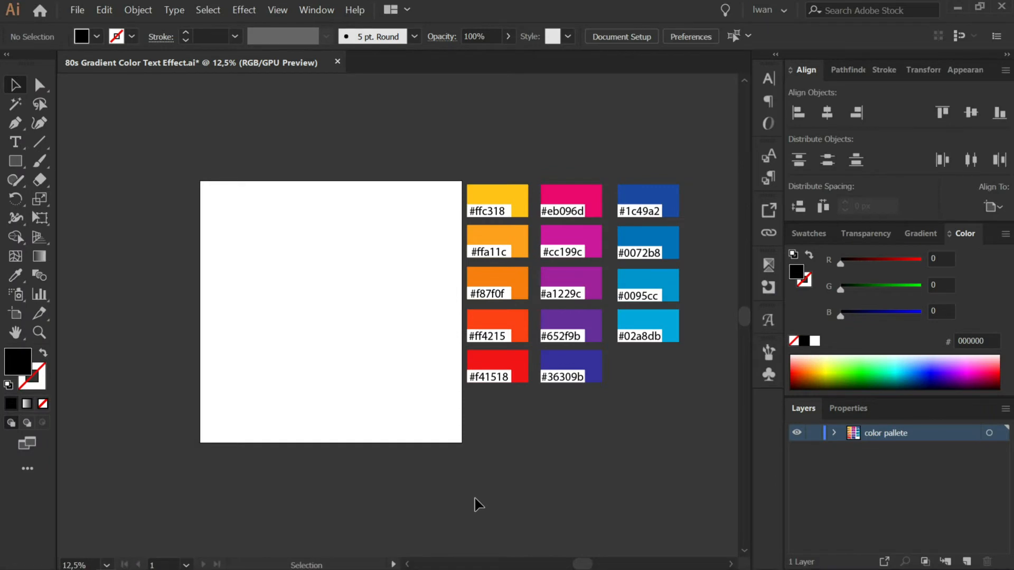
Create a color group in the swatches from all three columns of palette rectangles, keeping Convert Process to Global and Include Swatches for Tints.
{"action": "scroll", "coordinate": [562, 292], "scroll_direction": "up", "scroll_amount": 1}
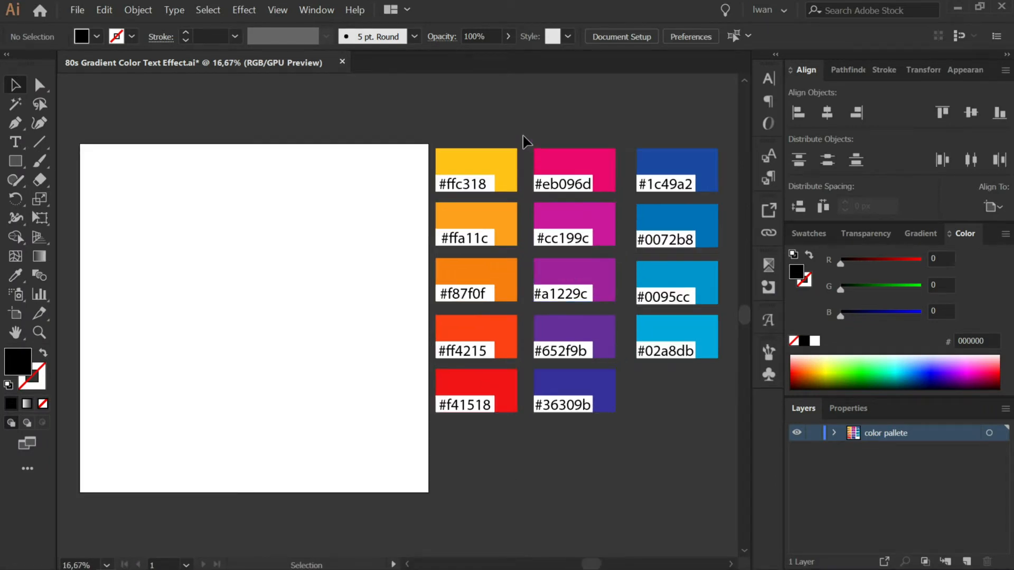
{"action": "left_click_drag", "start_coordinate": [523, 207], "coordinate": [504, 461]}
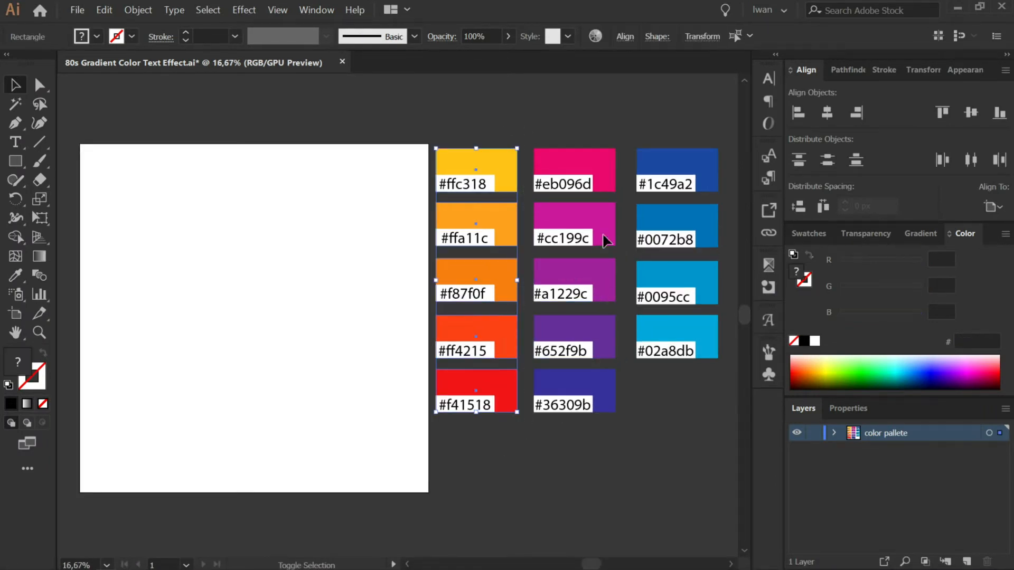
{"action": "left_click_drag", "start_coordinate": [625, 133], "coordinate": [603, 447]}
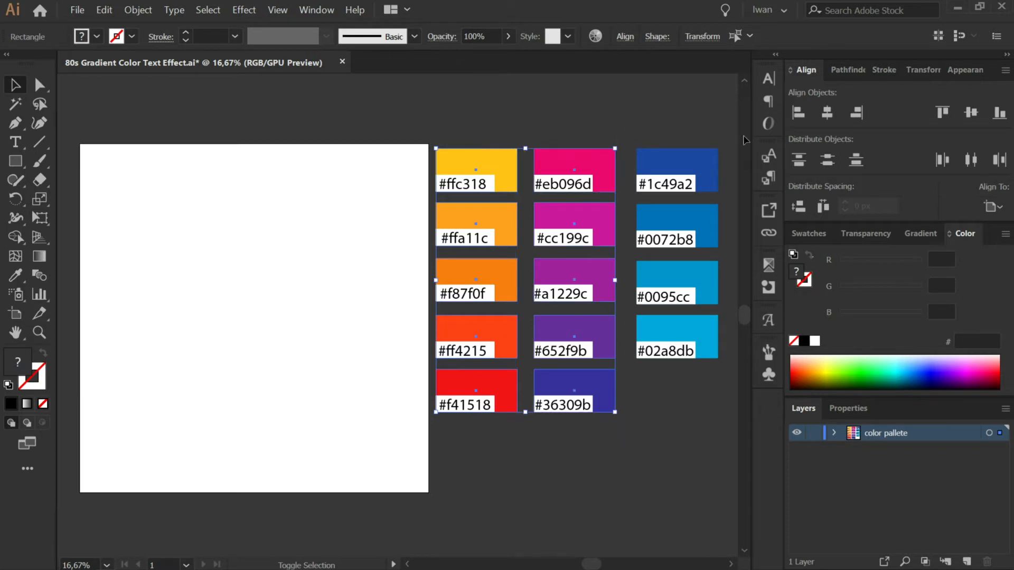
{"action": "left_click_drag", "start_coordinate": [732, 234], "coordinate": [709, 384]}
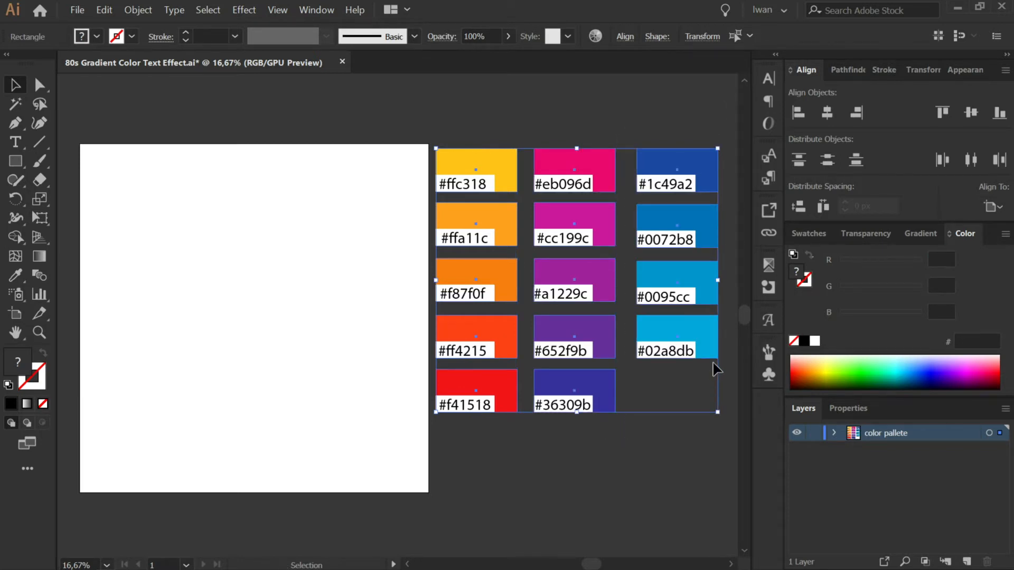
{"action": "left_click", "coordinate": [809, 234]}
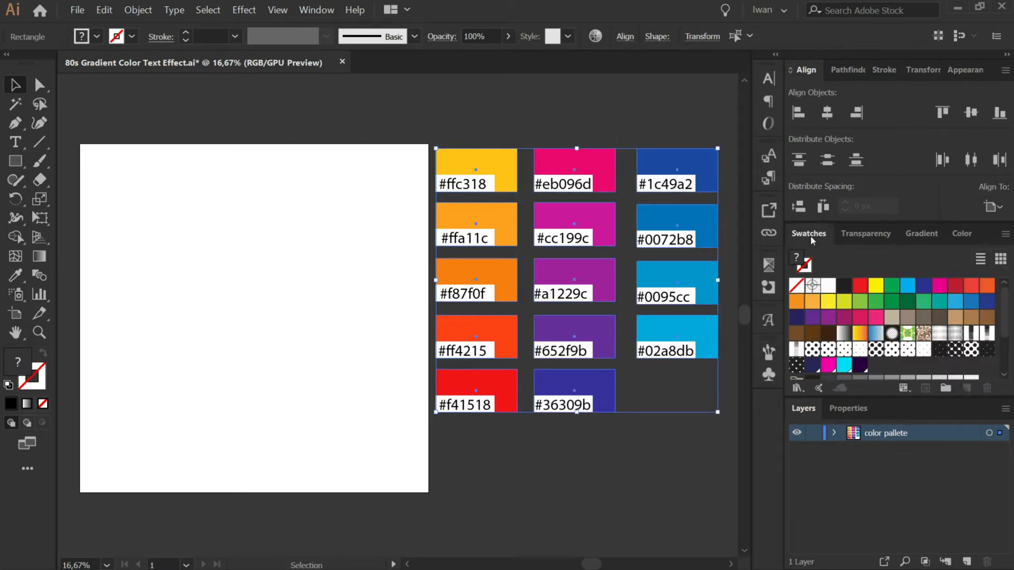
{"action": "left_click", "coordinate": [945, 389]}
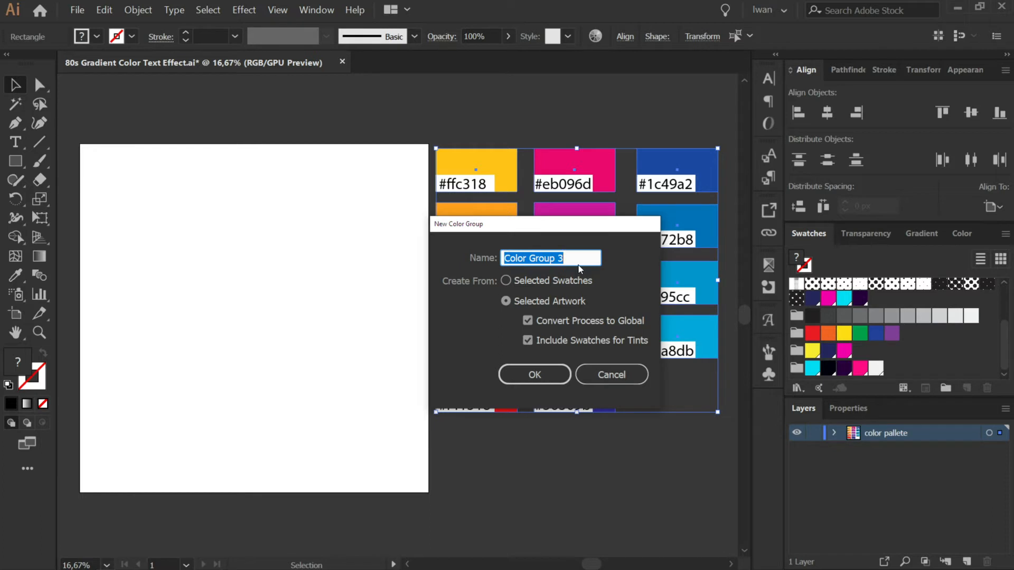
{"action": "left_click", "coordinate": [534, 376]}
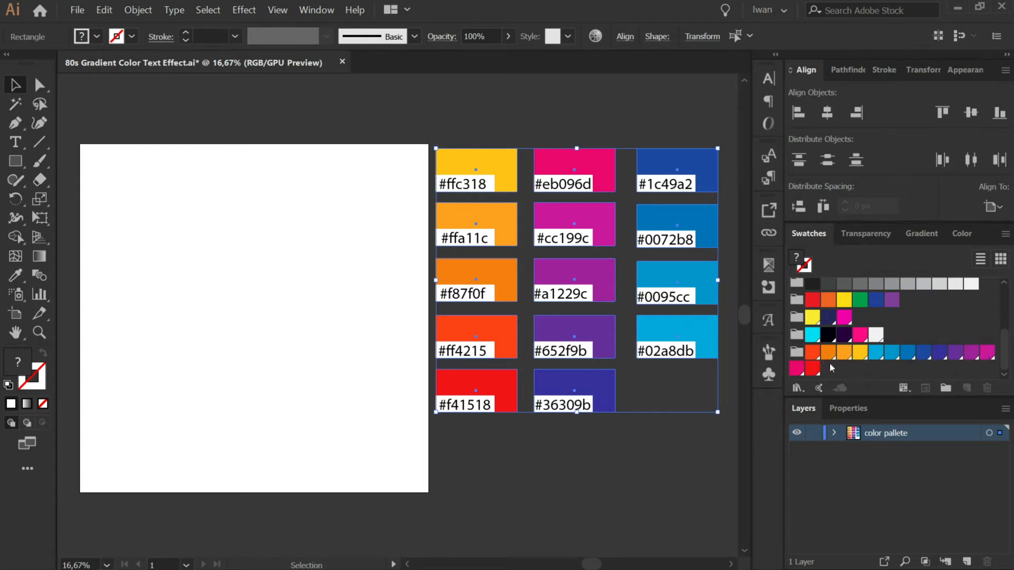
{"action": "left_click", "coordinate": [649, 477]}
{"action": "scroll", "coordinate": [679, 277], "scroll_direction": "down", "scroll_amount": 1}
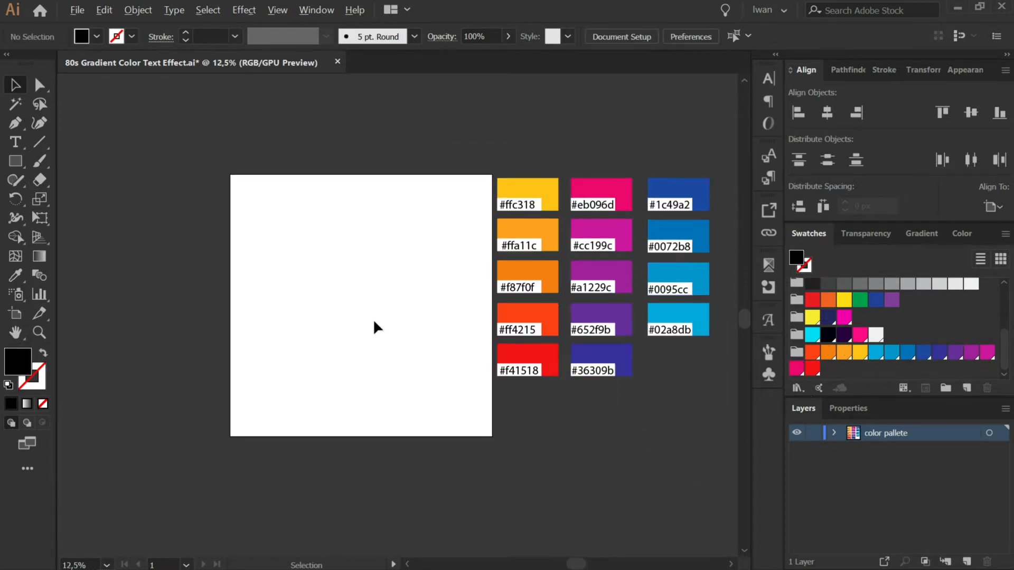
Lock the color pallete layer and add a new layer named Background.
{"action": "scroll", "coordinate": [328, 328], "scroll_direction": "up", "scroll_amount": 1}
{"action": "left_click", "coordinate": [968, 561]}
{"action": "left_click", "coordinate": [814, 450]}
{"action": "double_click", "coordinate": [877, 433]}
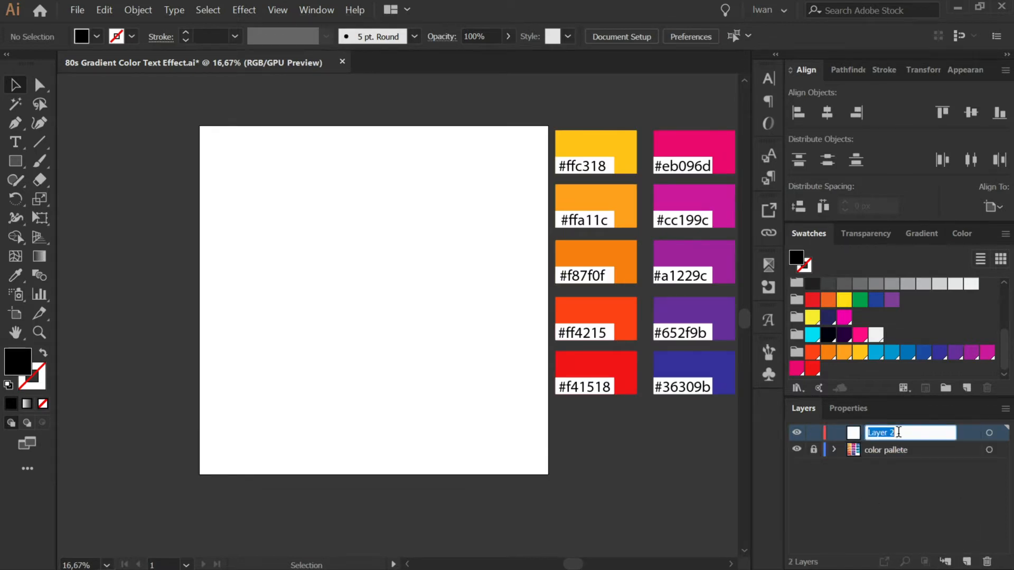
{"action": "type", "text": "Background"}
{"action": "key", "text": "Return"}
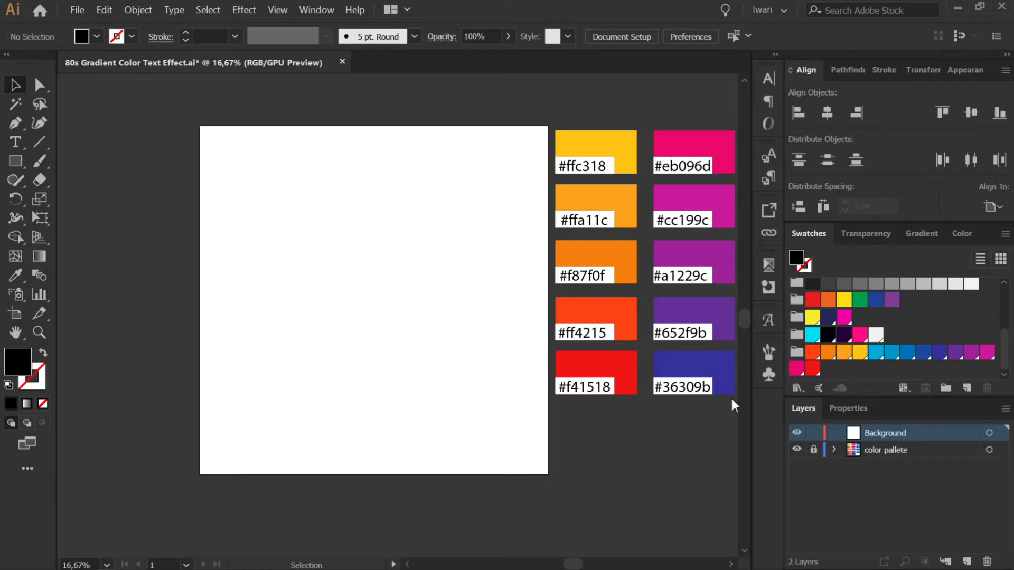
Draw a black rectangle without stroke covering the whole artboard on the Background layer.
{"action": "left_click", "coordinate": [20, 159]}
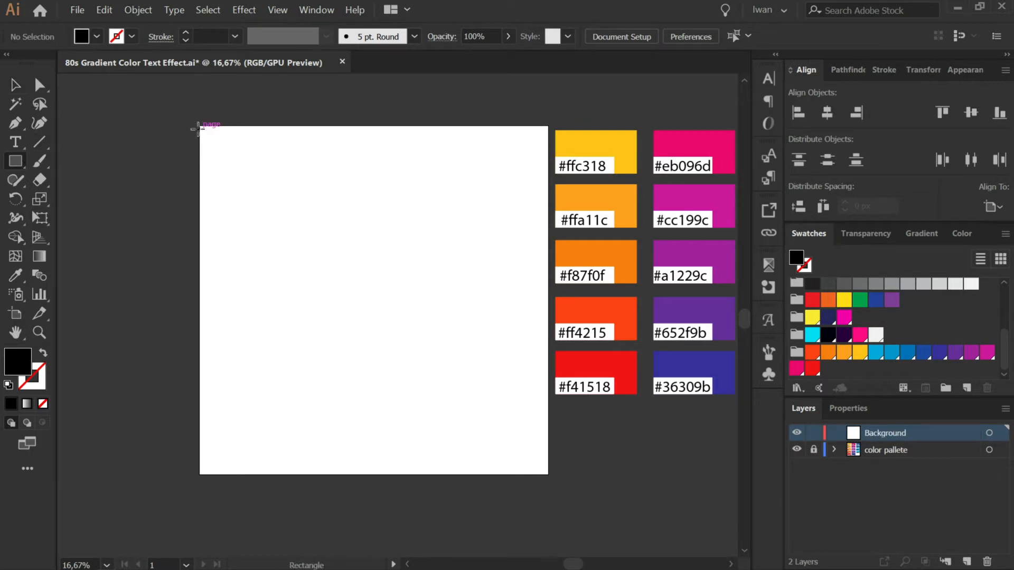
{"action": "left_click_drag", "start_coordinate": [199, 126], "coordinate": [549, 474]}
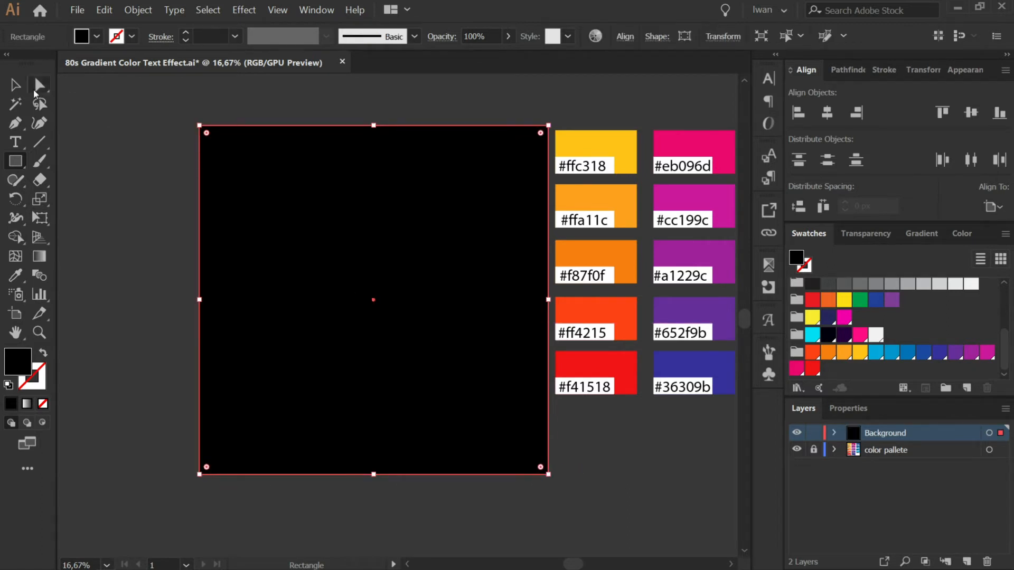
{"action": "left_click", "coordinate": [15, 84]}
{"action": "left_click", "coordinate": [292, 109]}
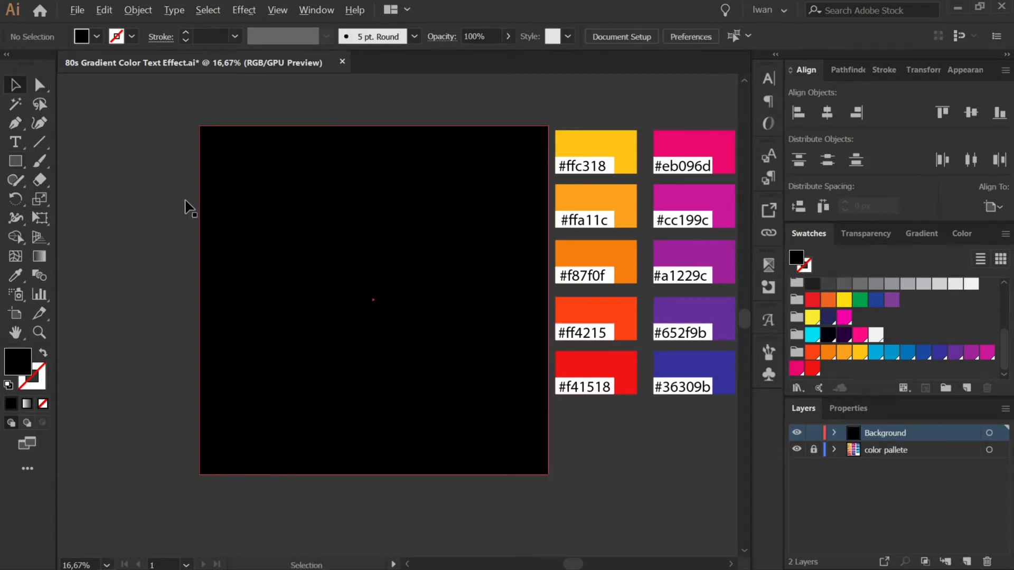
{"action": "scroll", "coordinate": [161, 201], "scroll_direction": "down", "scroll_amount": 1}
{"action": "scroll", "coordinate": [191, 204], "scroll_direction": "up", "scroll_amount": 1}
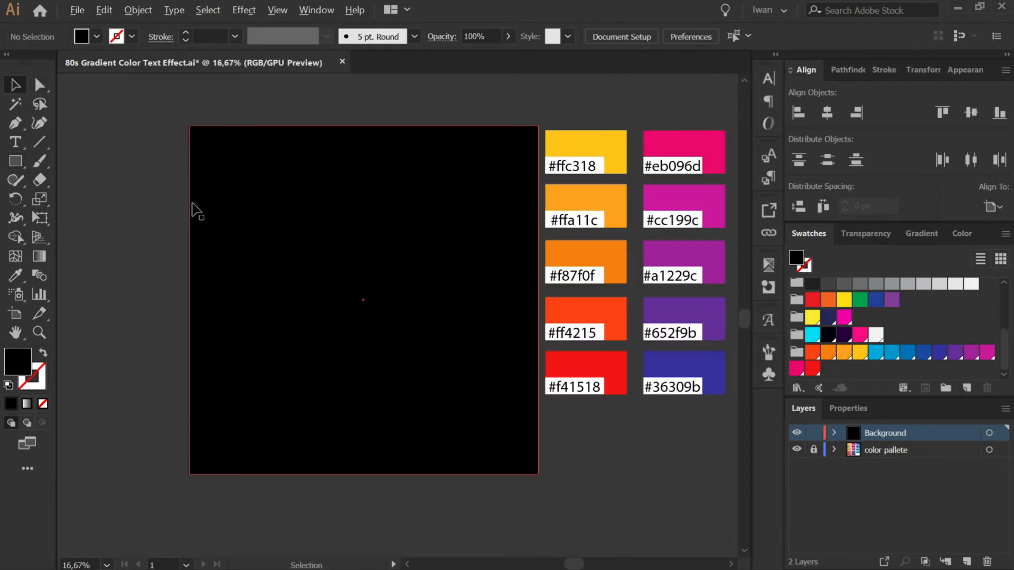
Lock the Background layer and add a new layer above it for the text.
{"action": "left_click", "coordinate": [16, 142]}
{"action": "scroll", "coordinate": [351, 119], "scroll_direction": "up", "scroll_amount": 1}
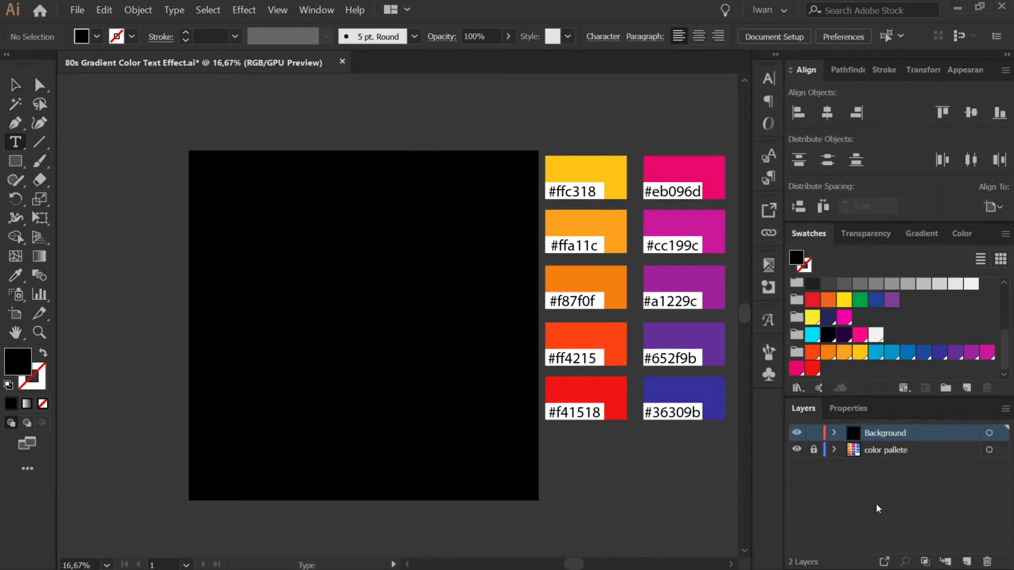
{"action": "left_click", "coordinate": [813, 434]}
{"action": "left_click", "coordinate": [966, 561]}
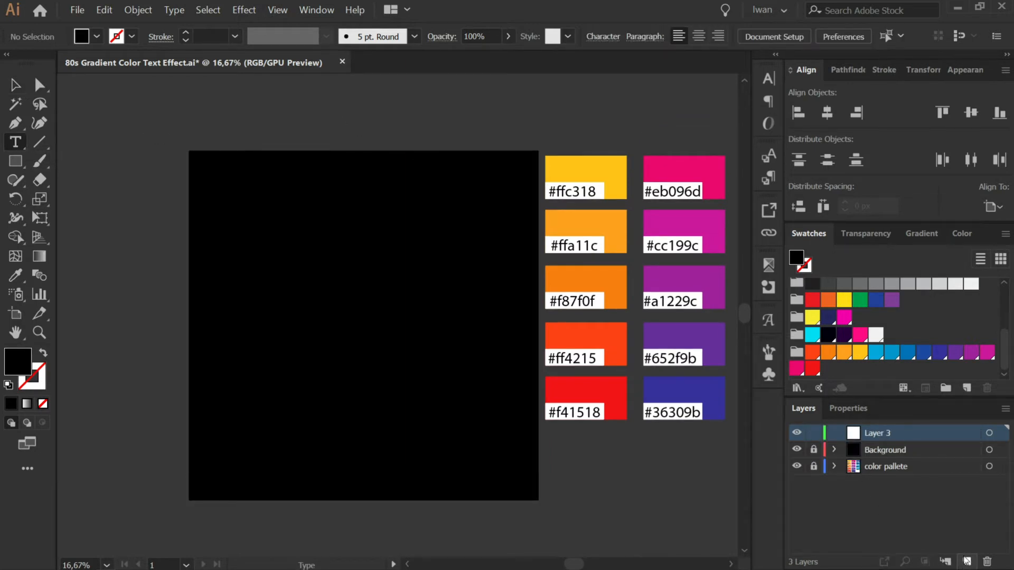
Place the point text "CLASSIC" just above the artboard on the new layer.
{"action": "left_click", "coordinate": [283, 123]}
{"action": "scroll", "coordinate": [287, 115], "scroll_direction": "up", "scroll_amount": 4}
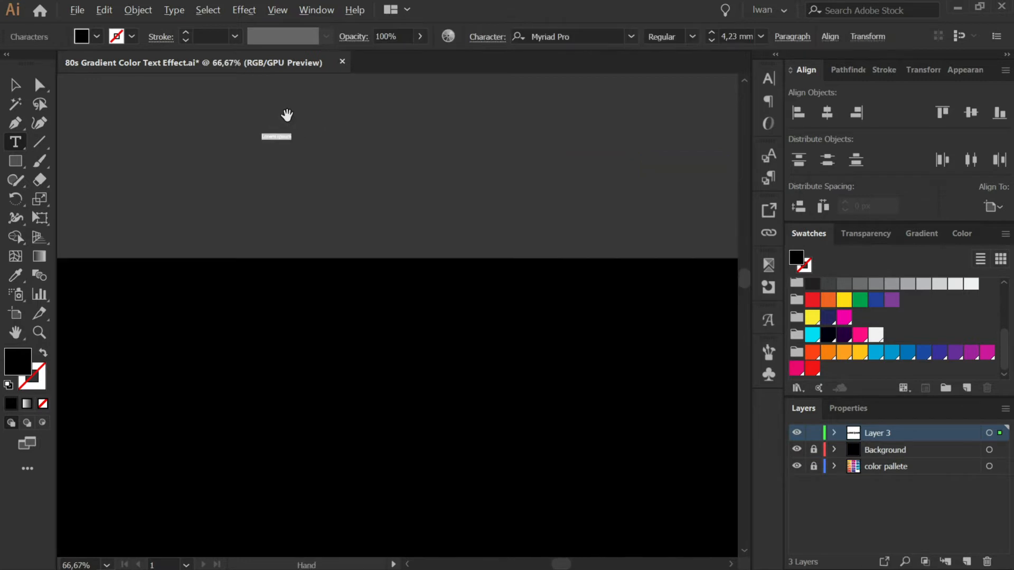
{"action": "scroll", "coordinate": [286, 115], "scroll_direction": "up", "scroll_amount": 4}
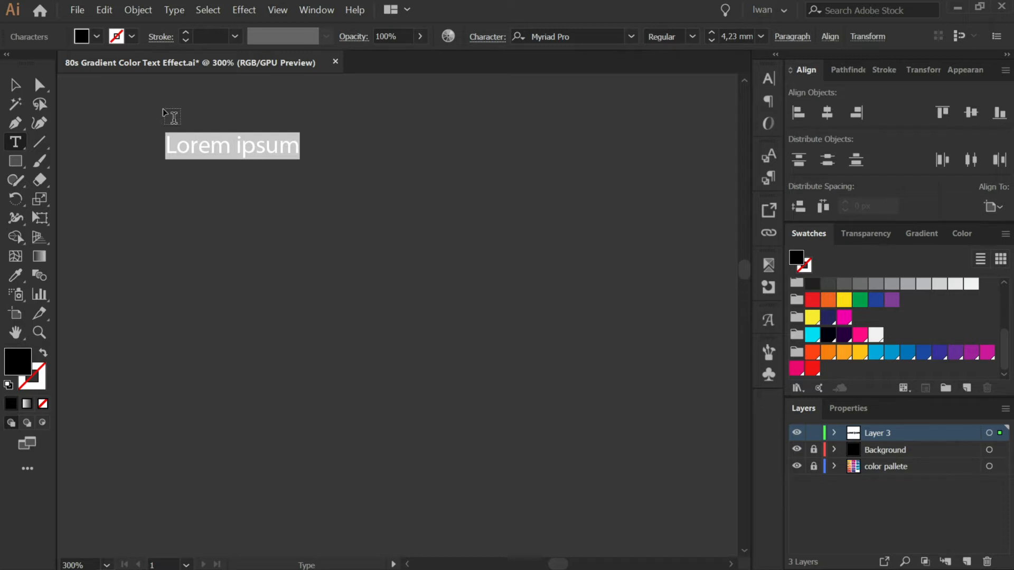
{"action": "type", "text": "CLAS"}
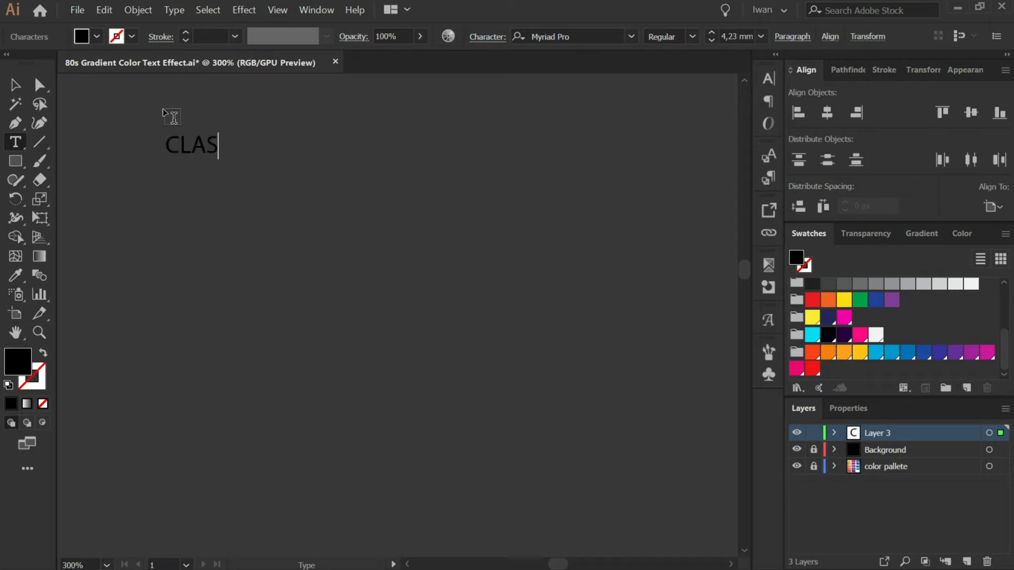
{"action": "type", "text": "SIC"}
{"action": "left_click", "coordinate": [12, 84]}
Scale the CLASSIC text up to a font size of about 241.55 mm and position it on the black artboard.
{"action": "scroll", "coordinate": [398, 92], "scroll_direction": "down", "scroll_amount": 4}
{"action": "left_click_drag", "start_coordinate": [366, 108], "coordinate": [661, 283]}
{"action": "scroll", "coordinate": [281, 113], "scroll_direction": "down", "scroll_amount": 3}
{"action": "left_click_drag", "start_coordinate": [384, 131], "coordinate": [302, 343]}
{"action": "scroll", "coordinate": [318, 297], "scroll_direction": "down", "scroll_amount": 2}
{"action": "left_click_drag", "start_coordinate": [300, 282], "coordinate": [415, 355]}
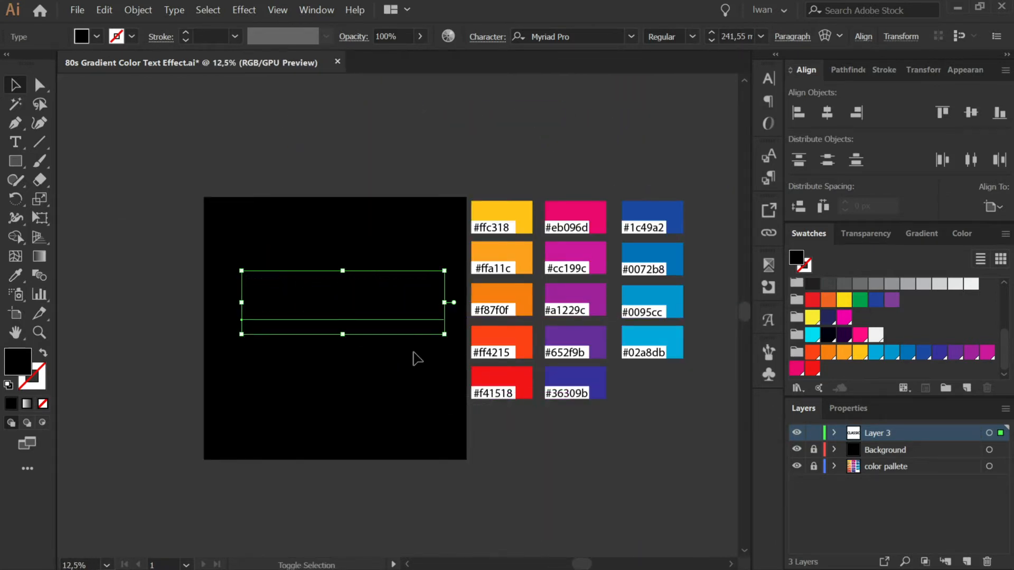
{"action": "scroll", "coordinate": [342, 313], "scroll_direction": "up", "scroll_amount": 2}
{"action": "left_click_drag", "start_coordinate": [512, 322], "coordinate": [493, 359]}
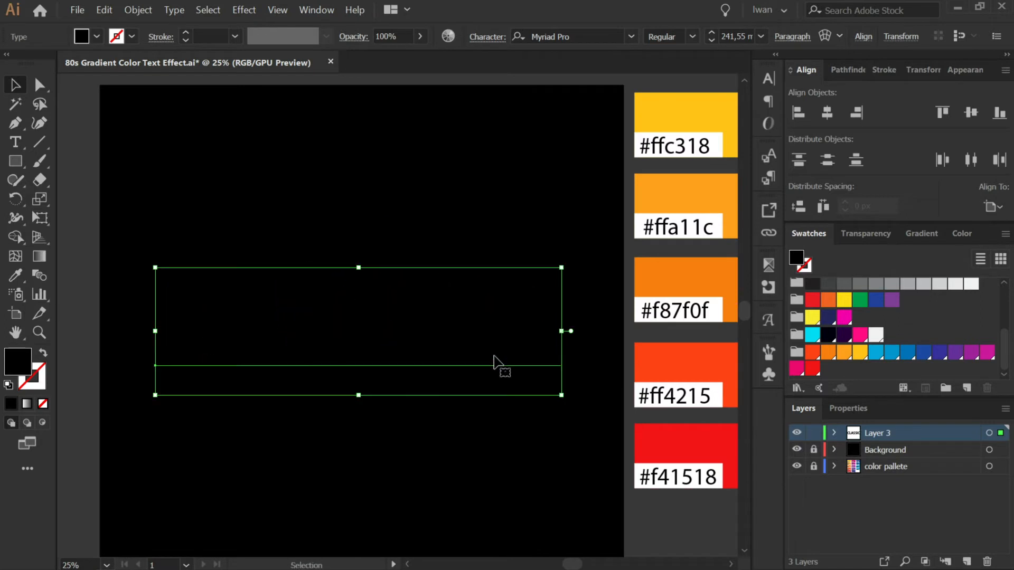
Add a new fill to the CLASSIC text as an appearance attribute and set it to white.
{"action": "left_click", "coordinate": [768, 79]}
{"action": "left_click", "coordinate": [970, 71]}
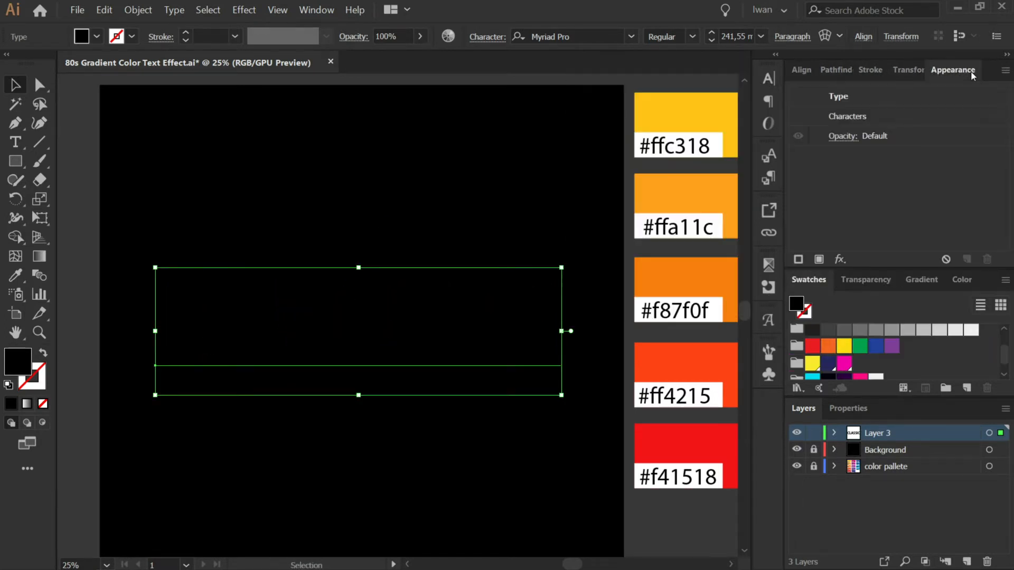
{"action": "left_click", "coordinate": [819, 260]}
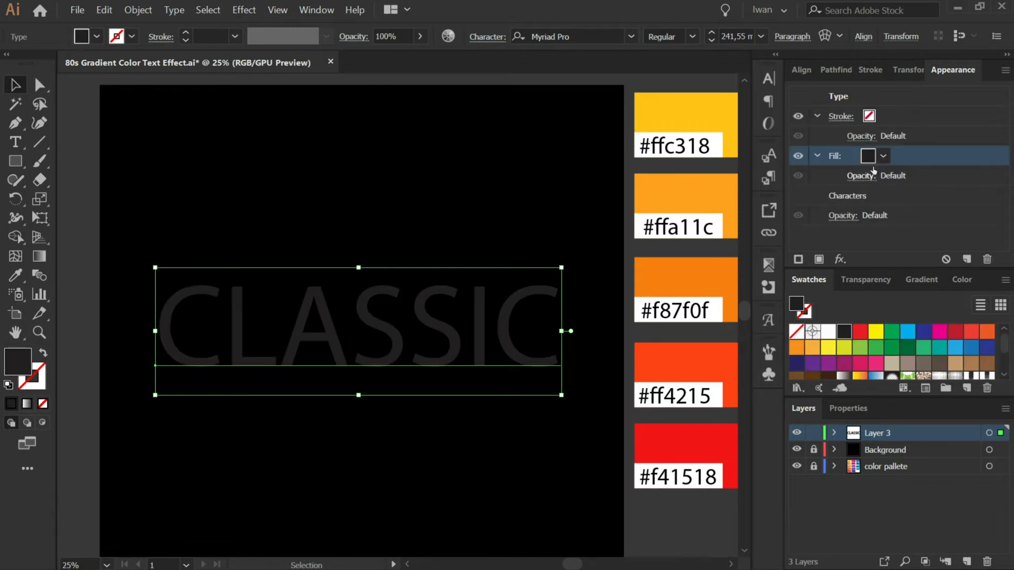
{"action": "left_click", "coordinate": [884, 156]}
{"action": "left_click", "coordinate": [737, 183]}
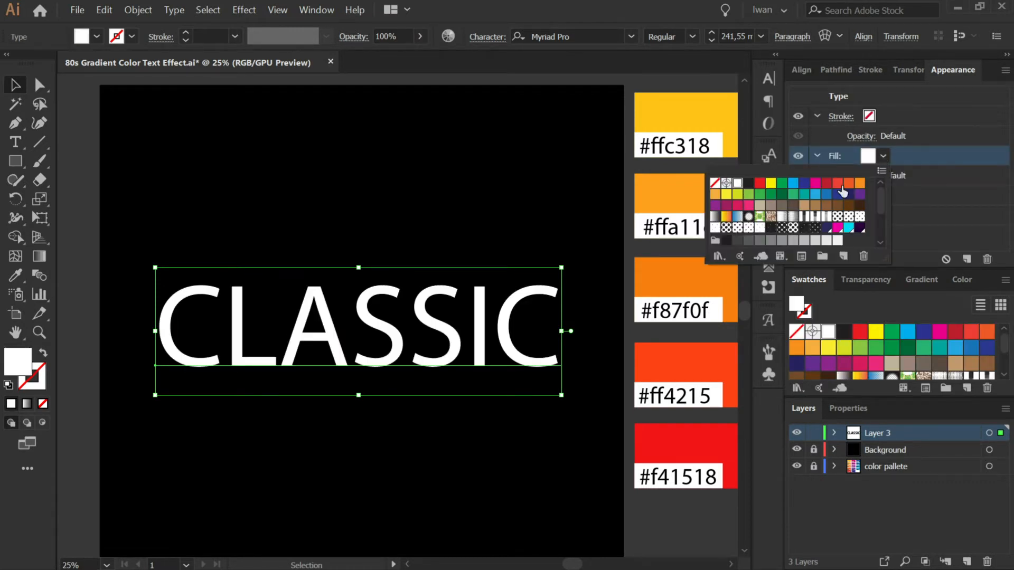
Change the font of the CLASSIC text to Montserrat ExtraBold.
{"action": "left_click", "coordinate": [769, 79]}
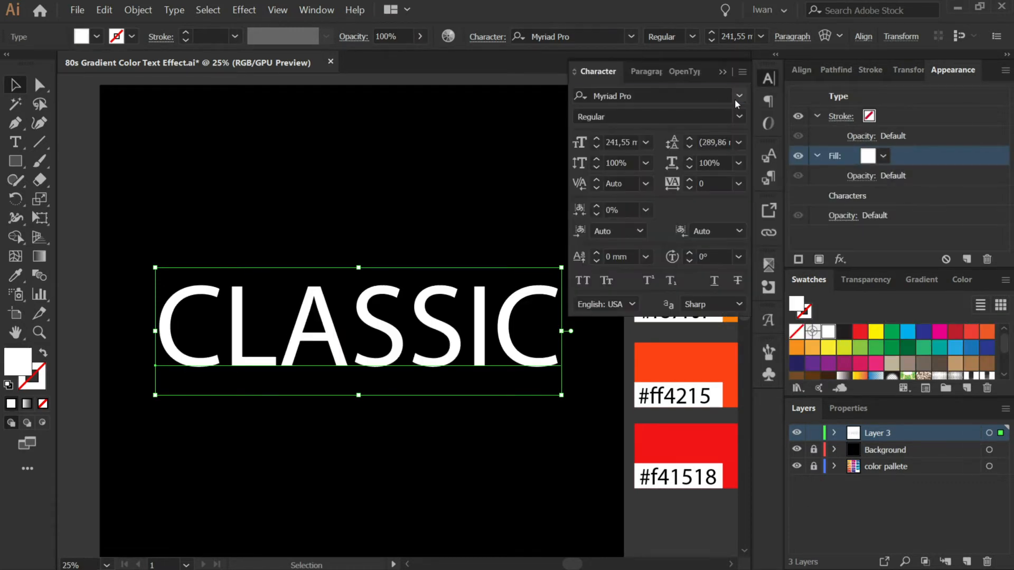
{"action": "left_click", "coordinate": [739, 96]}
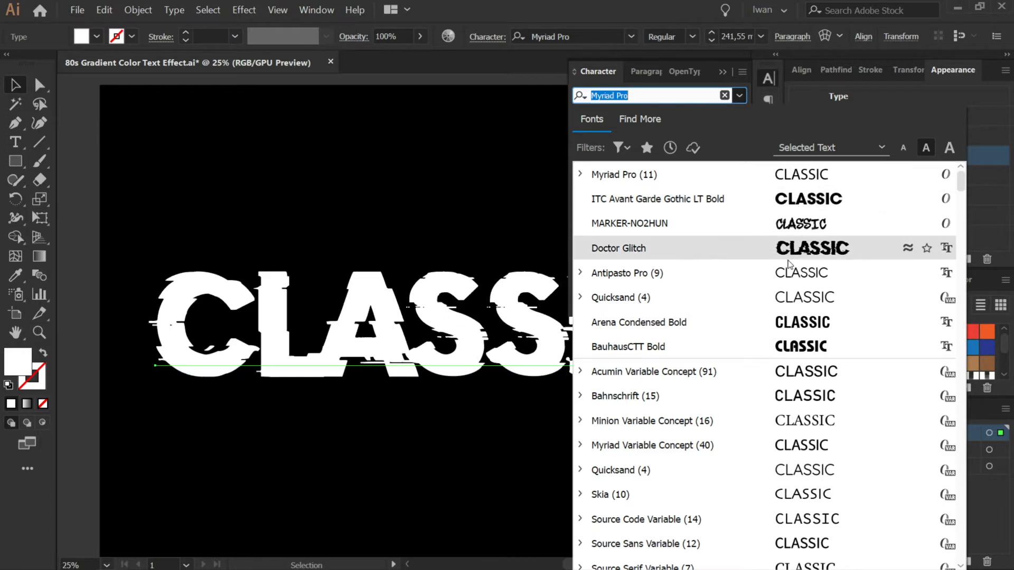
{"action": "type", "text": "MON"}
{"action": "type", "text": "R"}
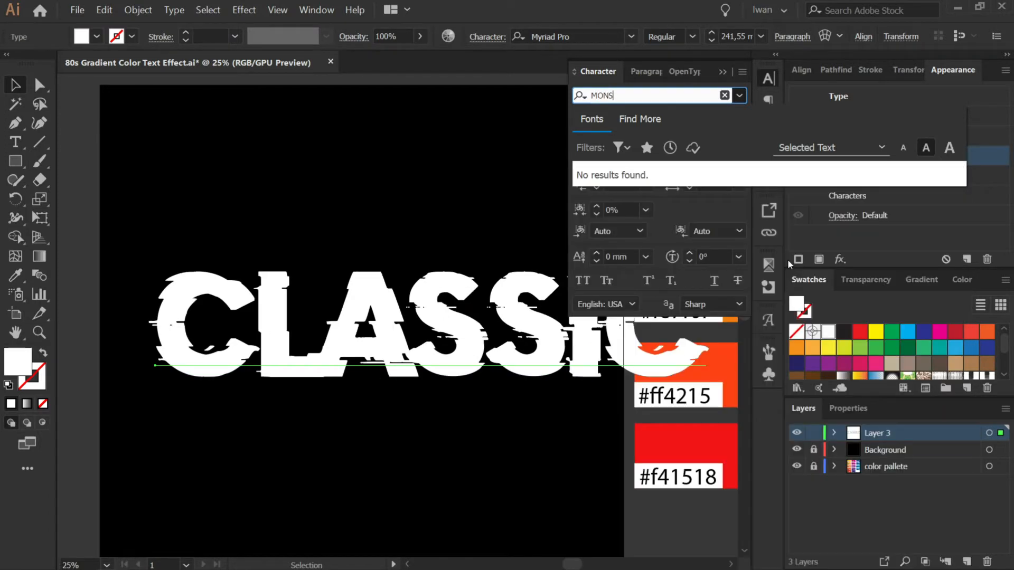
{"action": "key", "text": "BackSpace"}
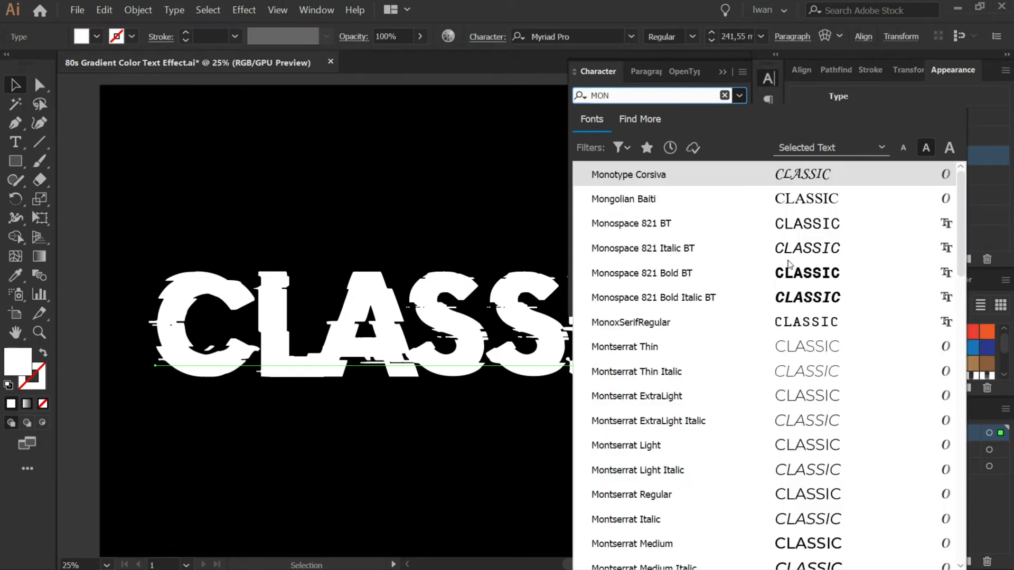
{"action": "scroll", "coordinate": [789, 265], "scroll_direction": "down", "scroll_amount": 4}
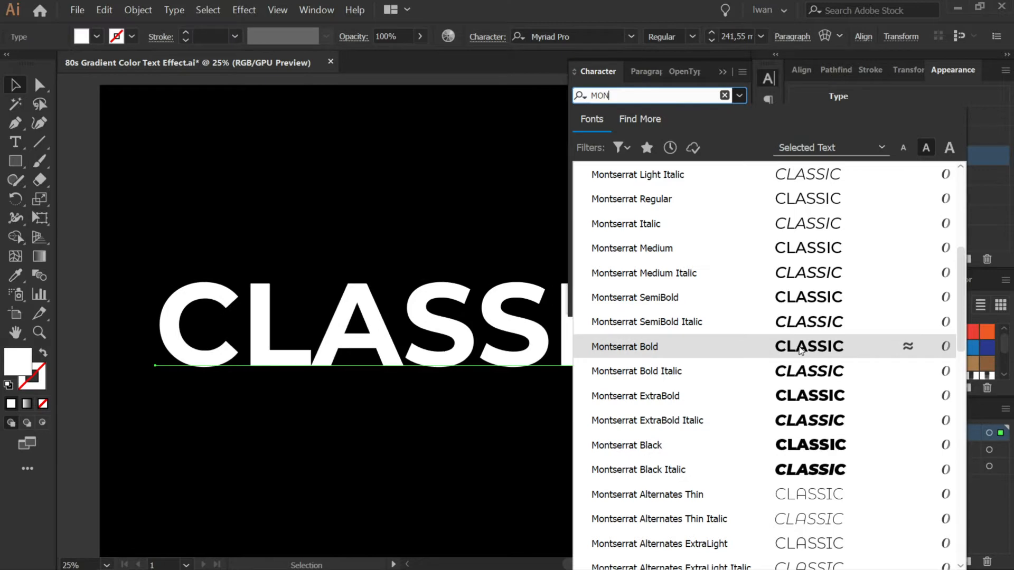
{"action": "left_click", "coordinate": [793, 396]}
Scale the CLASSIC text down to a font size of about 190 mm so it fits inside the artboard.
{"action": "key", "text": "ctrl+minus"}
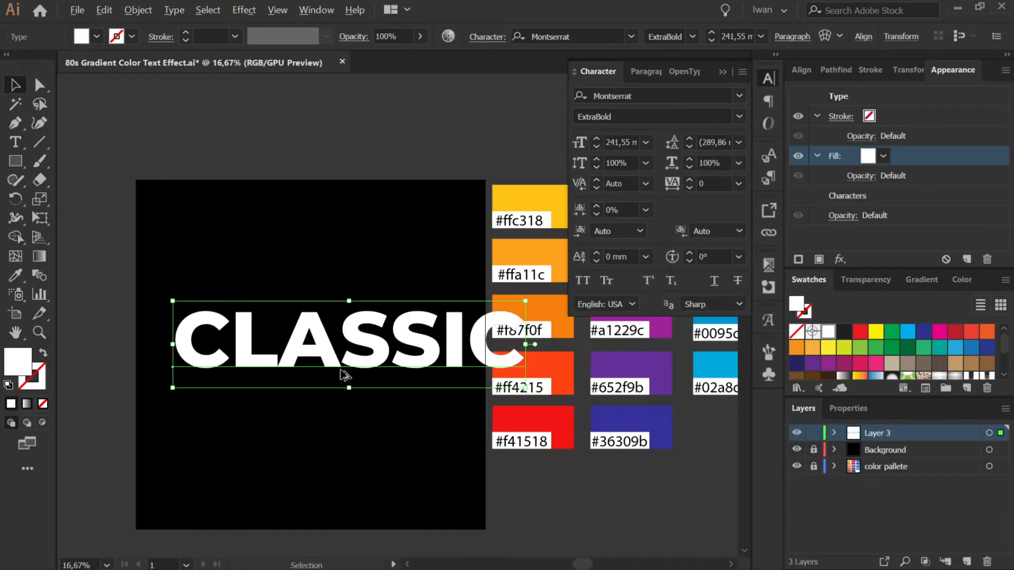
{"action": "left_click_drag", "start_coordinate": [520, 382], "coordinate": [453, 374]}
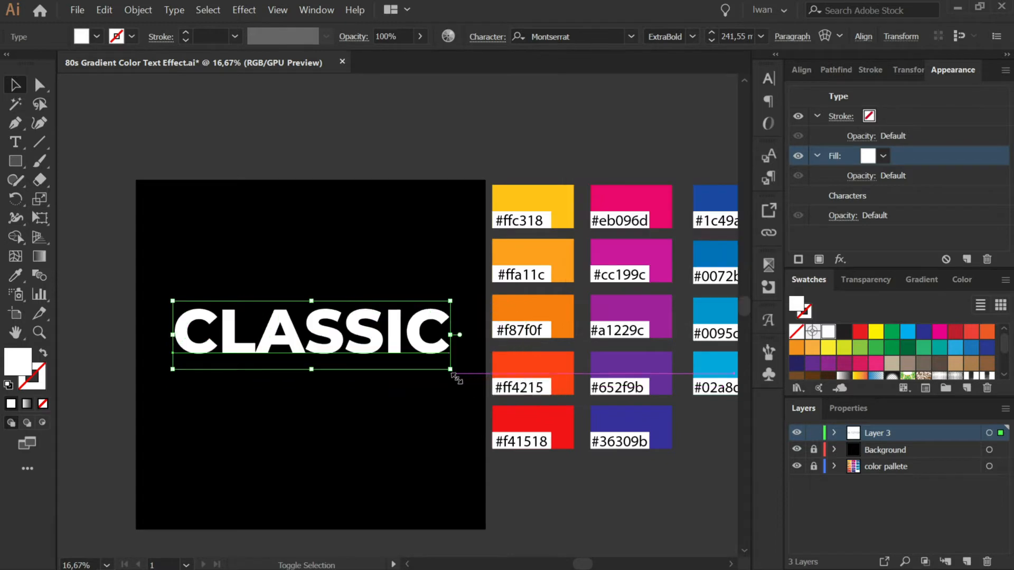
{"action": "key", "text": "ctrl+plus"}
{"action": "left_click_drag", "start_coordinate": [345, 345], "coordinate": [344, 356]}
{"action": "scroll", "coordinate": [455, 334], "scroll_direction": "down", "scroll_amount": 1}
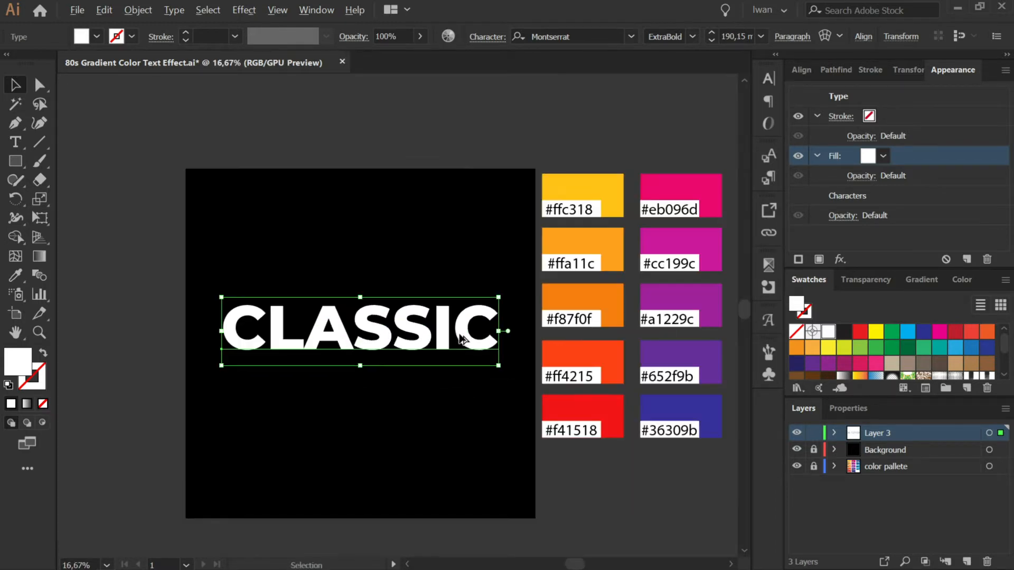
Center the CLASSIC text horizontally and vertically on the artboard, keeping it selected.
{"action": "left_click", "coordinate": [591, 480]}
{"action": "left_click", "coordinate": [487, 335]}
{"action": "left_click", "coordinate": [800, 72]}
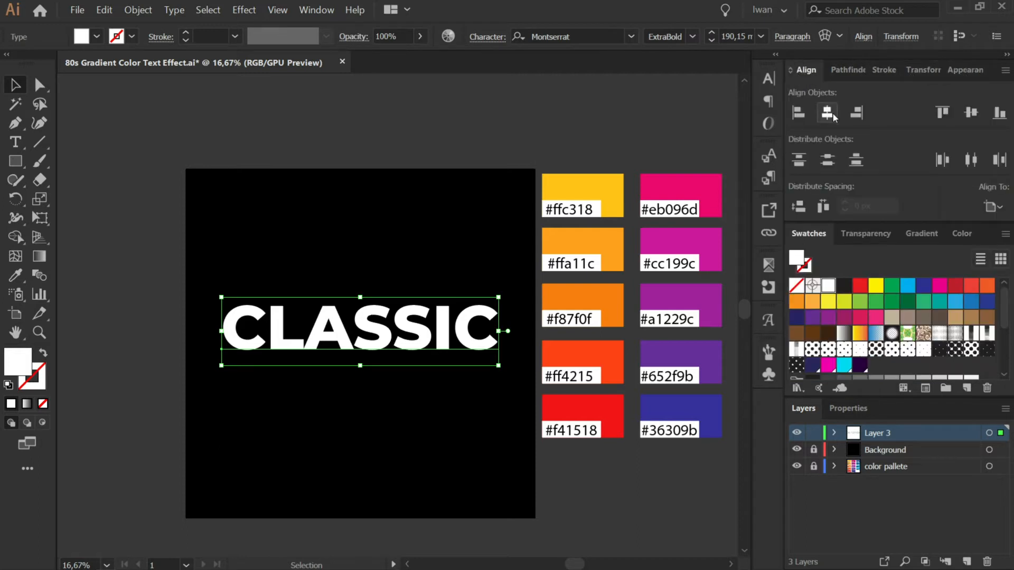
{"action": "left_click", "coordinate": [951, 106]}
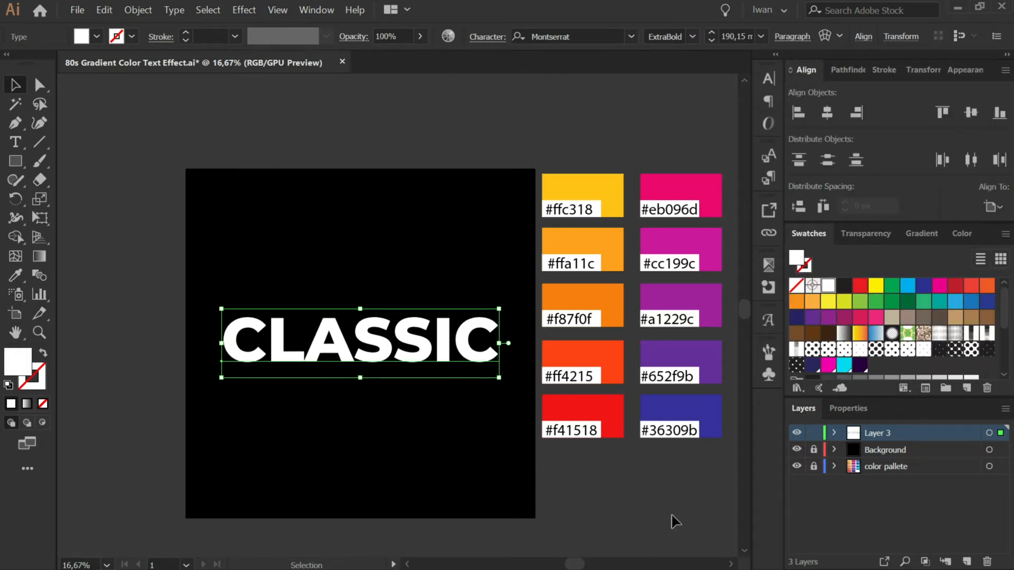
{"action": "left_click", "coordinate": [454, 423]}
{"action": "scroll", "coordinate": [452, 370], "scroll_direction": "up", "scroll_amount": 1}
{"action": "left_click", "coordinate": [458, 338]}
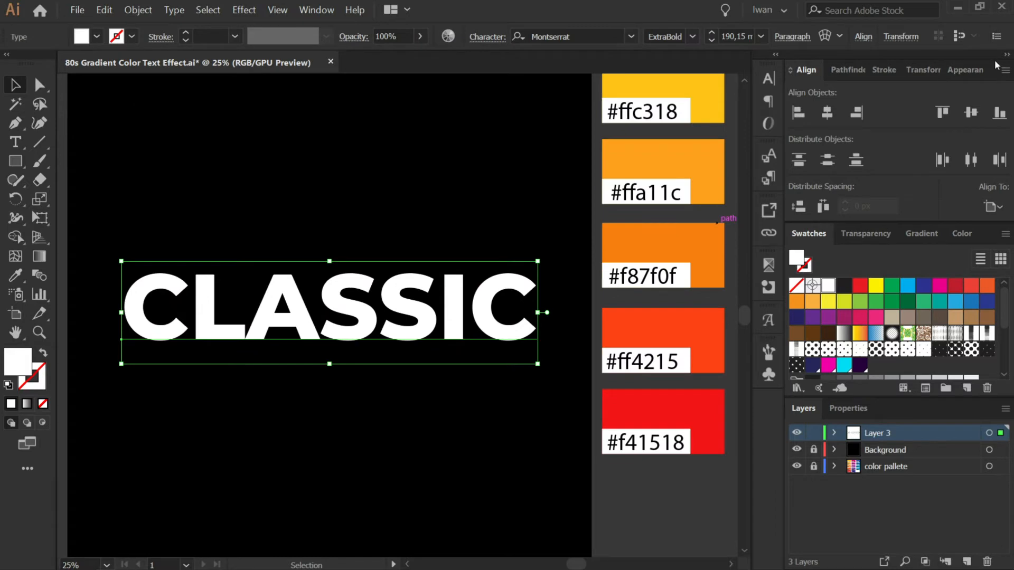
Add a second fill beneath the white fill of the CLASSIC text and color it yellow with the #ffc318 swatch.
{"action": "left_click", "coordinate": [963, 74]}
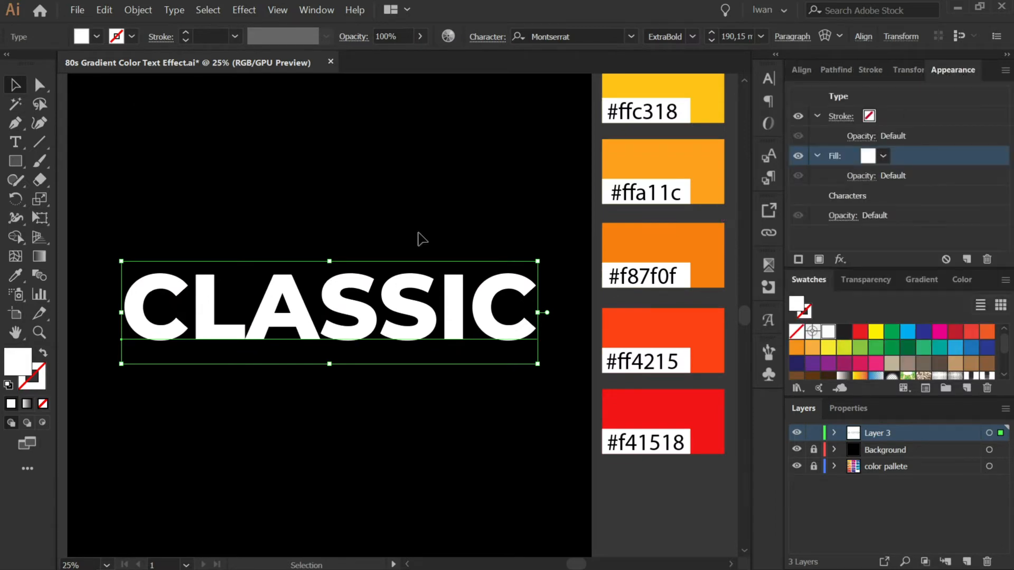
{"action": "scroll", "coordinate": [322, 255], "scroll_direction": "down", "scroll_amount": 1}
{"action": "left_click", "coordinate": [819, 259]}
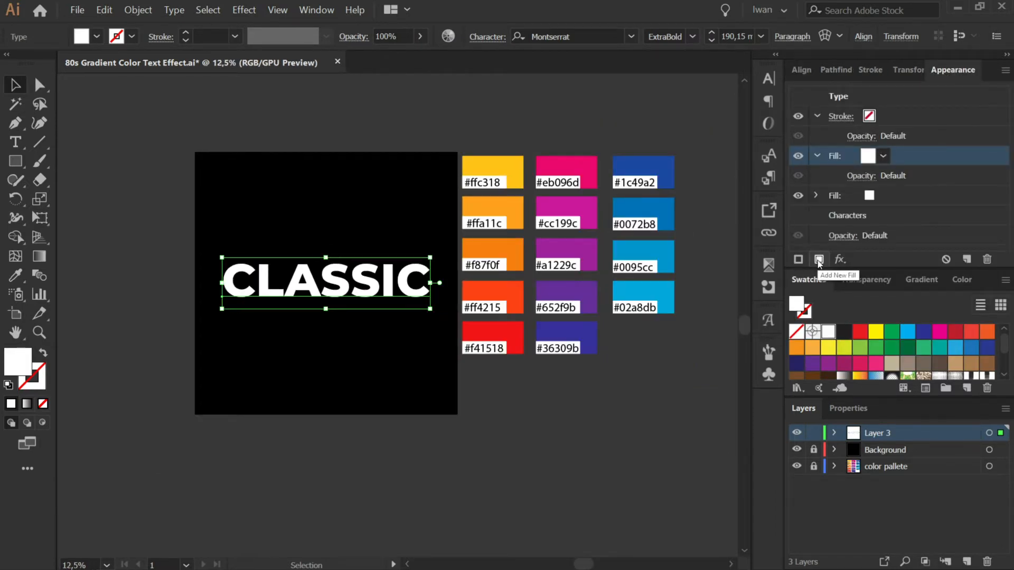
{"action": "left_click", "coordinate": [881, 195]}
{"action": "left_click", "coordinate": [885, 196]}
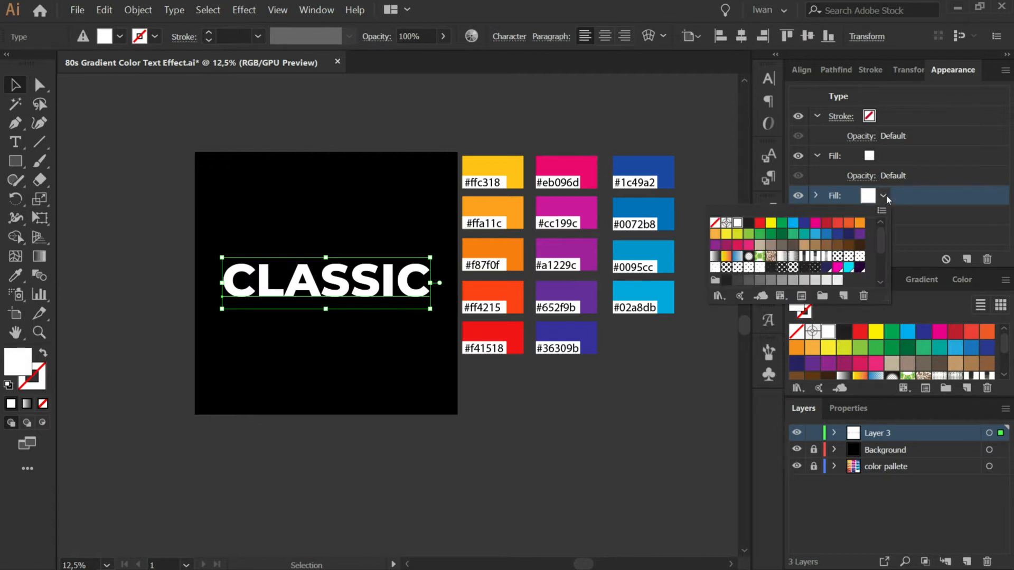
{"action": "scroll", "coordinate": [784, 230], "scroll_direction": "down", "scroll_amount": 3}
{"action": "left_click", "coordinate": [759, 267]}
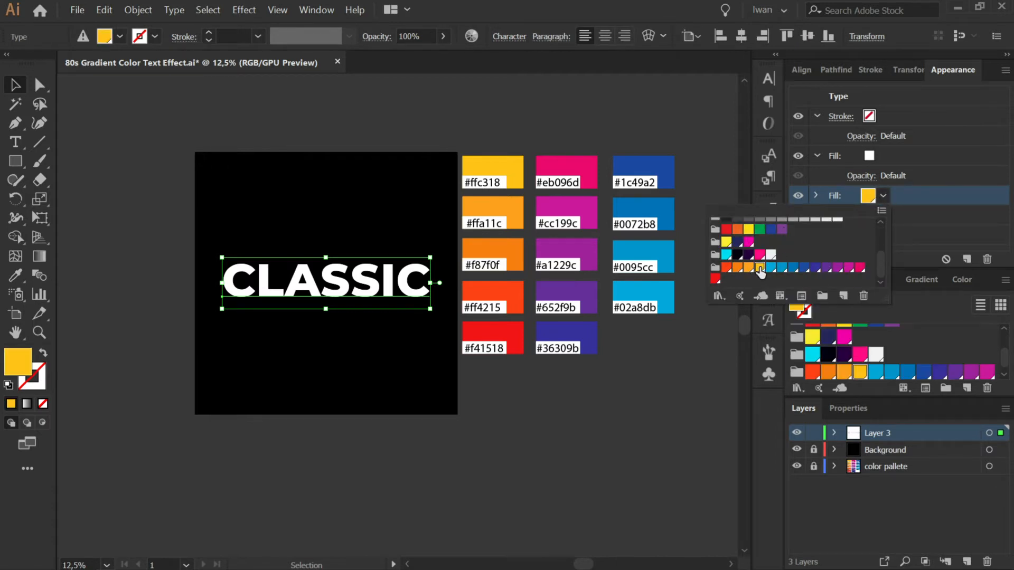
{"action": "left_click", "coordinate": [882, 198]}
Open the Transform effect settings for the yellow fill with the preview turned on.
{"action": "left_click", "coordinate": [841, 259]}
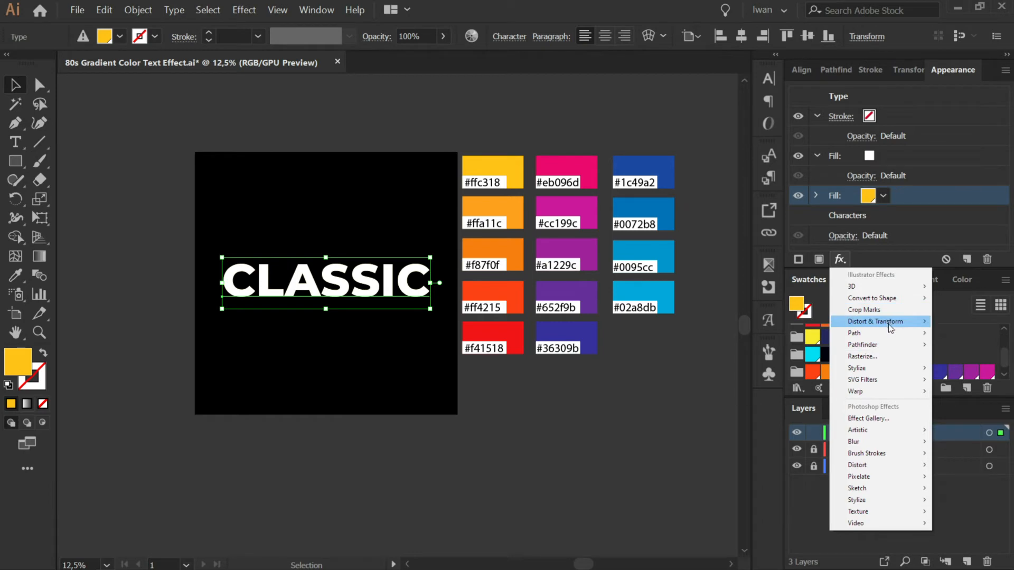
{"action": "mouse_move", "coordinate": [888, 324]}
{"action": "left_click", "coordinate": [760, 356]}
{"action": "left_click", "coordinate": [733, 484]}
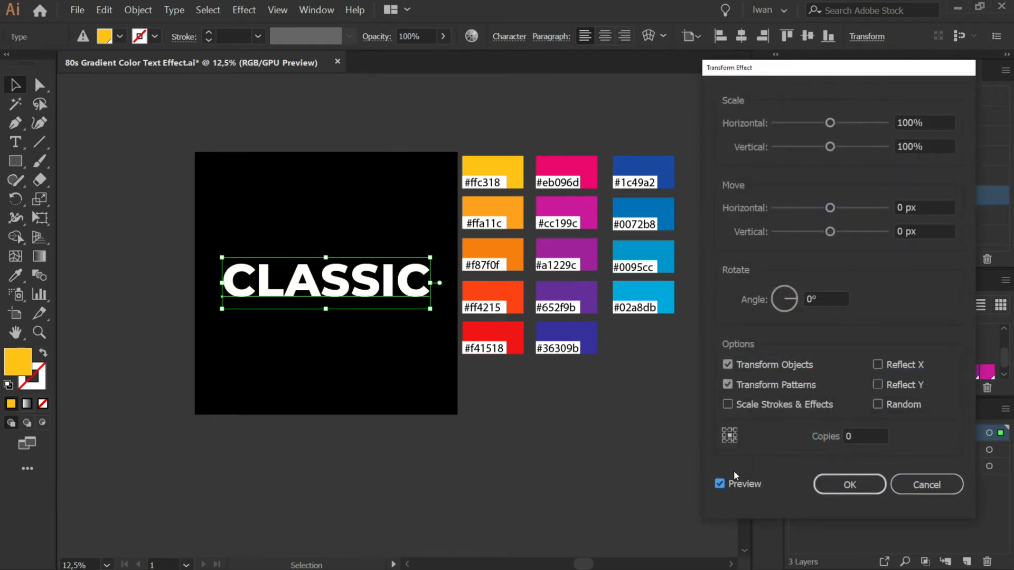
Try vertical moves of 2, 10, 20 and 30 px in the yellow fill's Transform effect.
{"action": "double_click", "coordinate": [898, 232]}
{"action": "type", "text": "2"}
{"action": "key", "text": "Tab"}
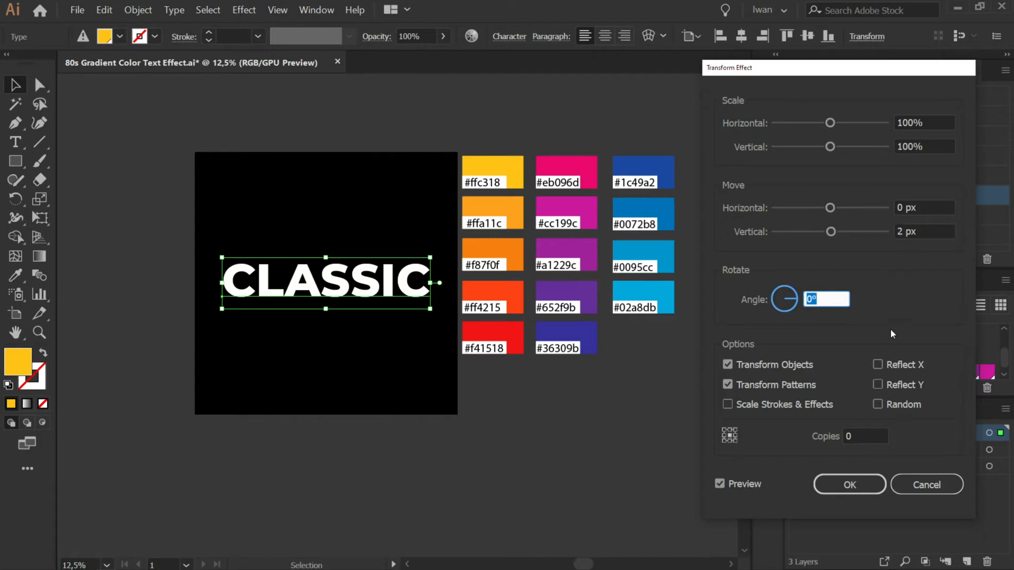
{"action": "double_click", "coordinate": [905, 231]}
{"action": "type", "text": "10"}
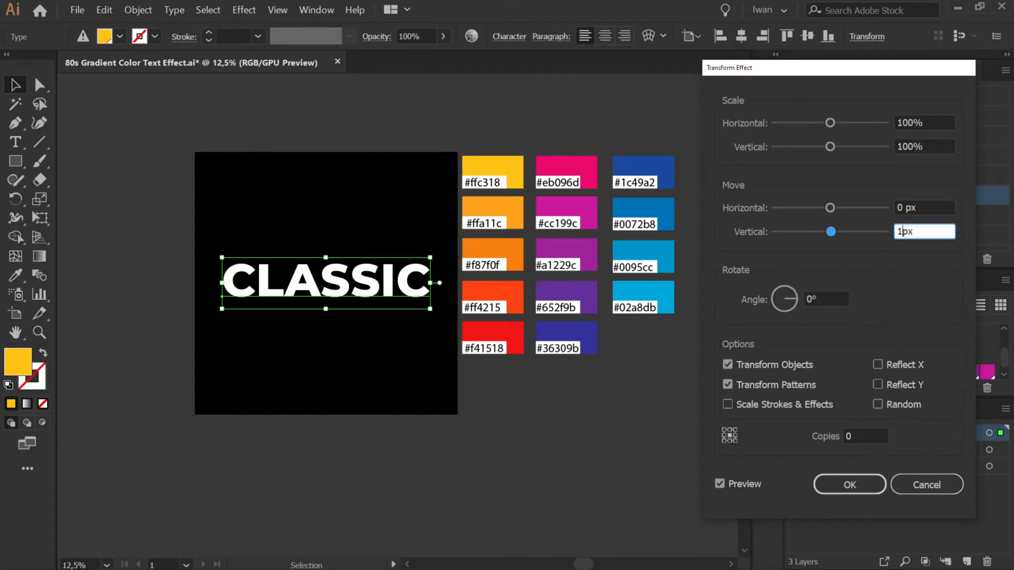
{"action": "key", "text": "Tab"}
{"action": "key", "text": "shift+Tab"}
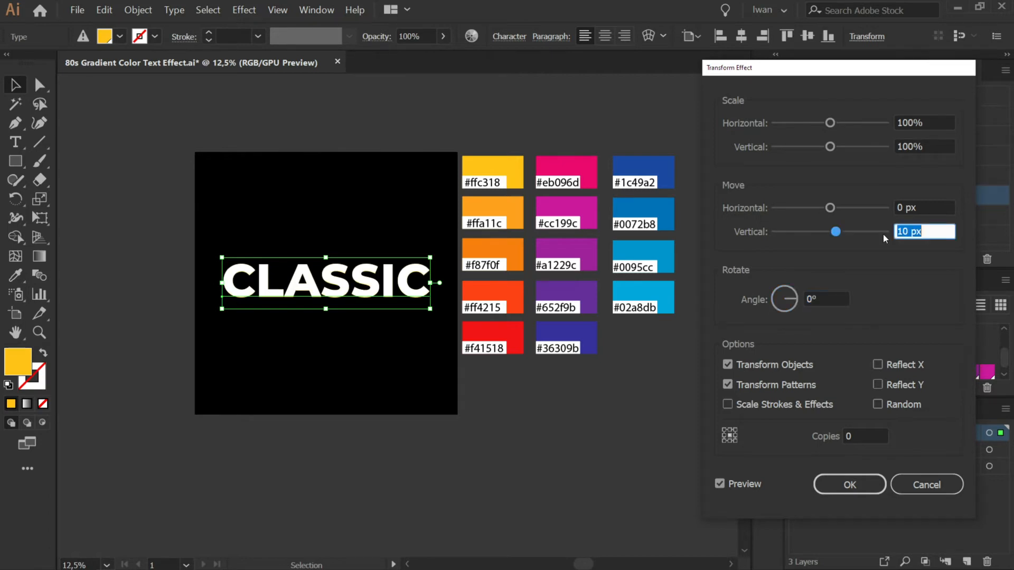
{"action": "type", "text": "20"}
{"action": "key", "text": "Tab"}
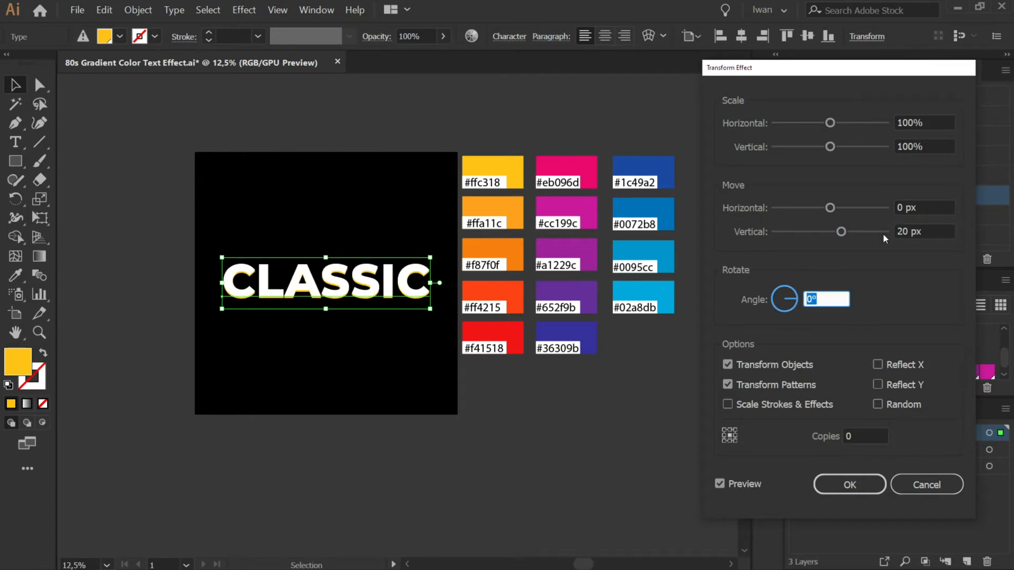
{"action": "key", "text": "shift+Tab"}
{"action": "type", "text": "30"}
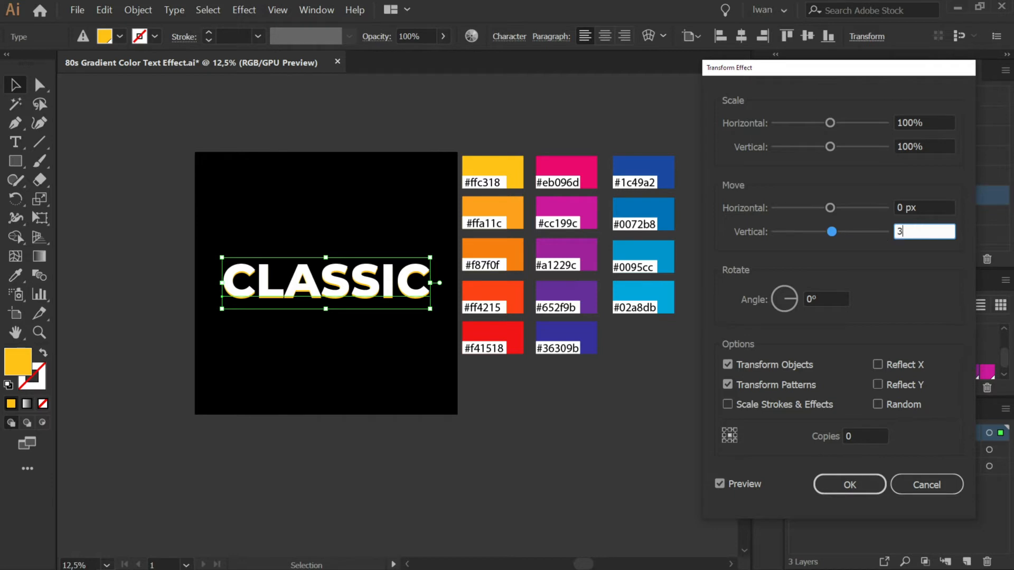
{"action": "key", "text": "Tab"}
Set the vertical move of the yellow fill's Transform effect to 25 px.
{"action": "key", "text": "shift+Tab"}
{"action": "type", "text": "25"}
{"action": "key", "text": "Tab"}
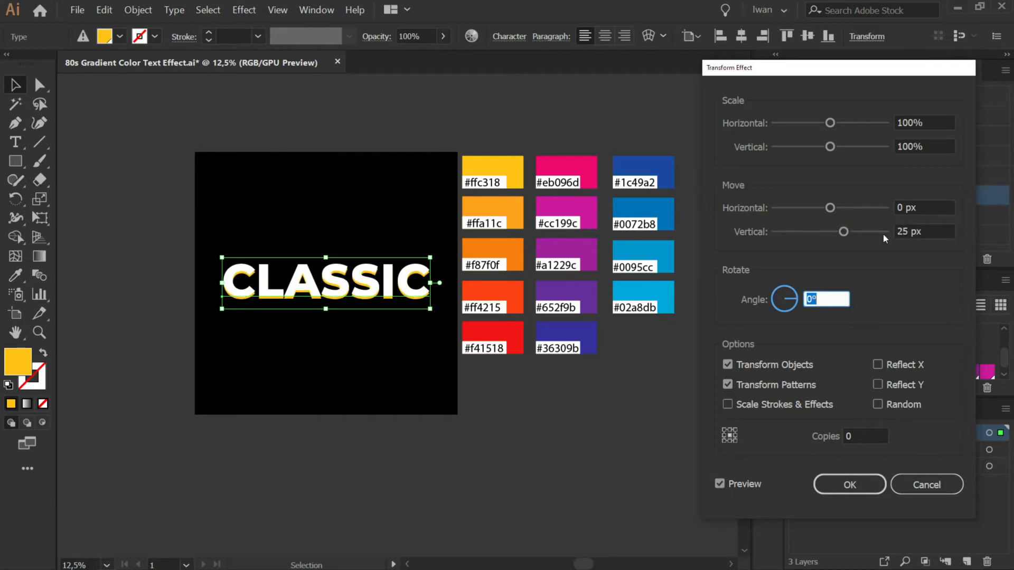
Try 10 copies in the yellow fill's Transform effect, then return the count to 0.
{"action": "left_click", "coordinate": [864, 434]}
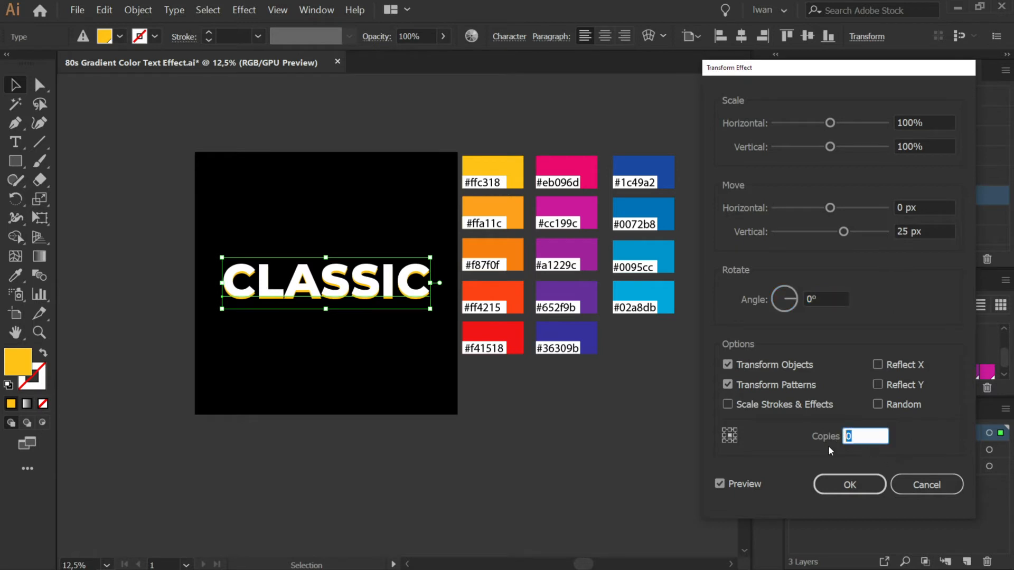
{"action": "type", "text": "10"}
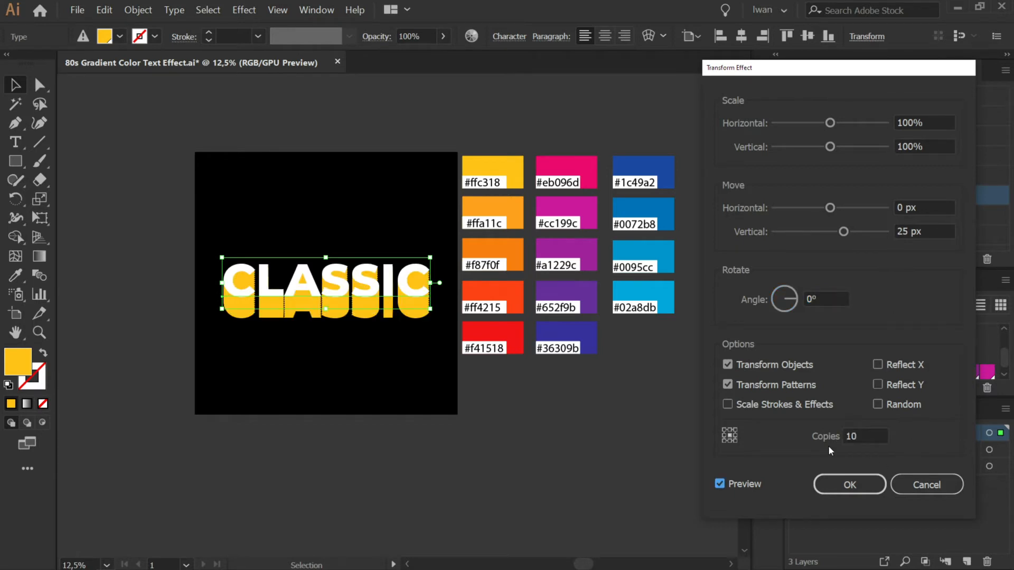
{"action": "key", "text": "shift+Tab"}
{"action": "type", "text": "0"}
{"action": "key", "text": "Tab"}
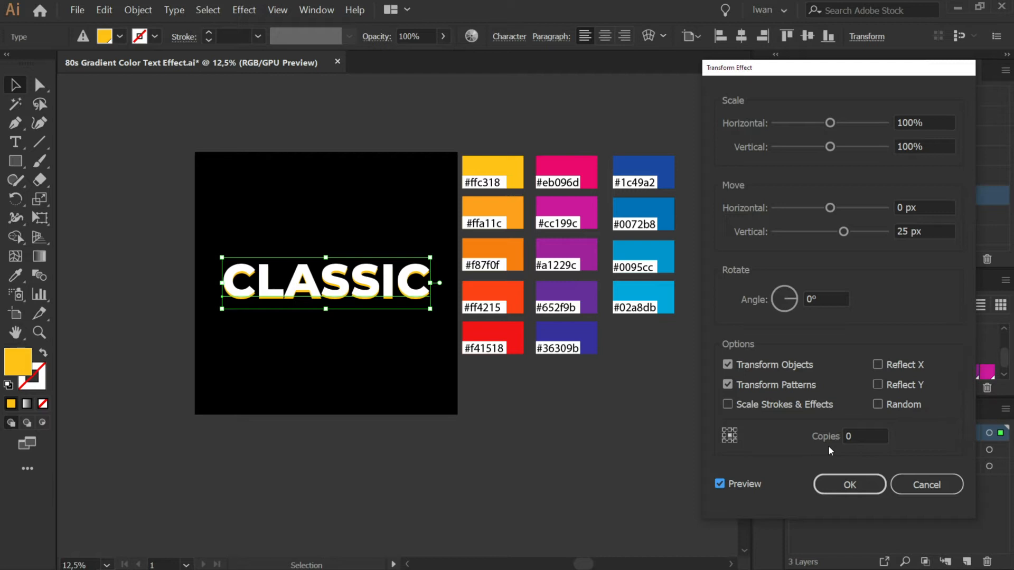
Compare 1, 2 and 3 copies in the yellow fill's Transform effect, going back to 1 copy.
{"action": "key", "text": "shift+Tab"}
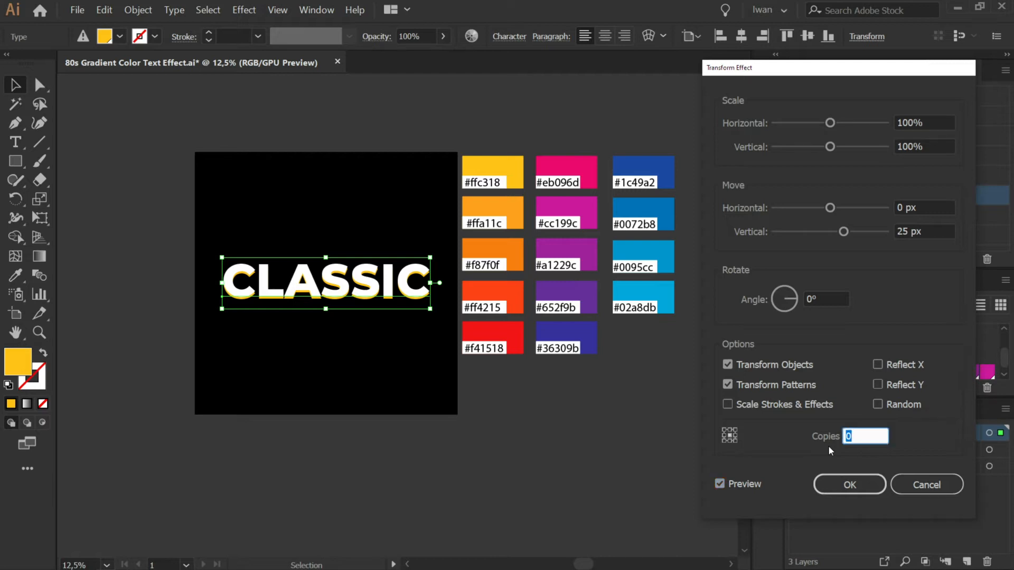
{"action": "type", "text": "1"}
{"action": "key", "text": "Tab"}
{"action": "key", "text": "shift+Tab"}
{"action": "type", "text": "2"}
{"action": "key", "text": "Tab"}
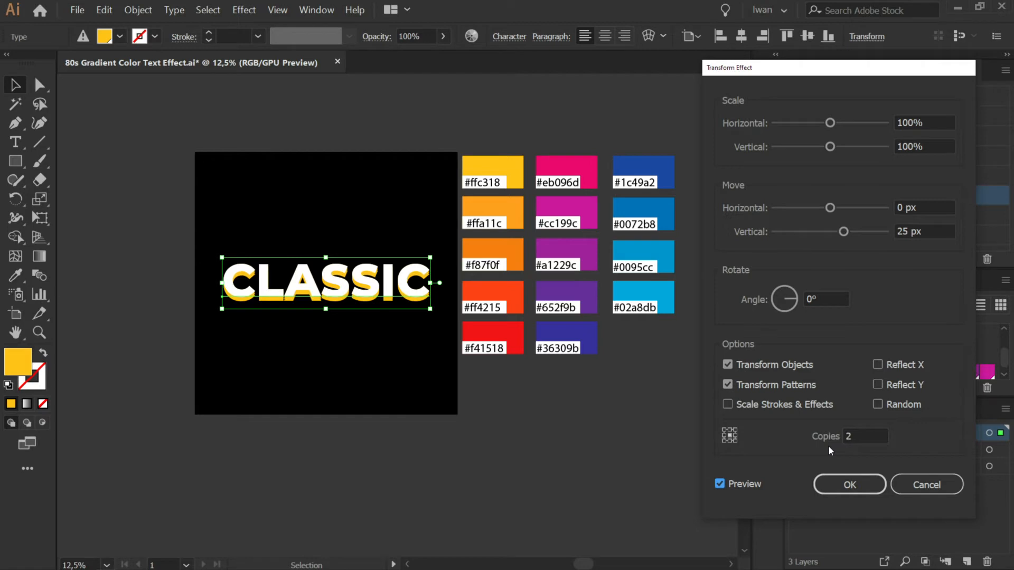
{"action": "key", "text": "shift+Tab"}
{"action": "type", "text": "3"}
{"action": "key", "text": "Tab"}
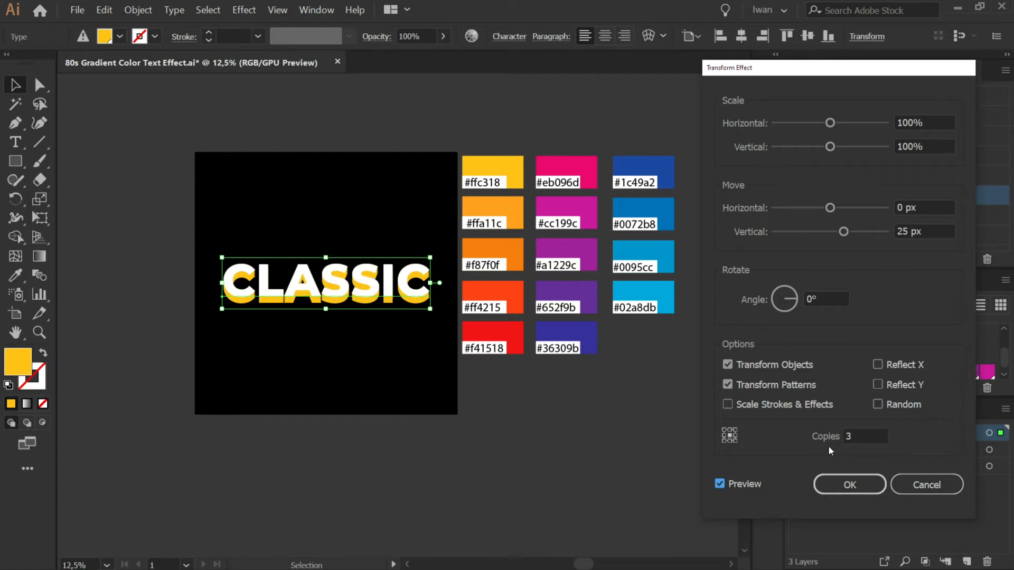
{"action": "key", "text": "shift+Tab"}
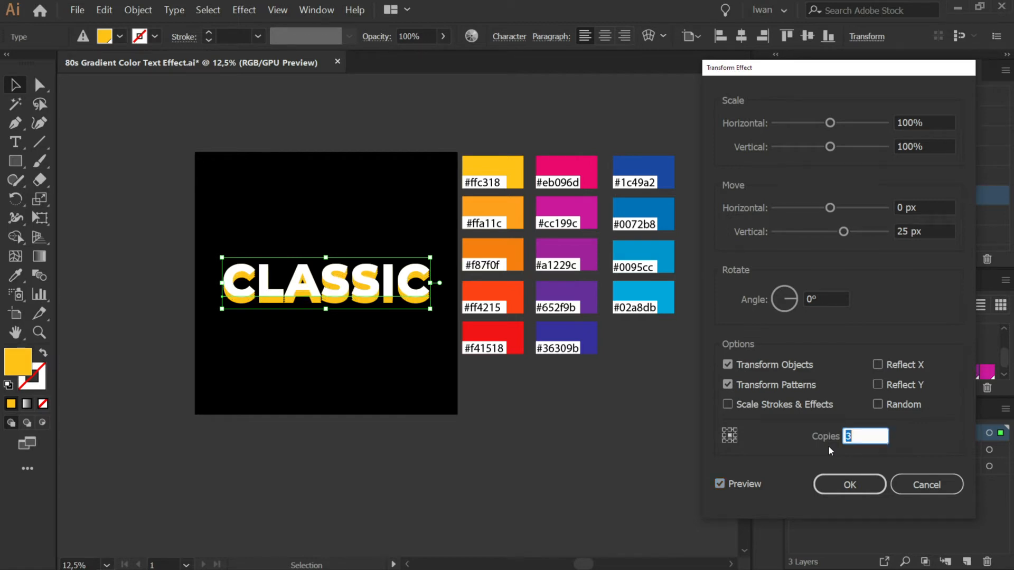
{"action": "type", "text": "1"}
{"action": "key", "text": "Tab"}
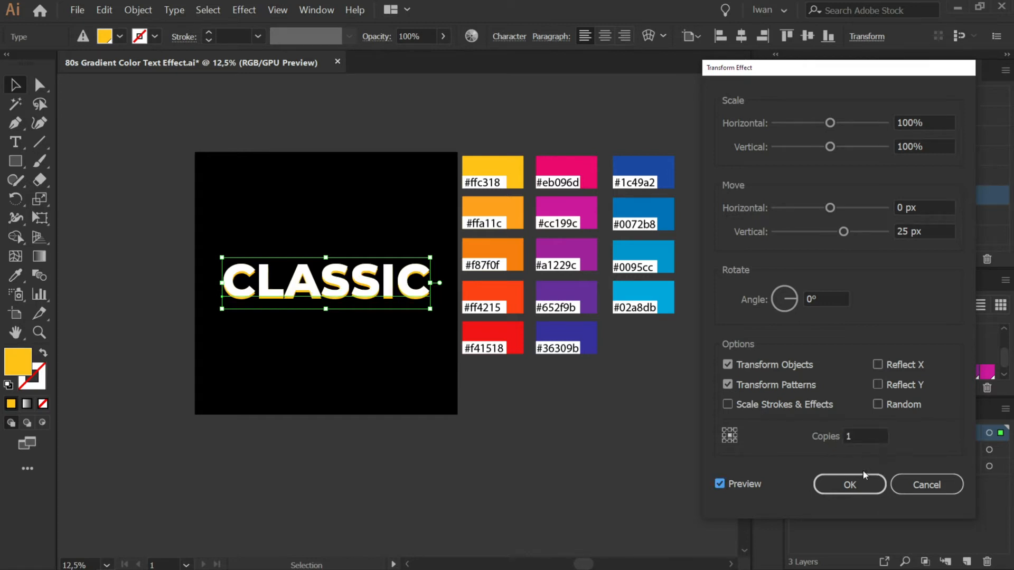
Set the Transform effect's copies to 0 and apply it to the yellow fill.
{"action": "left_click", "coordinate": [852, 436]}
{"action": "type", "text": "0"}
{"action": "key", "text": "Tab"}
{"action": "left_click", "coordinate": [862, 487]}
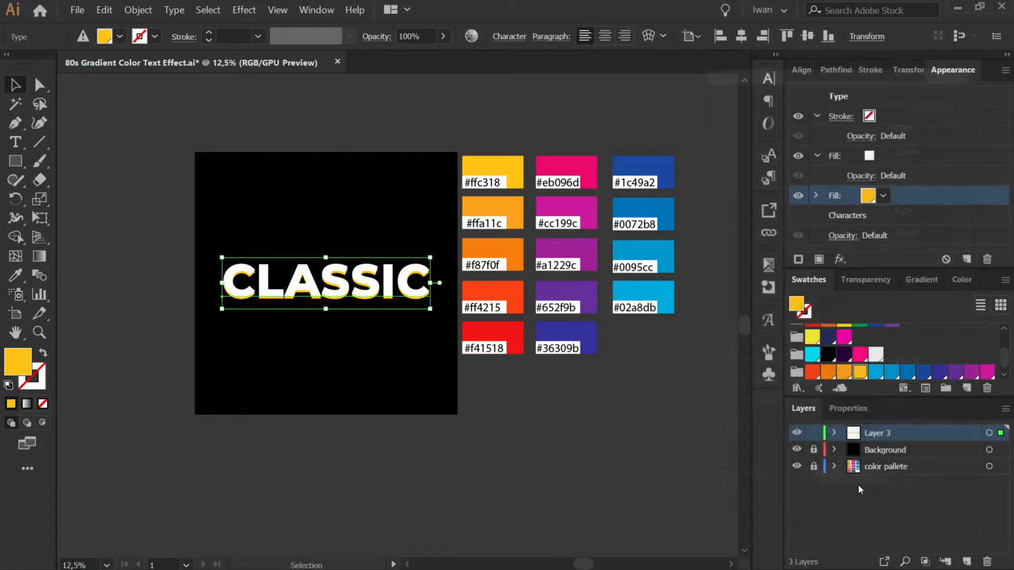
Add another fill beneath the yellow fill of the CLASSIC text and color it orange with the #ffa11c swatch.
{"action": "left_click", "coordinate": [819, 259]}
{"action": "left_click", "coordinate": [883, 215]}
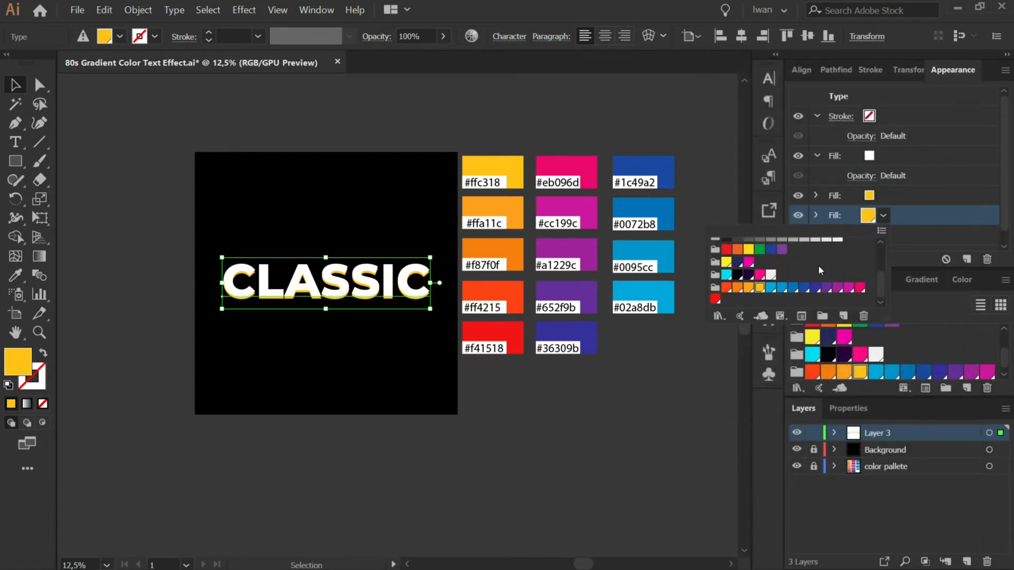
{"action": "left_click", "coordinate": [748, 287]}
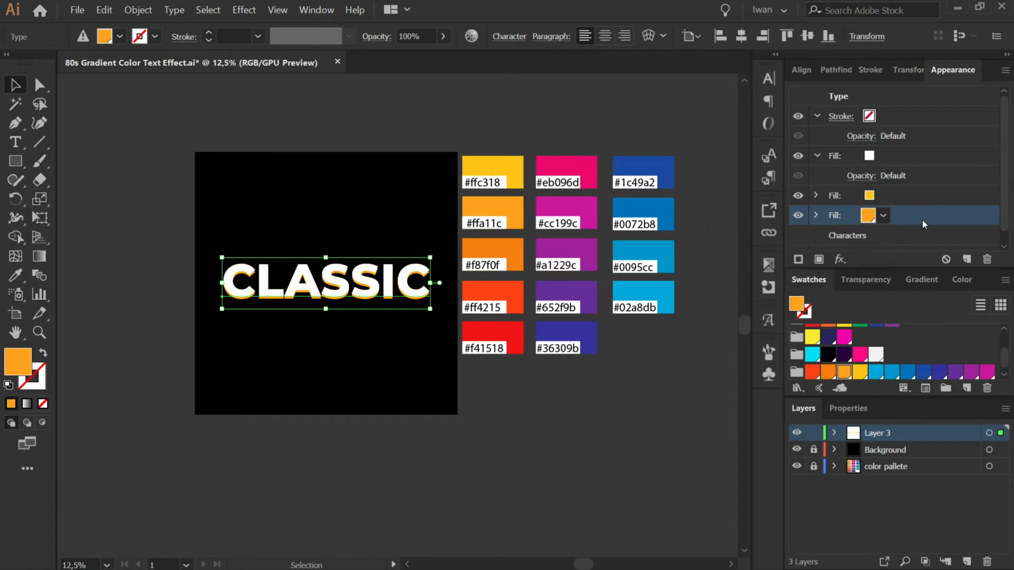
{"action": "left_click", "coordinate": [840, 259]}
{"action": "mouse_move", "coordinate": [877, 326]}
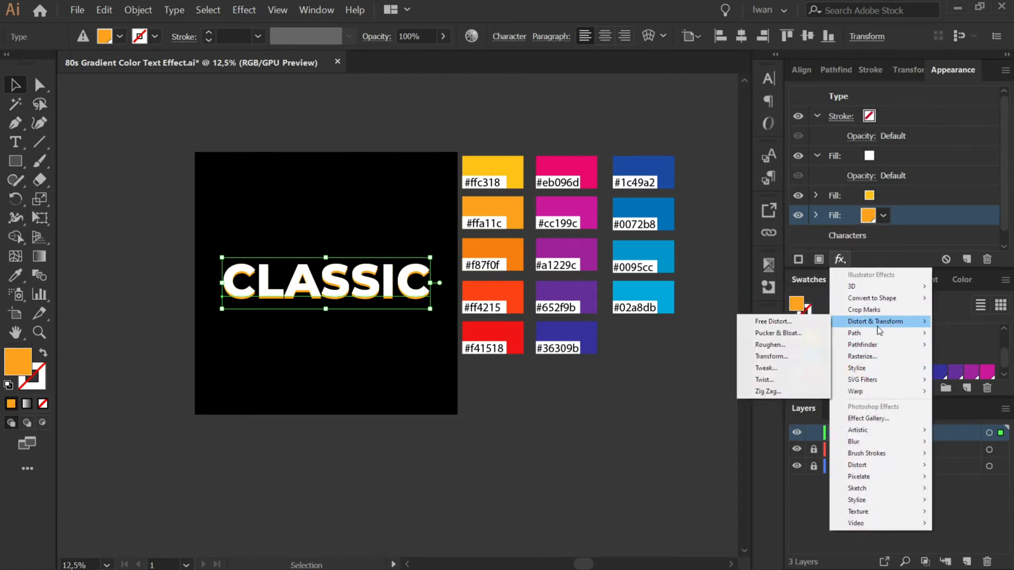
{"action": "left_click", "coordinate": [778, 357]}
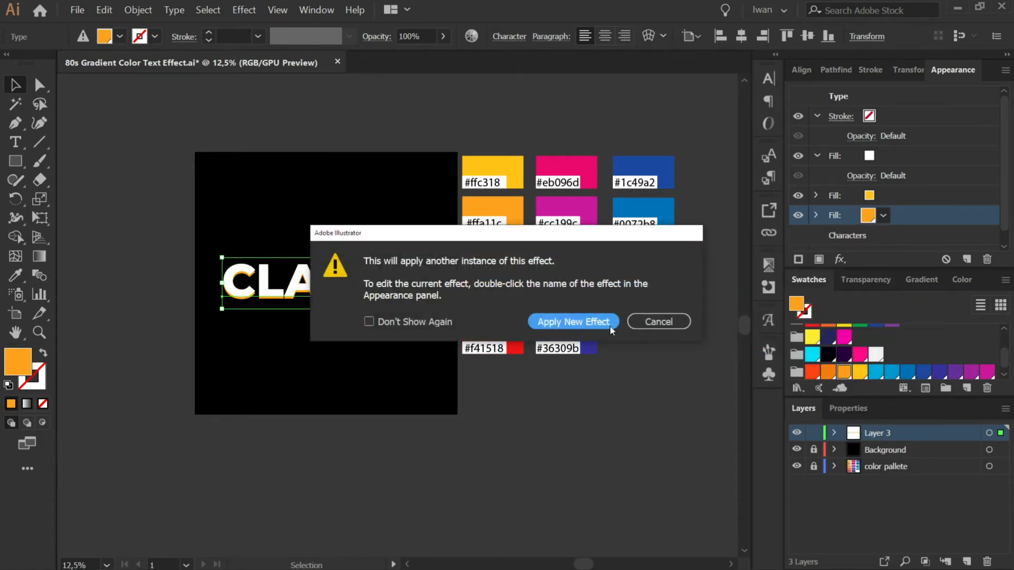
{"action": "left_click", "coordinate": [671, 322]}
Swap the colors of the two lower fills, making the bottom one yellow #ffc318 and the one above it orange #ffa11c.
{"action": "scroll", "coordinate": [892, 223], "scroll_direction": "down", "scroll_amount": 1}
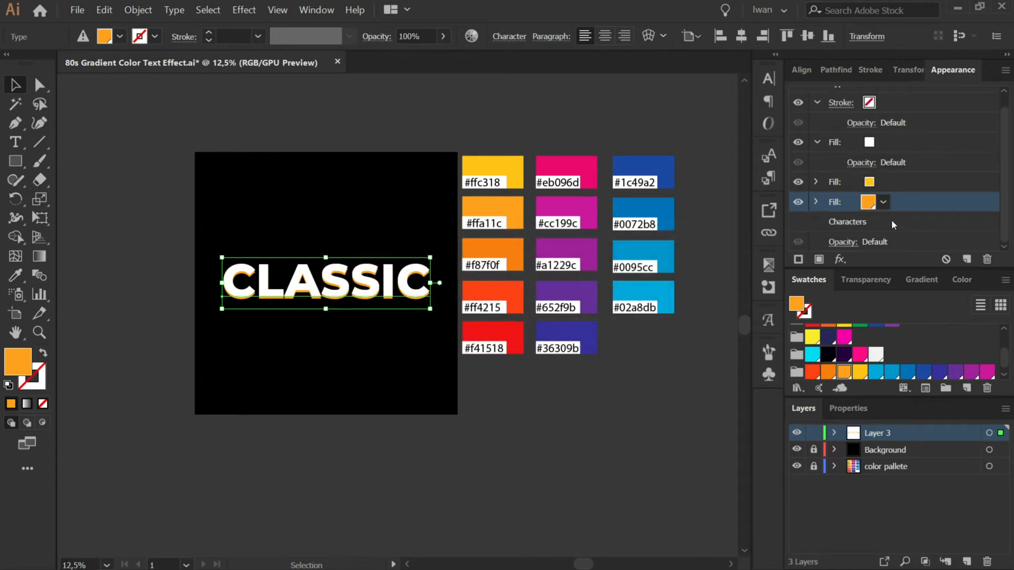
{"action": "left_click", "coordinate": [884, 203]}
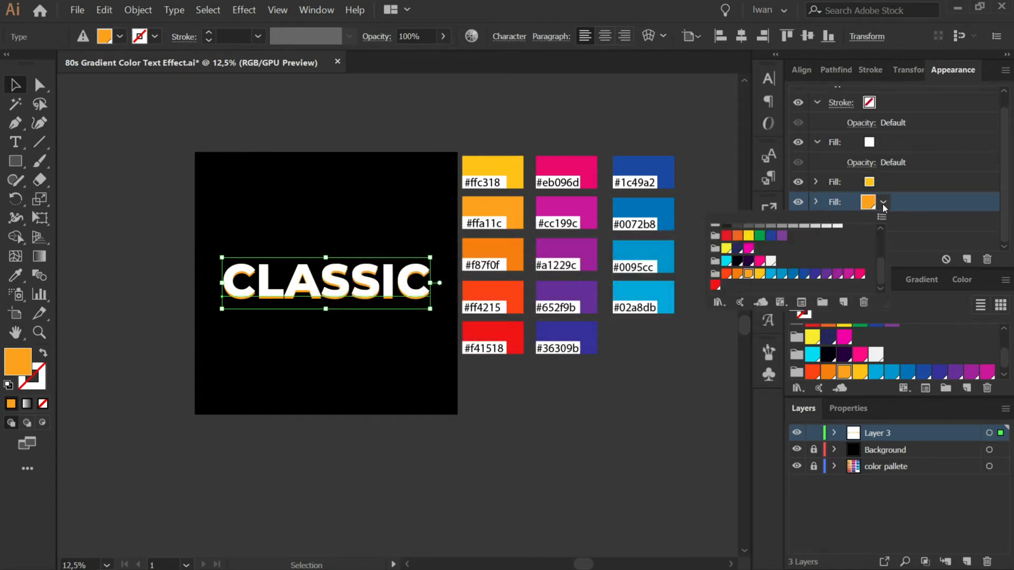
{"action": "left_click", "coordinate": [759, 274]}
{"action": "left_click", "coordinate": [890, 196]}
{"action": "left_click", "coordinate": [883, 195]}
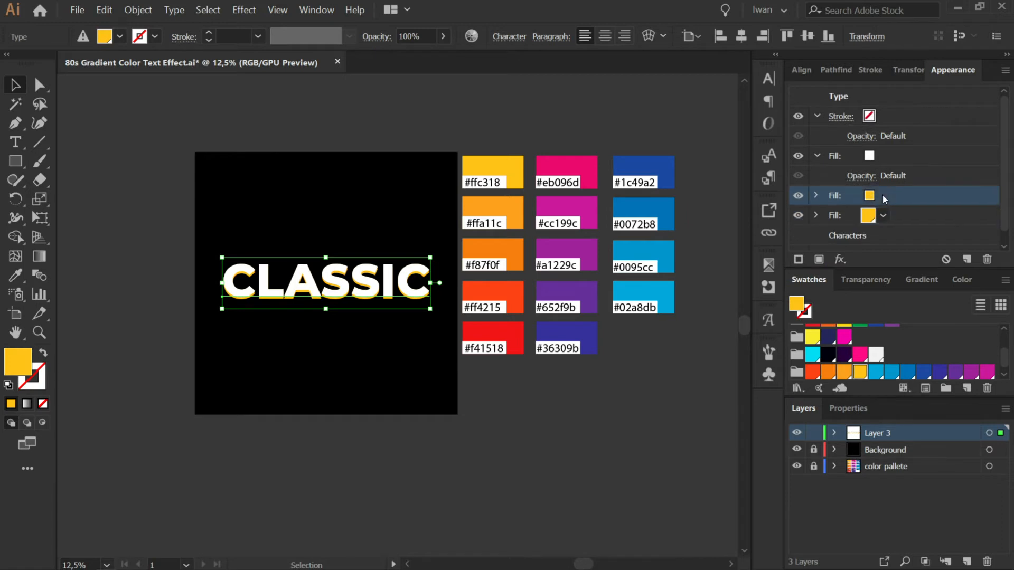
{"action": "left_click", "coordinate": [885, 196]}
{"action": "left_click", "coordinate": [749, 268]}
{"action": "left_click", "coordinate": [915, 201]}
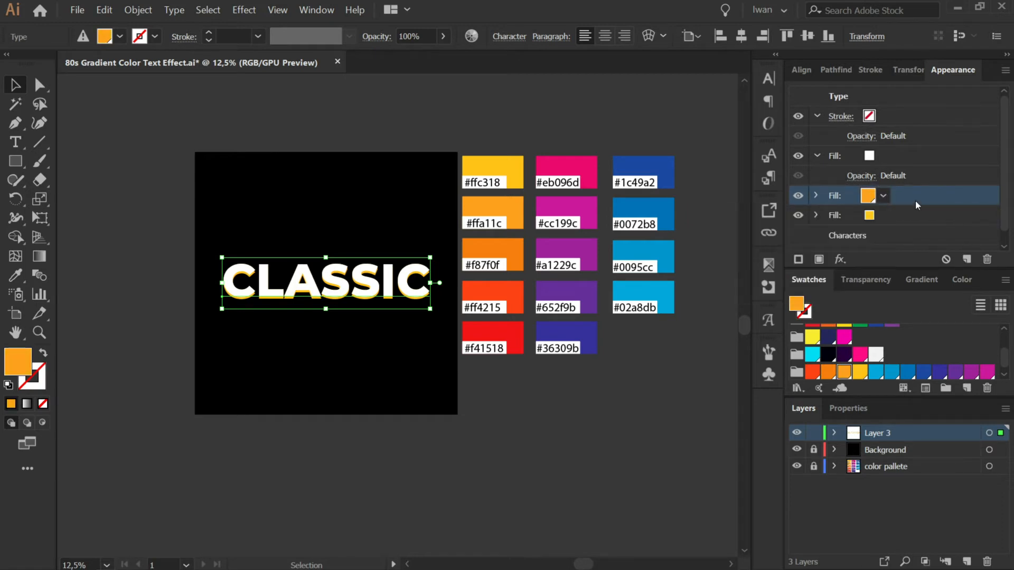
Apply a Transform effect with a vertical move of 50 px to the orange fill, with the preview turned on.
{"action": "left_click", "coordinate": [837, 261]}
{"action": "mouse_move", "coordinate": [870, 325]}
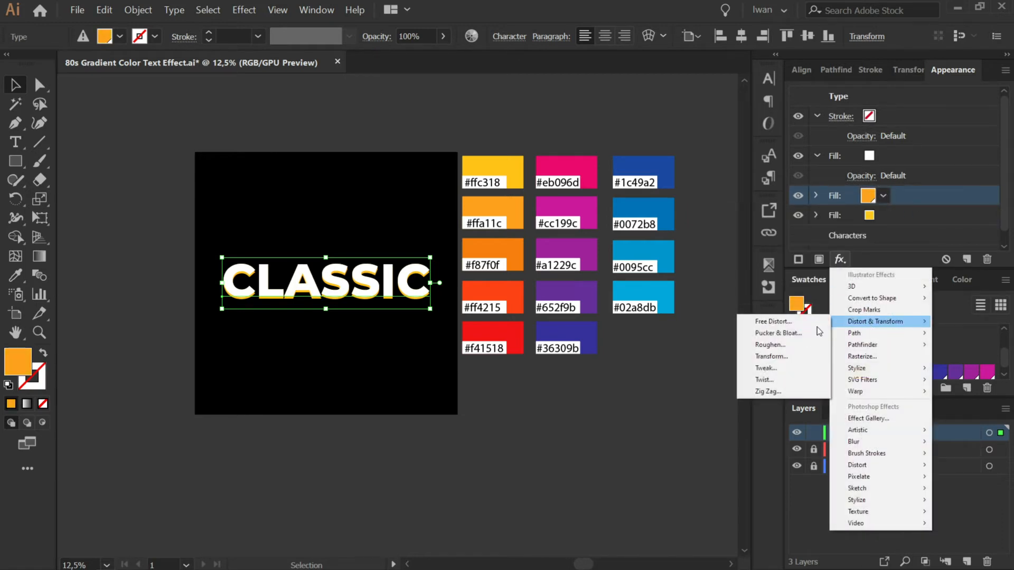
{"action": "left_click", "coordinate": [780, 358]}
{"action": "left_click", "coordinate": [898, 227]}
{"action": "key", "text": "BackSpace"}
{"action": "type", "text": "50"}
{"action": "key", "text": "Tab"}
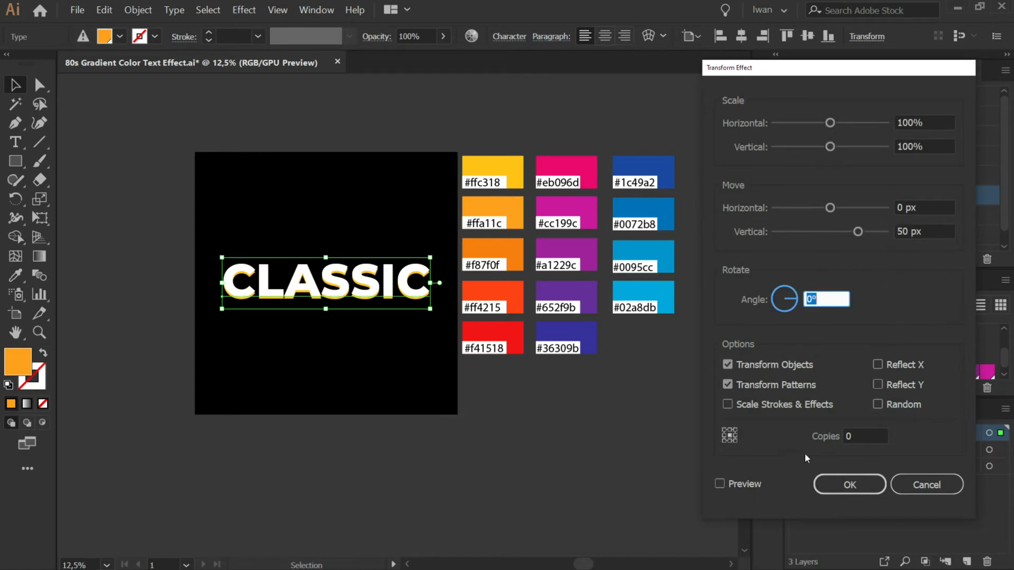
{"action": "left_click", "coordinate": [720, 484]}
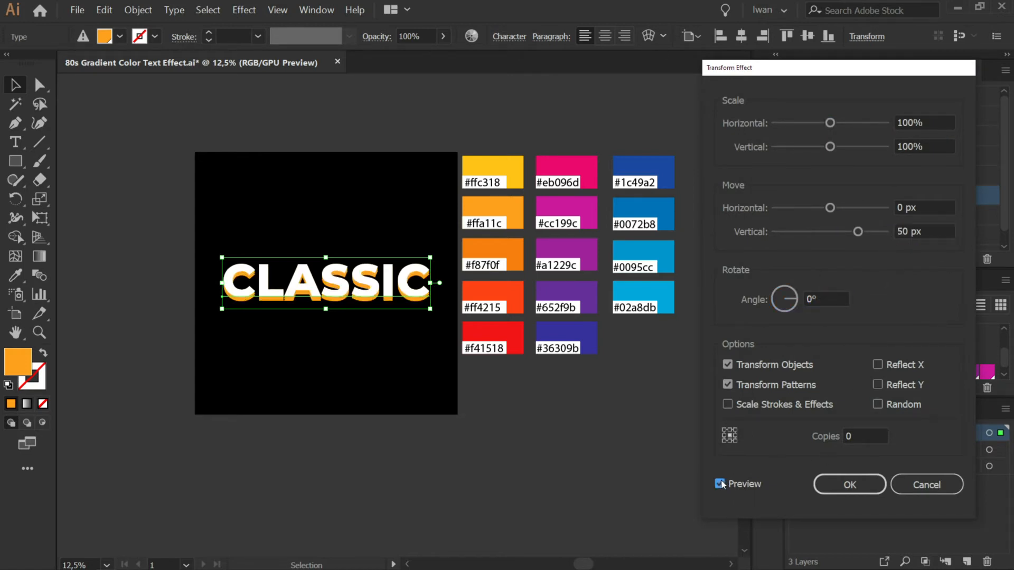
{"action": "left_click", "coordinate": [851, 487]}
Move the orange fill below the yellow fill in the appearance stack and select the orange fill.
{"action": "left_click_drag", "start_coordinate": [911, 196], "coordinate": [907, 225]}
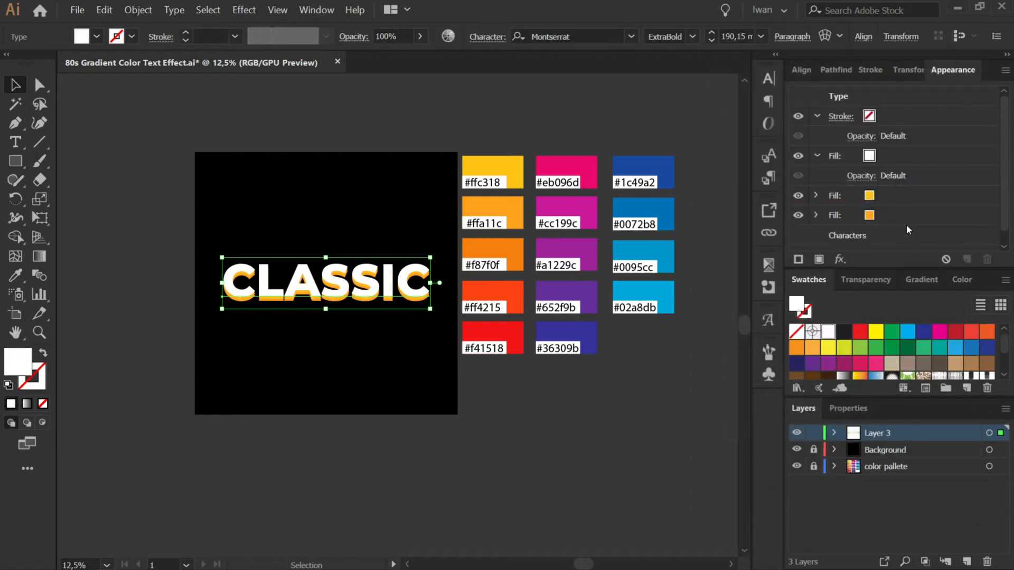
{"action": "scroll", "coordinate": [906, 224], "scroll_direction": "down", "scroll_amount": 1}
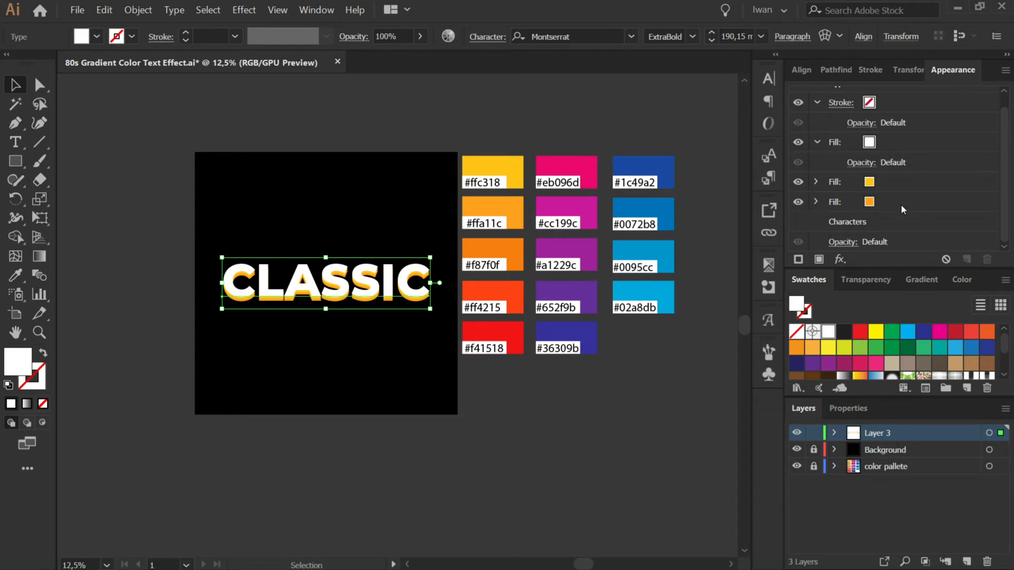
{"action": "left_click", "coordinate": [901, 205]}
{"action": "left_click", "coordinate": [869, 223]}
{"action": "left_click", "coordinate": [896, 207]}
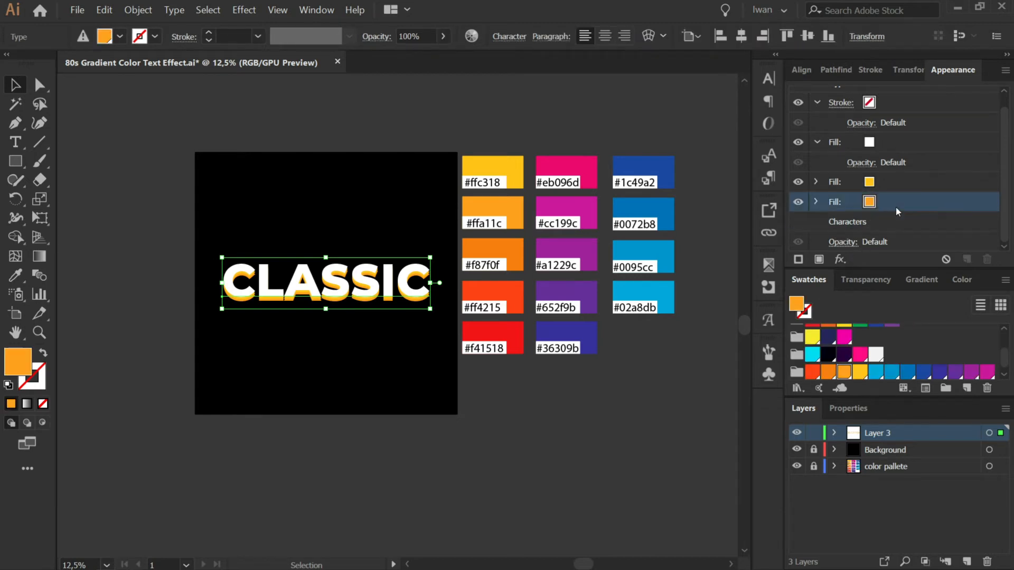
Add another fill at the bottom of the CLASSIC text's fills and color it dark orange with the #f87f0f swatch.
{"action": "left_click", "coordinate": [881, 224]}
{"action": "left_click", "coordinate": [819, 260]}
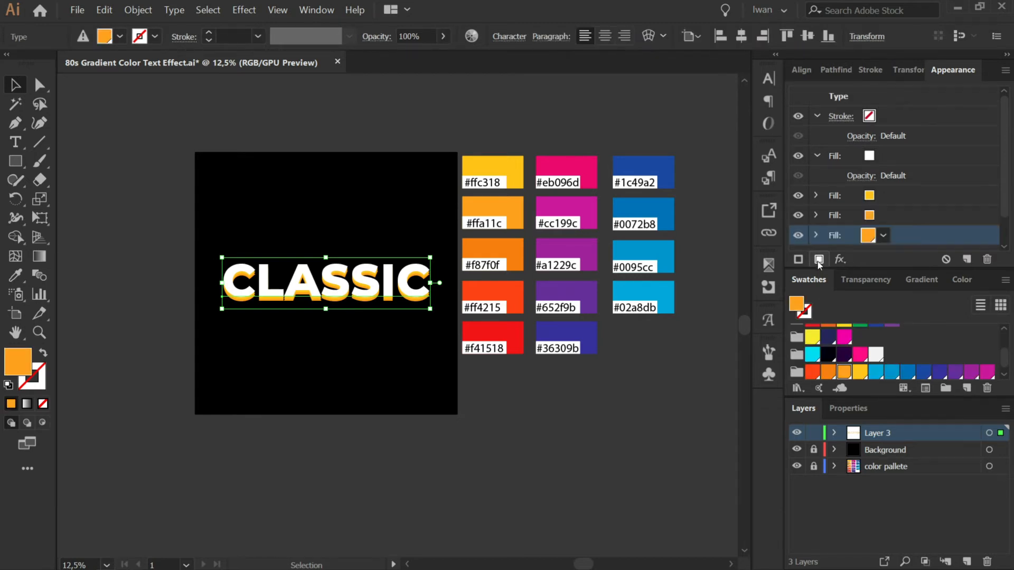
{"action": "scroll", "coordinate": [928, 228], "scroll_direction": "down", "scroll_amount": 2}
{"action": "left_click", "coordinate": [883, 202]}
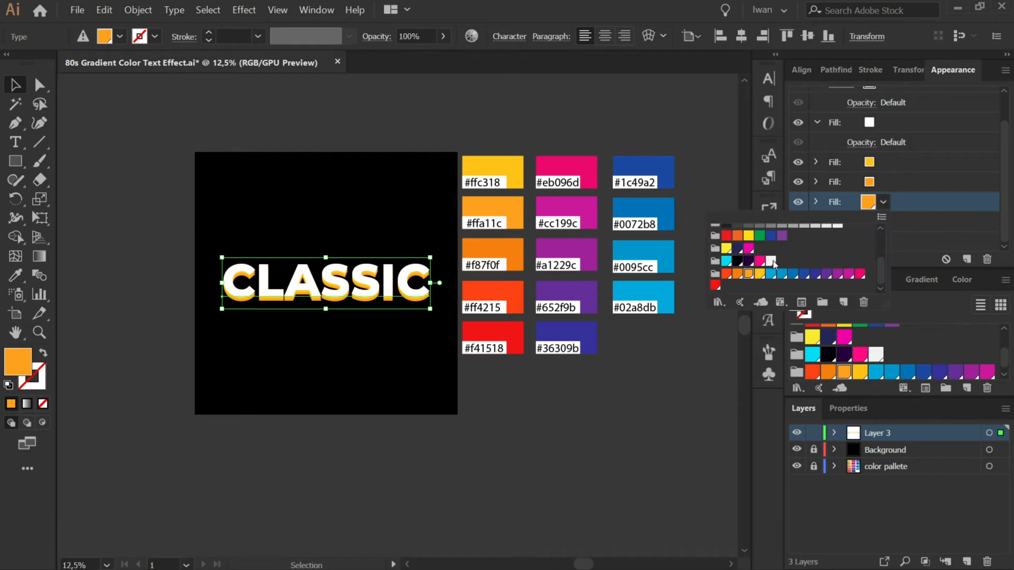
{"action": "left_click", "coordinate": [737, 274]}
{"action": "left_click", "coordinate": [940, 212]}
Apply a Transform effect with a vertical move of 75 px to the #f87f0f fill, with the preview turned on.
{"action": "left_click", "coordinate": [840, 259]}
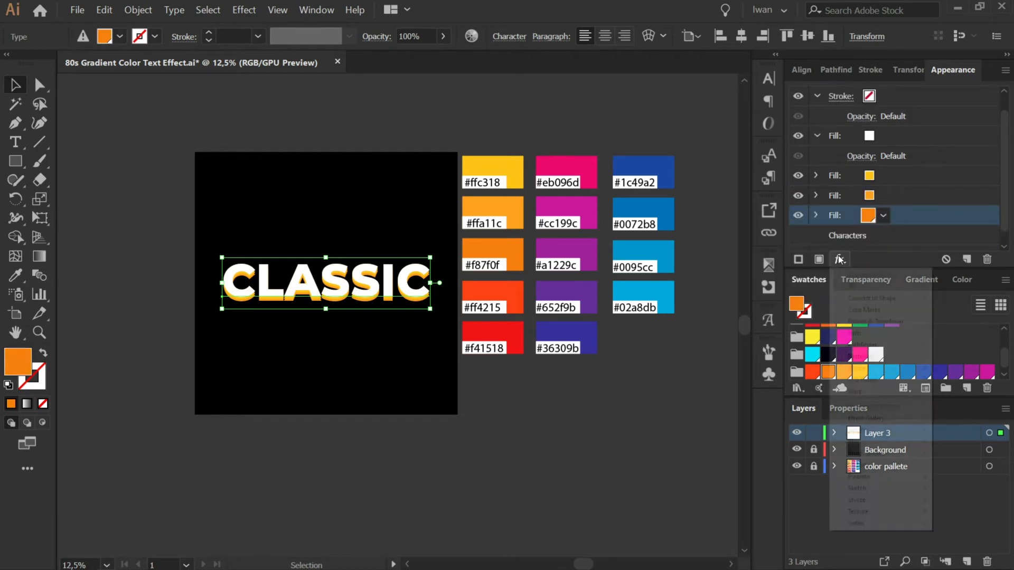
{"action": "mouse_move", "coordinate": [871, 321]}
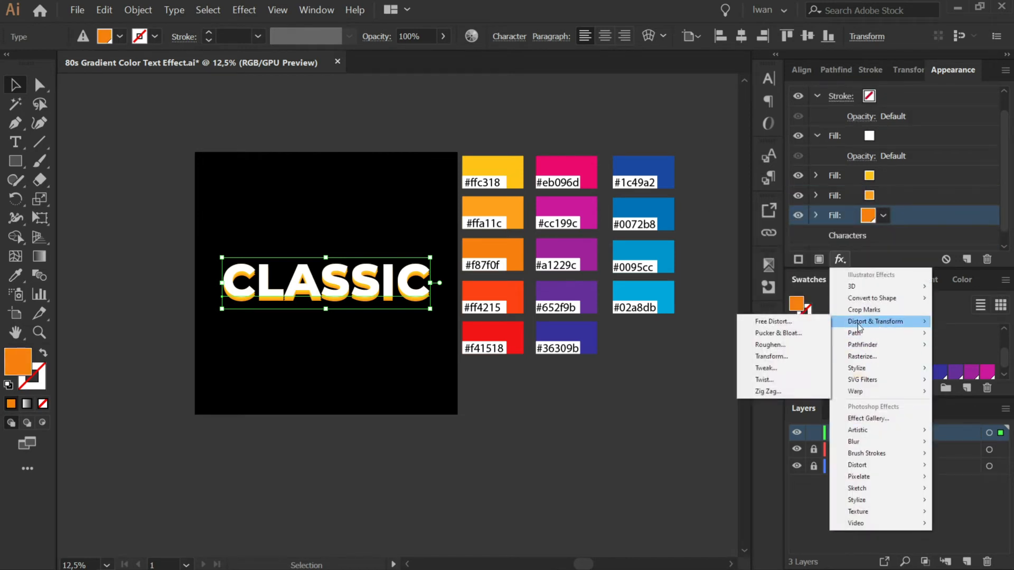
{"action": "left_click", "coordinate": [787, 357]}
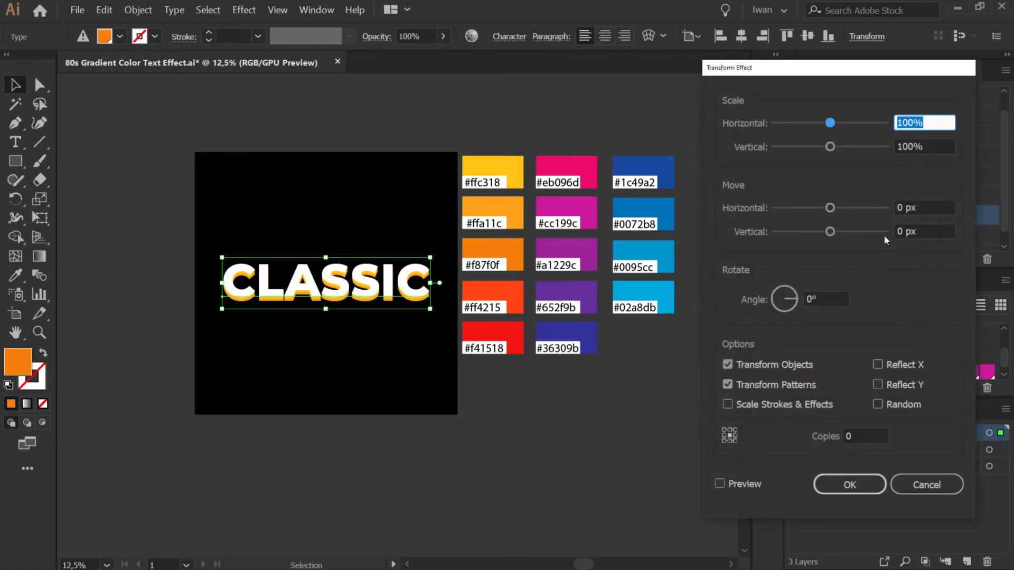
{"action": "double_click", "coordinate": [900, 231]}
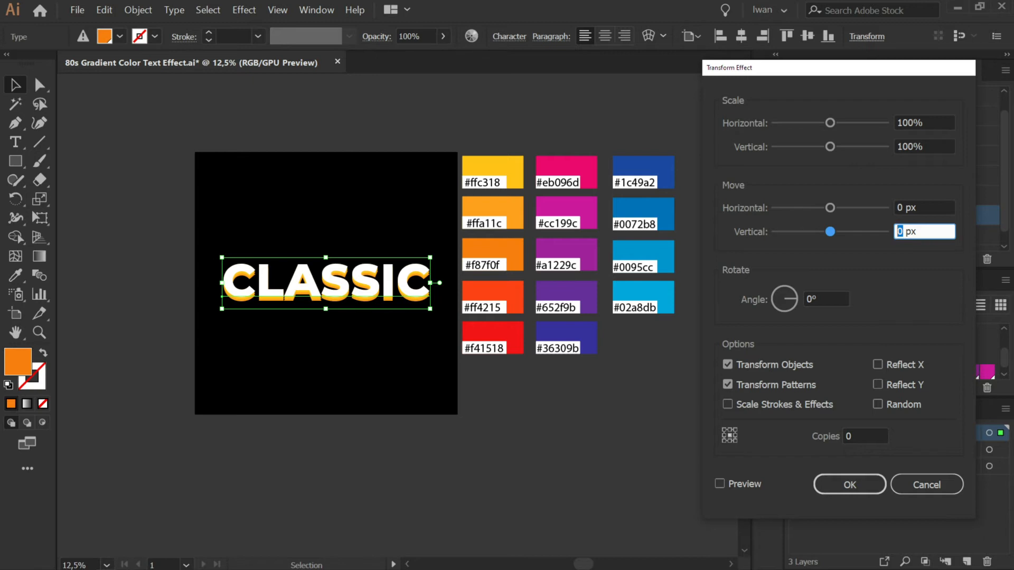
{"action": "type", "text": "75"}
{"action": "key", "text": "Tab"}
{"action": "left_click", "coordinate": [721, 484]}
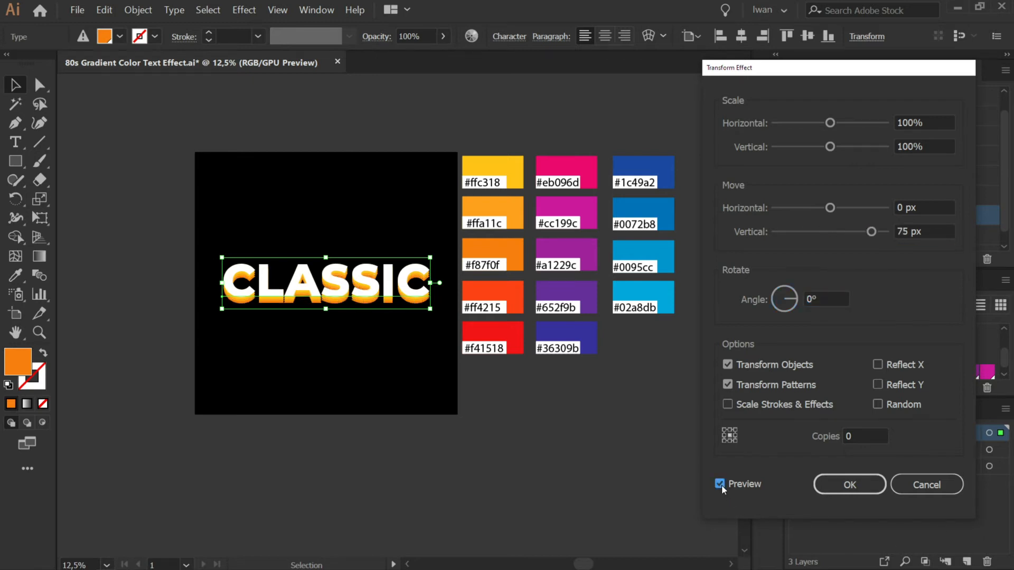
{"action": "left_click", "coordinate": [861, 490]}
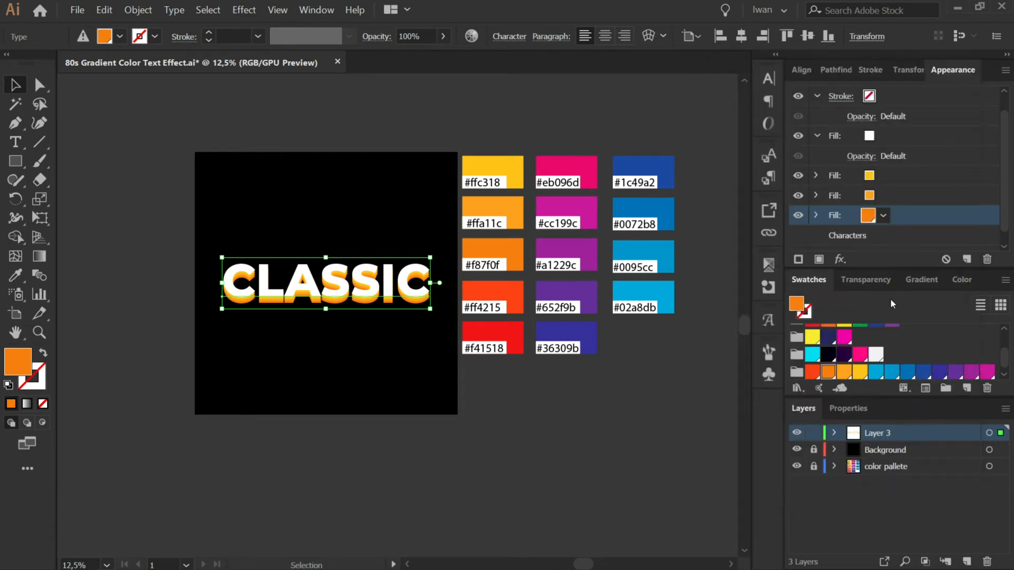
Add a new fill beneath the dark orange fill and color it red-orange with the #ff4215 swatch.
{"action": "left_click", "coordinate": [835, 223]}
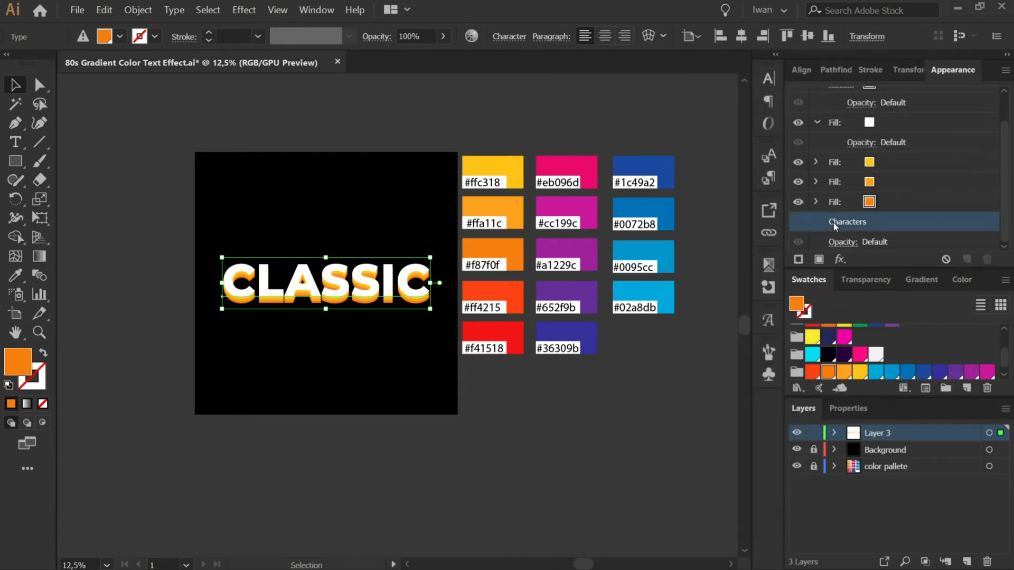
{"action": "left_click", "coordinate": [819, 260]}
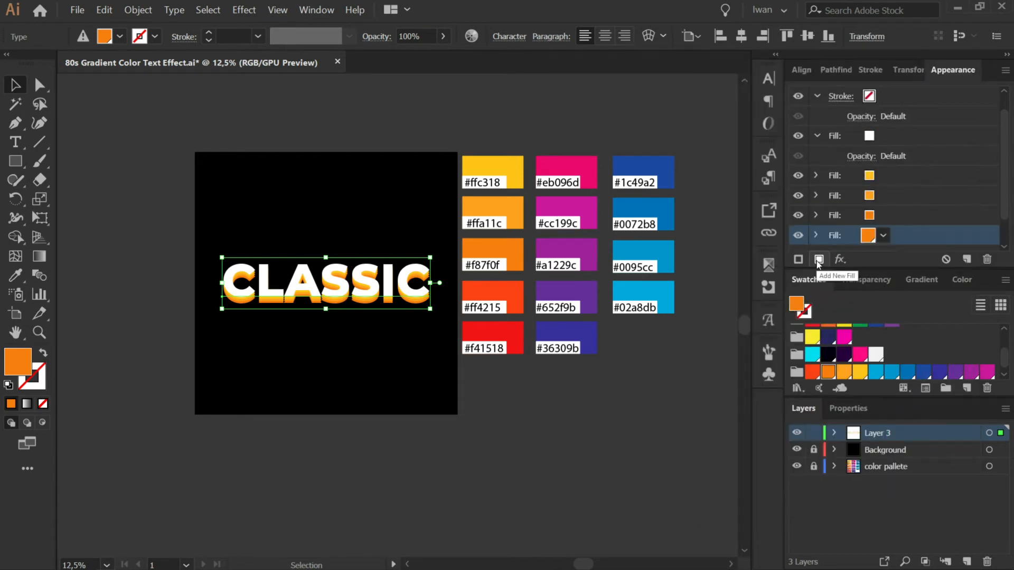
{"action": "left_click", "coordinate": [883, 236]}
{"action": "left_click", "coordinate": [724, 309]}
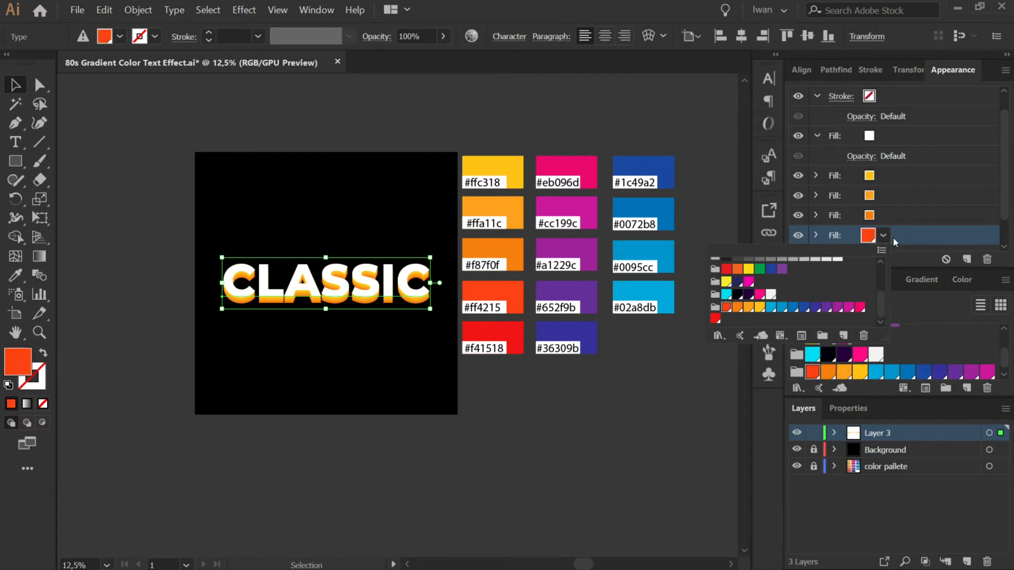
Apply a Transform effect with a vertical move of 100 px to the red-orange #ff4215 fill, with the preview turned on.
{"action": "left_click", "coordinate": [840, 259]}
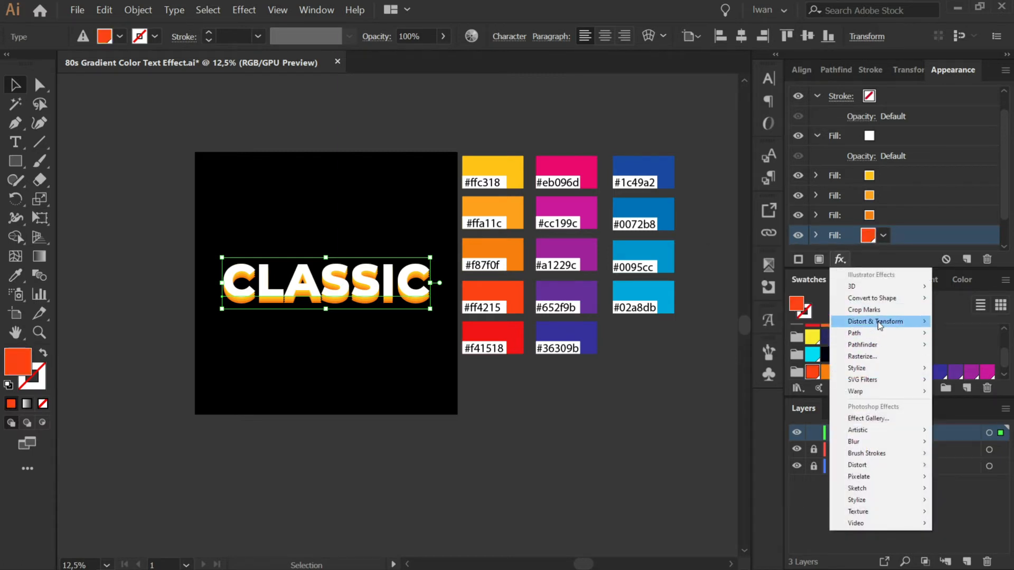
{"action": "mouse_move", "coordinate": [877, 321]}
{"action": "left_click", "coordinate": [755, 357]}
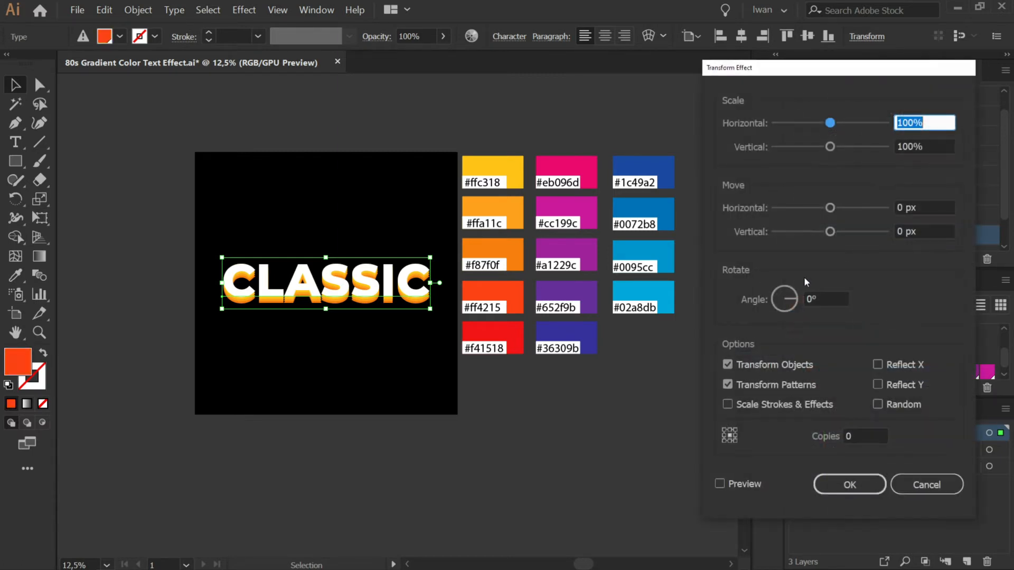
{"action": "left_click", "coordinate": [902, 208]}
{"action": "double_click", "coordinate": [900, 231]}
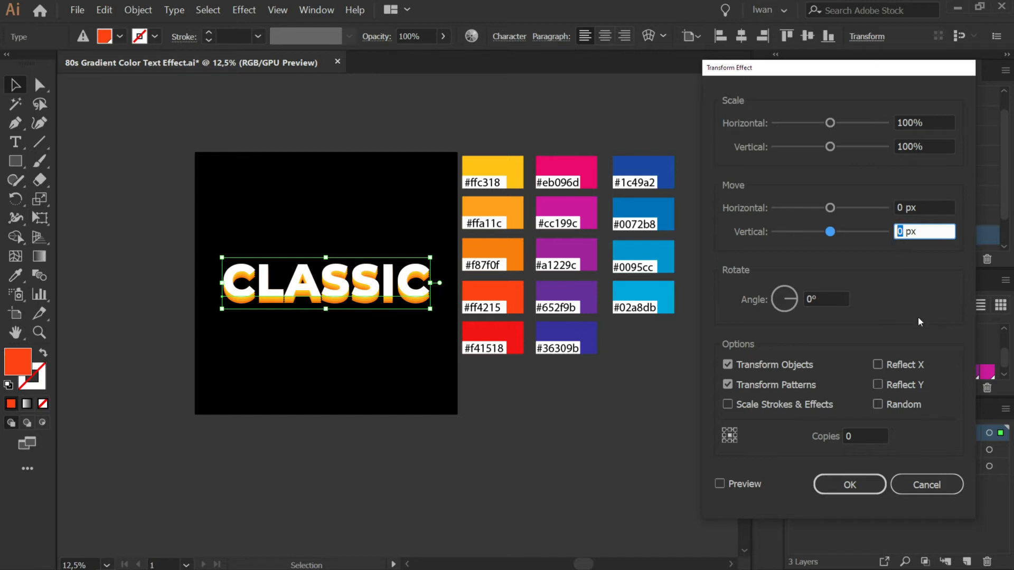
{"action": "type", "text": "25"}
{"action": "key", "text": "BackSpace"}
{"action": "key", "text": "BackSpace"}
{"action": "type", "text": "100"}
{"action": "left_click", "coordinate": [720, 485]}
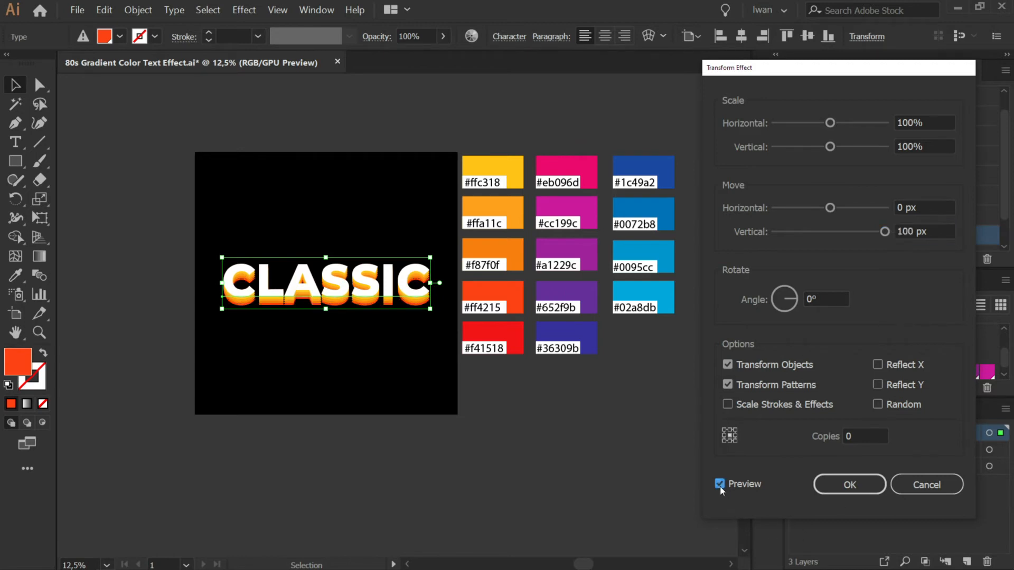
{"action": "left_click", "coordinate": [849, 484]}
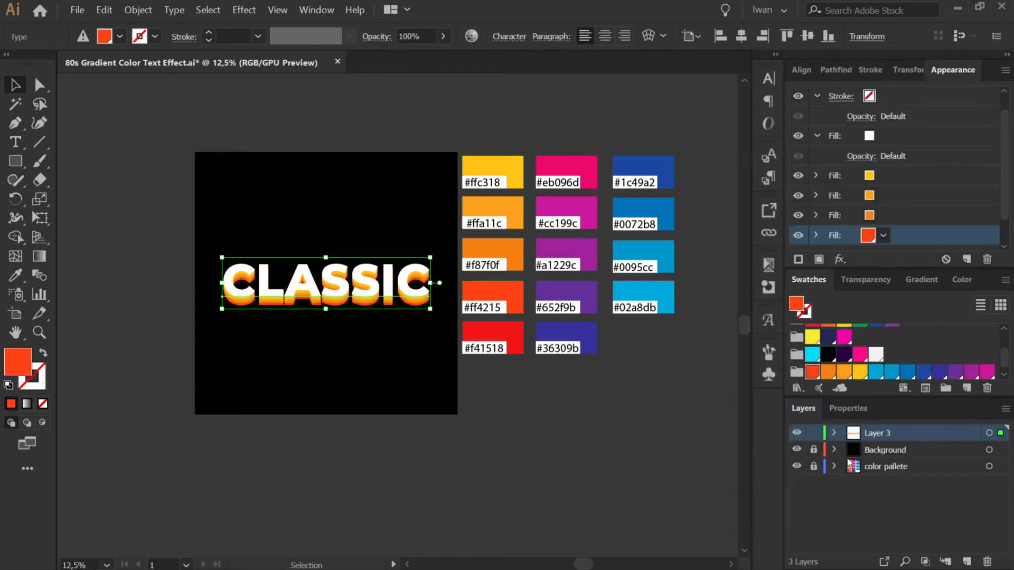
Add a new fill beneath the red-orange fill and color it red with the #f41518 swatch.
{"action": "scroll", "coordinate": [869, 232], "scroll_direction": "down", "scroll_amount": 2}
{"action": "left_click", "coordinate": [853, 223]}
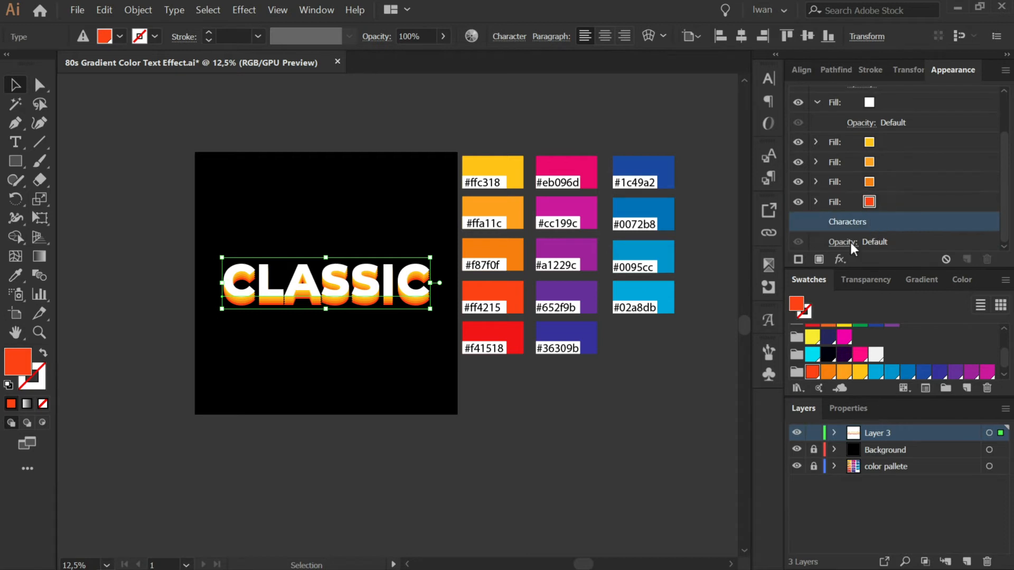
{"action": "left_click", "coordinate": [821, 260]}
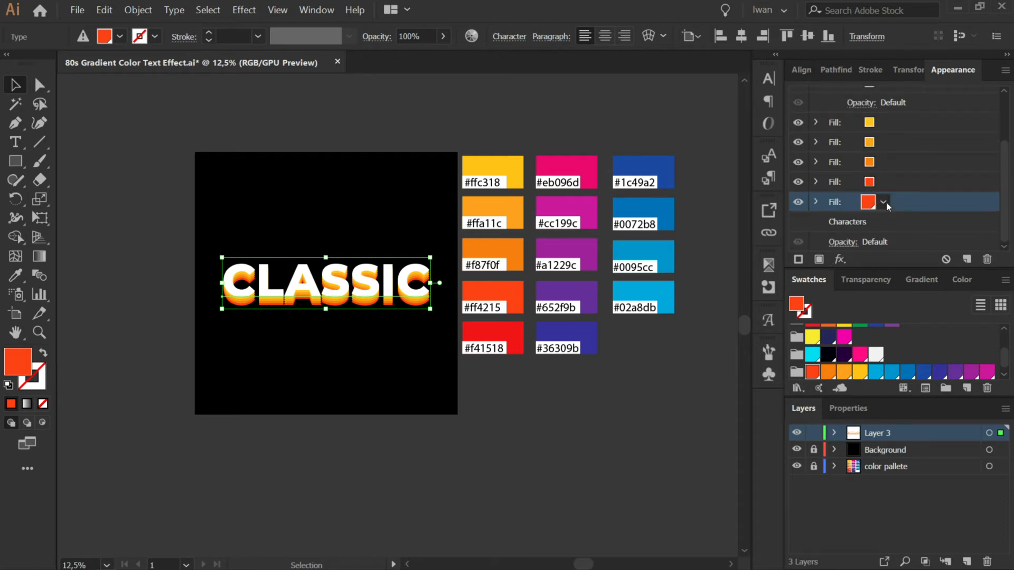
{"action": "left_click", "coordinate": [883, 202]}
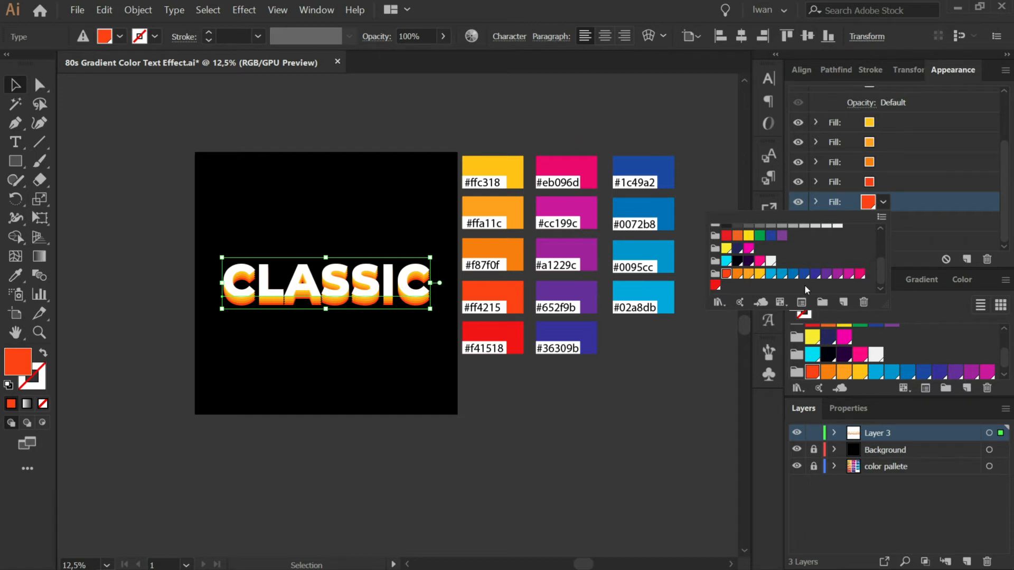
{"action": "left_click", "coordinate": [715, 286]}
{"action": "left_click", "coordinate": [904, 214]}
Apply a Transform effect with a vertical move of 125 px to the red #f41518 fill, with the preview turned on.
{"action": "left_click", "coordinate": [841, 259]}
{"action": "mouse_move", "coordinate": [886, 325]}
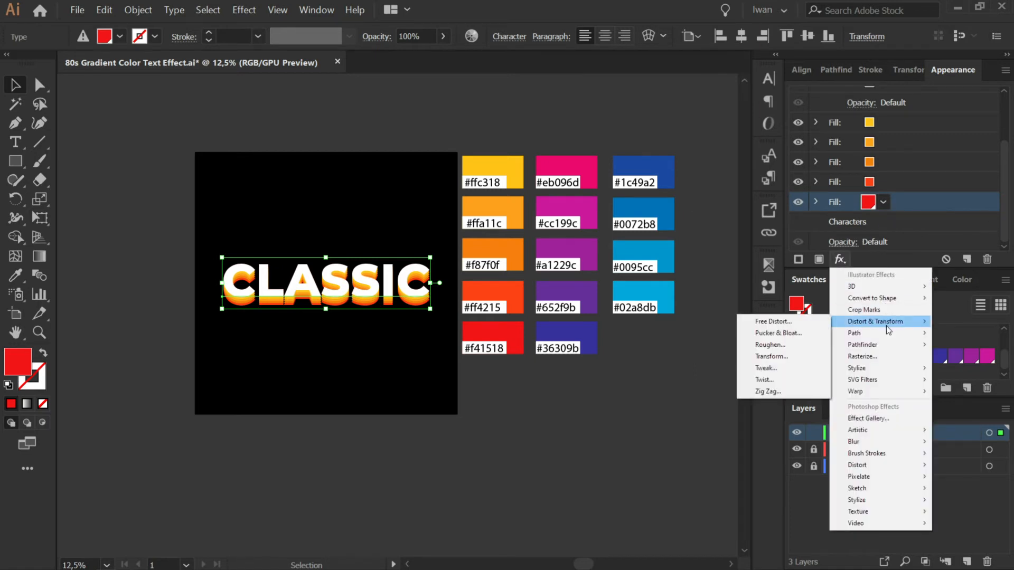
{"action": "left_click", "coordinate": [779, 357]}
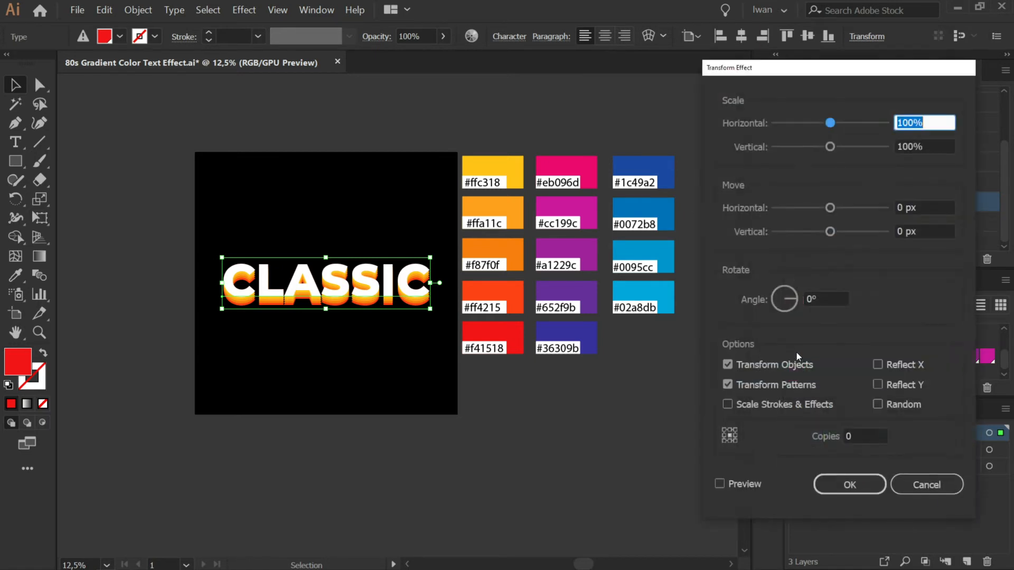
{"action": "double_click", "coordinate": [898, 232]}
{"action": "type", "text": "125 px"}
{"action": "left_click", "coordinate": [720, 484]}
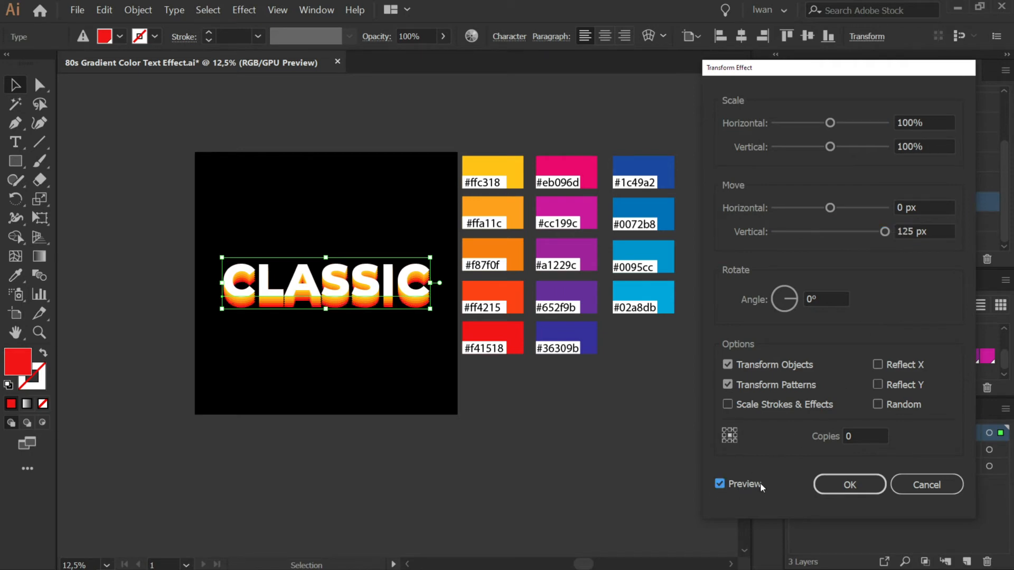
{"action": "left_click", "coordinate": [865, 484]}
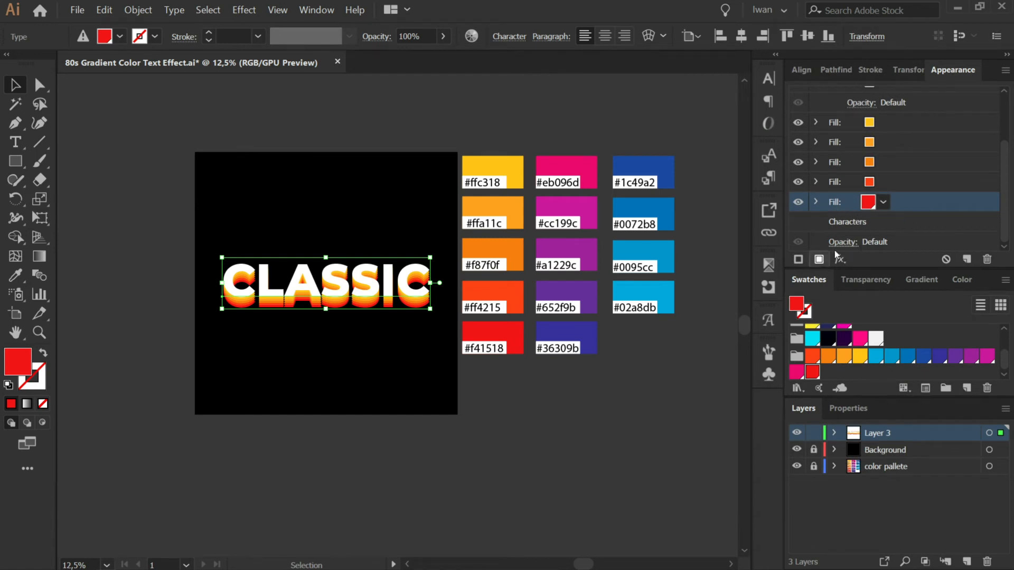
Add a new fill beneath the red fill and color it pink with the #eb096d swatch.
{"action": "left_click", "coordinate": [861, 223]}
{"action": "left_click", "coordinate": [818, 259]}
{"action": "scroll", "coordinate": [872, 227], "scroll_direction": "down", "scroll_amount": 2}
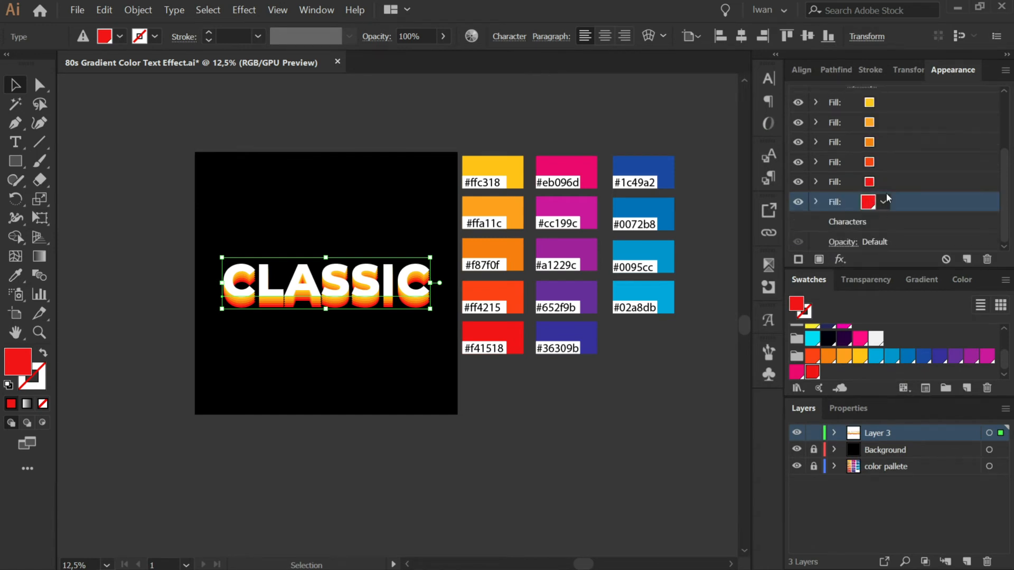
{"action": "left_click", "coordinate": [884, 203]}
{"action": "left_click", "coordinate": [860, 276]}
{"action": "scroll", "coordinate": [932, 215], "scroll_direction": "up", "scroll_amount": 1}
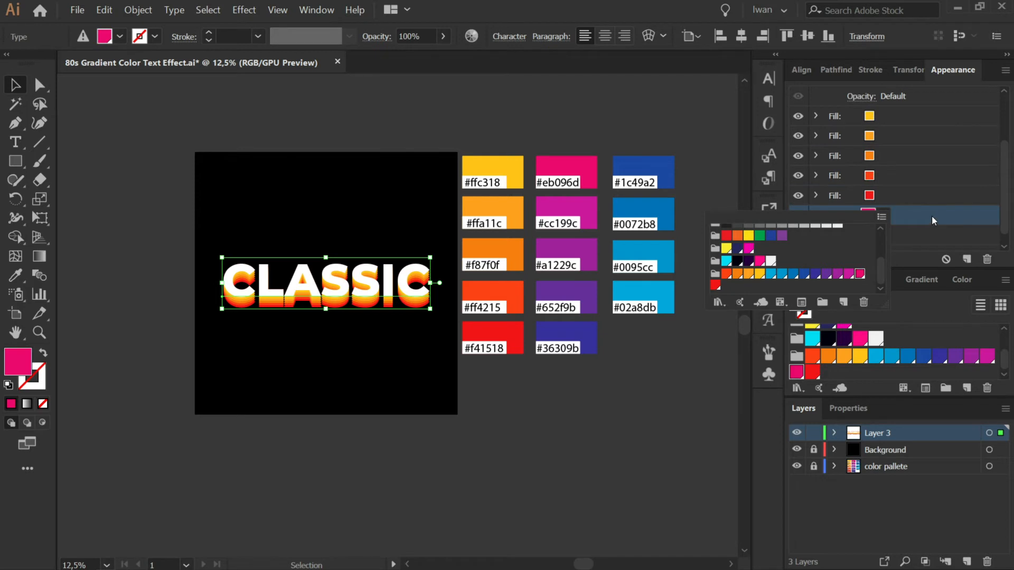
{"action": "left_click", "coordinate": [931, 216]}
Apply a Transform effect with a vertical move of 150 px to the pink #eb096d fill, with the preview turned on.
{"action": "left_click", "coordinate": [840, 259]}
{"action": "mouse_move", "coordinate": [875, 321]}
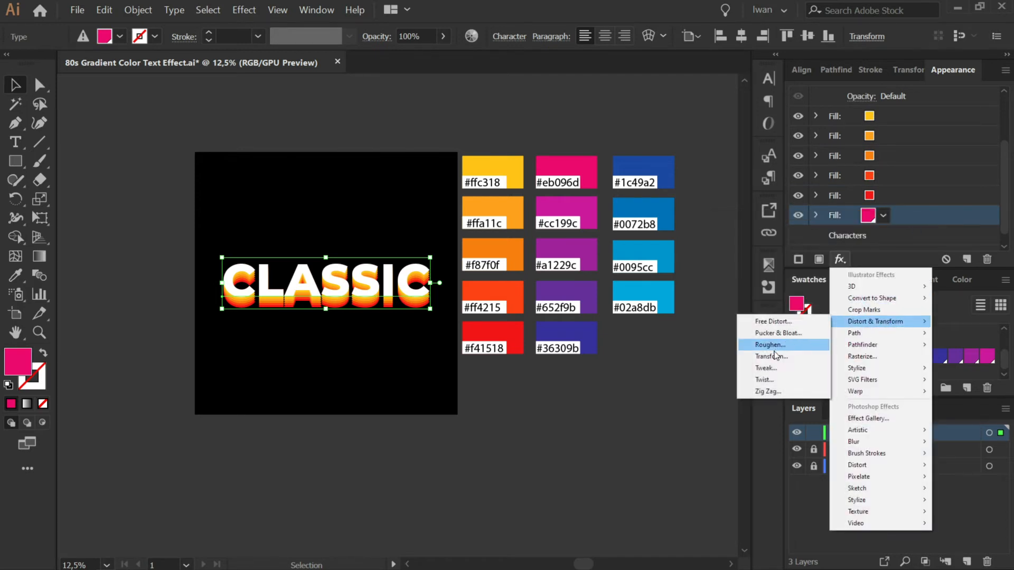
{"action": "left_click", "coordinate": [763, 356]}
{"action": "left_click", "coordinate": [901, 231]}
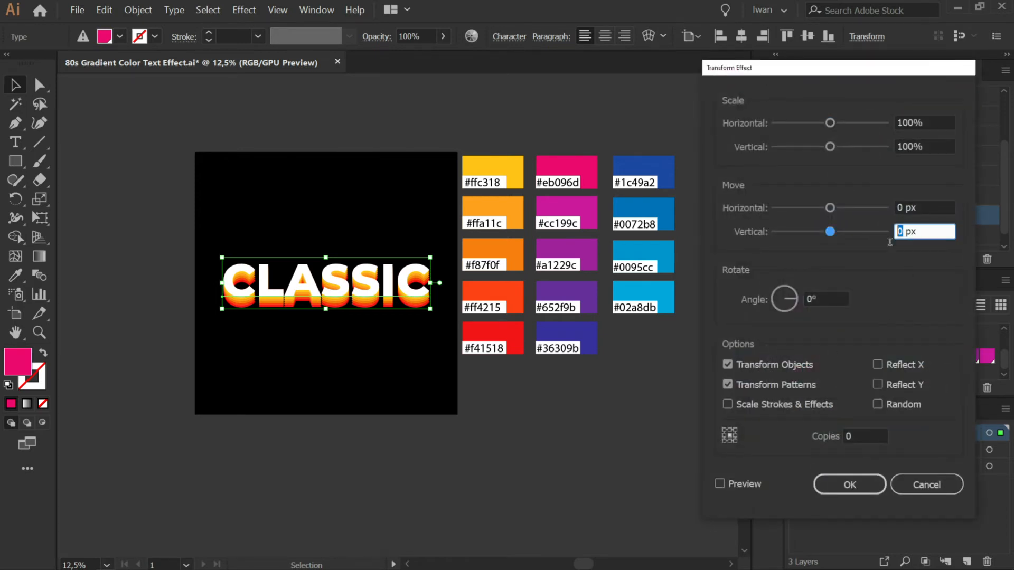
{"action": "type", "text": "150"}
{"action": "left_click", "coordinate": [719, 483]}
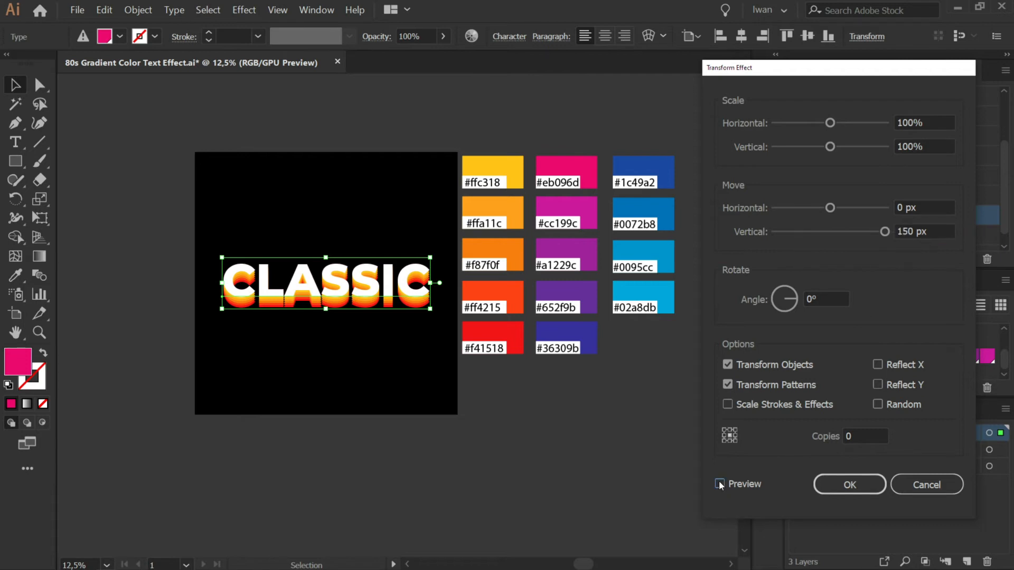
{"action": "left_click", "coordinate": [859, 486]}
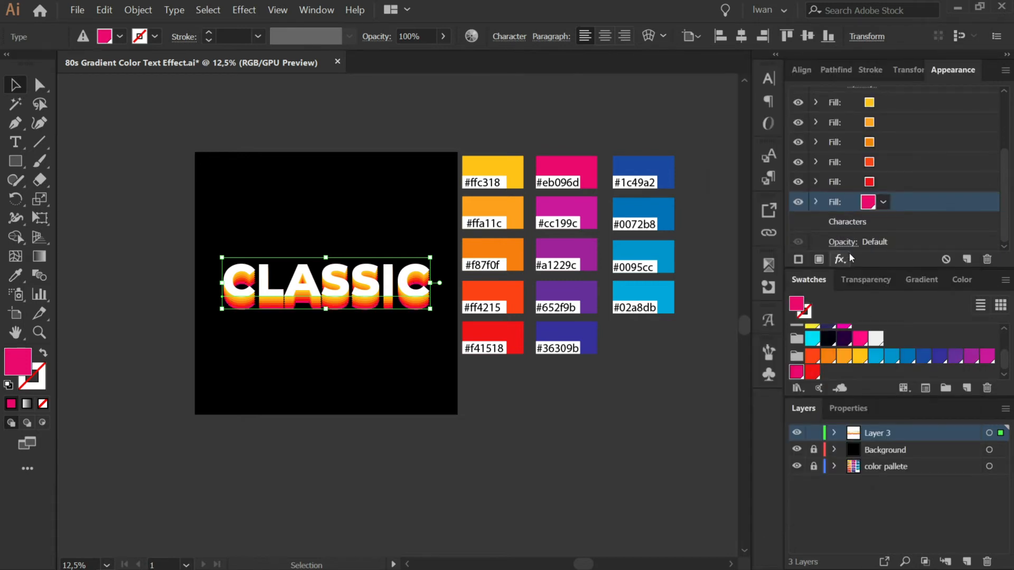
Add a new fill beneath the pink fill and color it magenta with the #cc199c swatch.
{"action": "left_click", "coordinate": [860, 226]}
{"action": "left_click", "coordinate": [819, 260]}
{"action": "scroll", "coordinate": [882, 210], "scroll_direction": "down", "scroll_amount": 2}
{"action": "left_click", "coordinate": [883, 204]}
{"action": "left_click", "coordinate": [851, 273]}
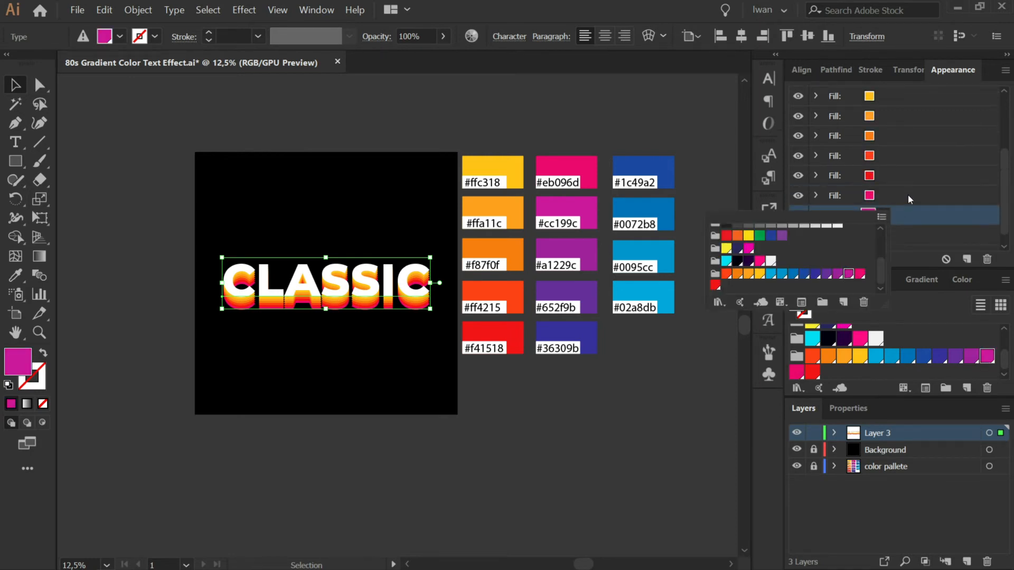
{"action": "left_click", "coordinate": [859, 245]}
Set up a Transform effect on the magenta #cc199c fill with the preview on and a vertical move of 175 px.
{"action": "left_click", "coordinate": [840, 259]}
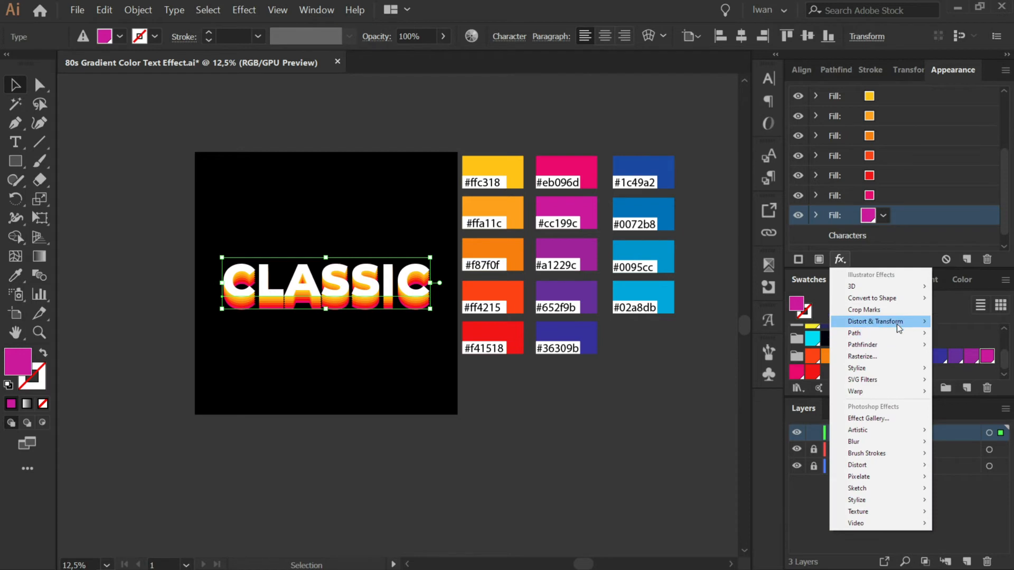
{"action": "left_click", "coordinate": [772, 356]}
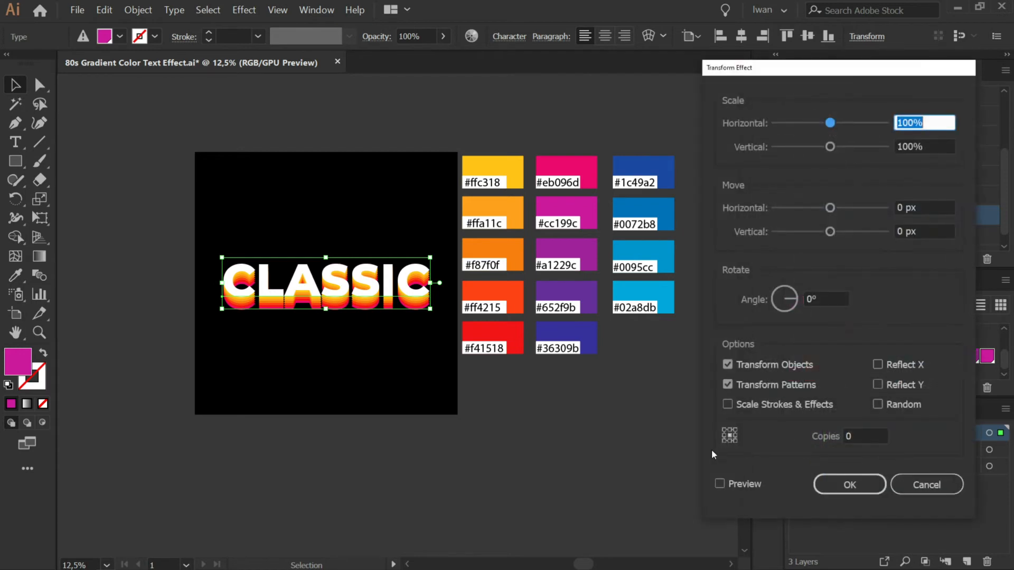
{"action": "left_click", "coordinate": [719, 483]}
{"action": "double_click", "coordinate": [905, 231]}
{"action": "type", "text": "150"}
{"action": "key", "text": "super"}
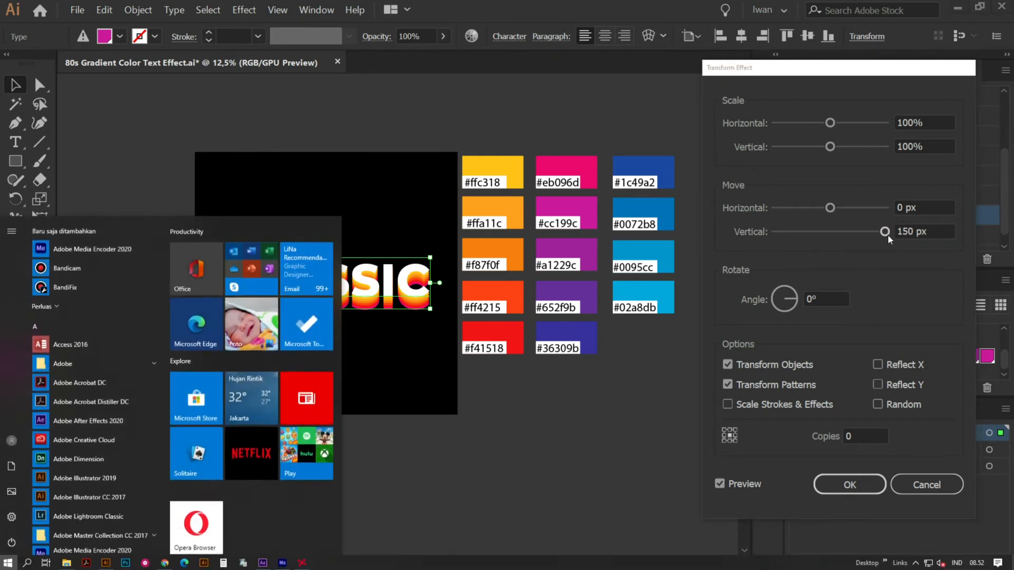
{"action": "left_click", "coordinate": [913, 232]}
{"action": "left_click_drag", "start_coordinate": [913, 232], "coordinate": [892, 238]}
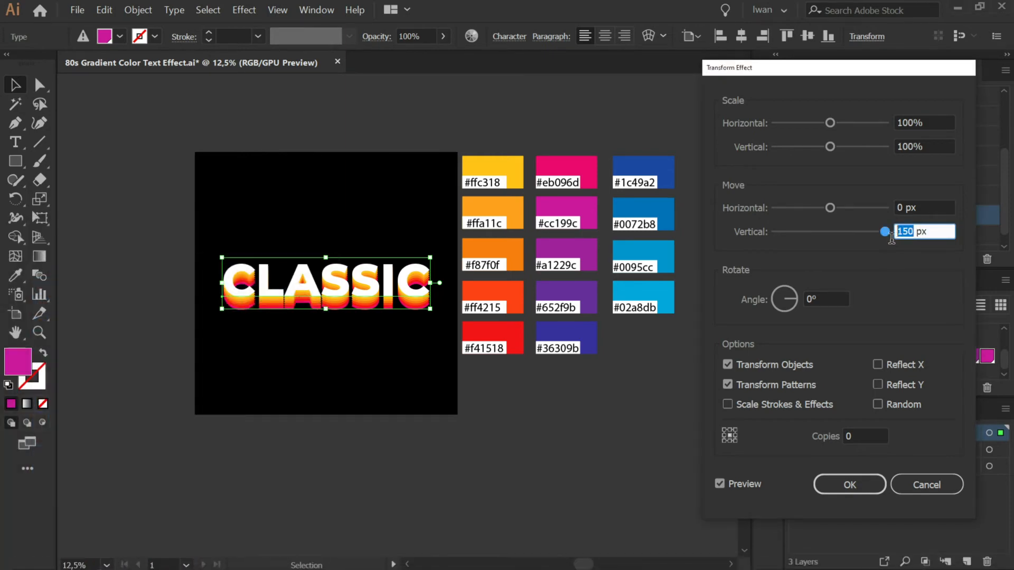
{"action": "type", "text": "175"}
{"action": "left_click_drag", "start_coordinate": [804, 73], "coordinate": [595, 98]}
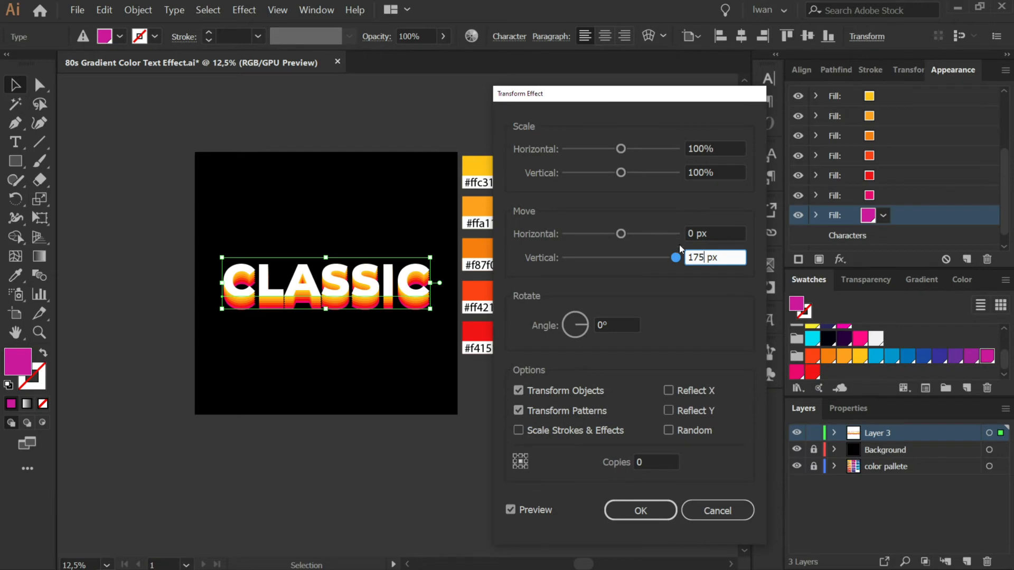
Try vertical moves of 200, 150 and 225 px on the magenta fill, then 200 px again, comparing them in the preview.
{"action": "left_click_drag", "start_coordinate": [705, 258], "coordinate": [670, 264]}
{"action": "type", "text": "200"}
{"action": "left_click_drag", "start_coordinate": [704, 258], "coordinate": [678, 264]}
{"action": "type", "text": "125"}
{"action": "key", "text": "BackSpace"}
{"action": "key", "text": "BackSpace"}
{"action": "type", "text": "50"}
{"action": "left_click", "coordinate": [676, 257]}
{"action": "type", "text": "225"}
{"action": "left_click", "coordinate": [658, 462]}
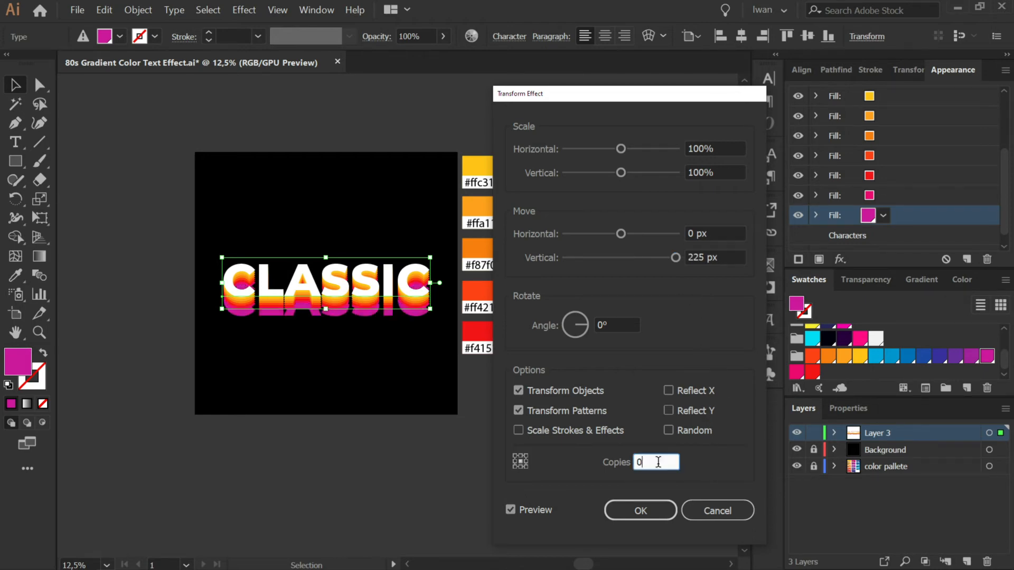
{"action": "double_click", "coordinate": [695, 257]}
{"action": "type", "text": "200"}
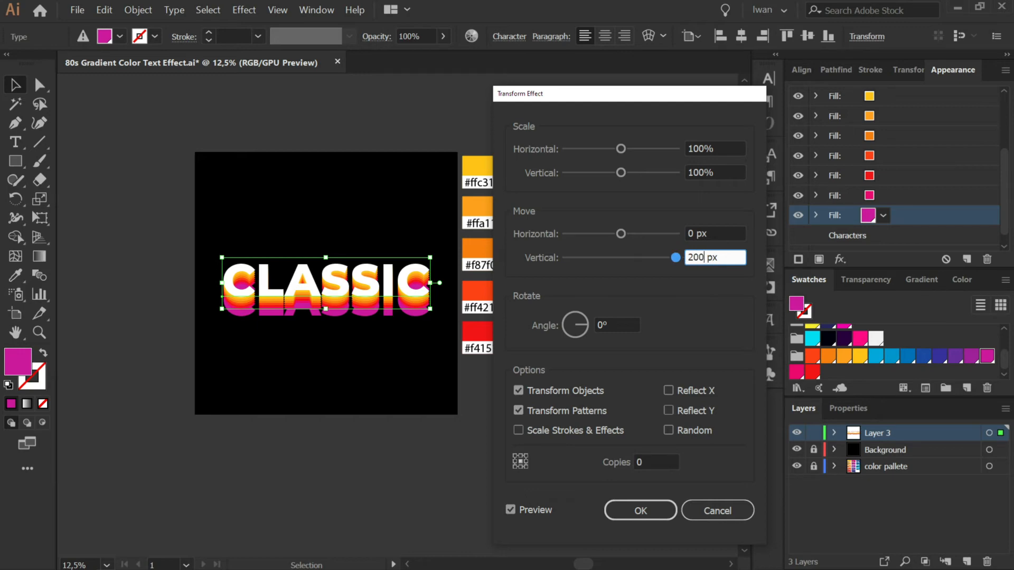
{"action": "left_click", "coordinate": [642, 463]}
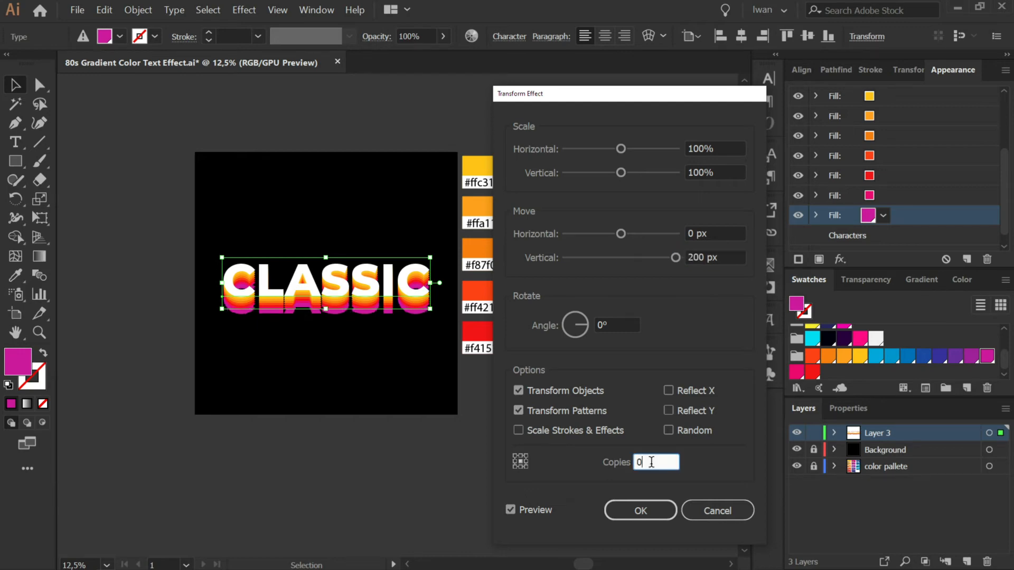
Set the magenta fill's vertical move to 175 px and apply the Transform effect.
{"action": "double_click", "coordinate": [696, 257]}
{"action": "type", "text": "175"}
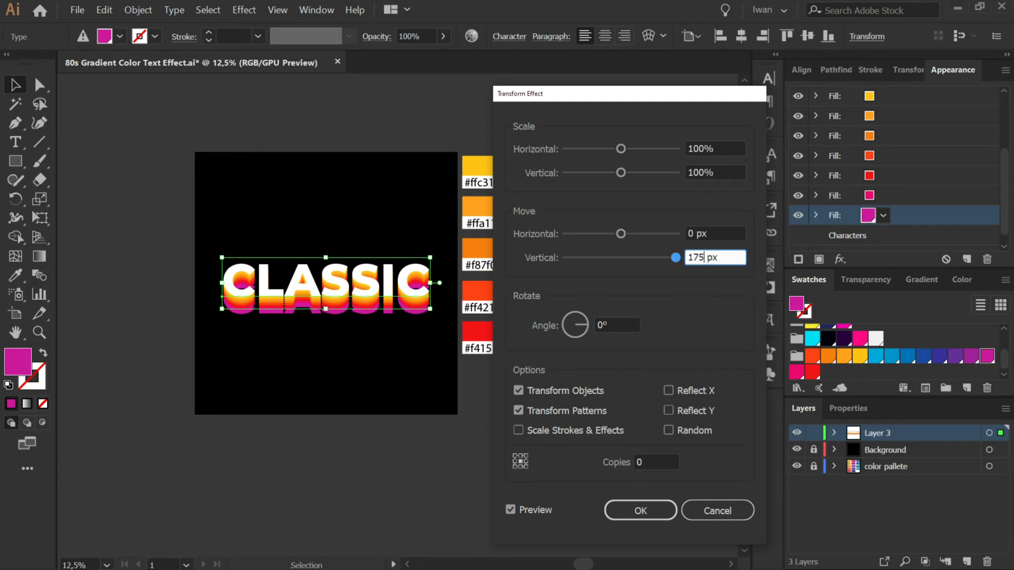
{"action": "left_click", "coordinate": [655, 462]}
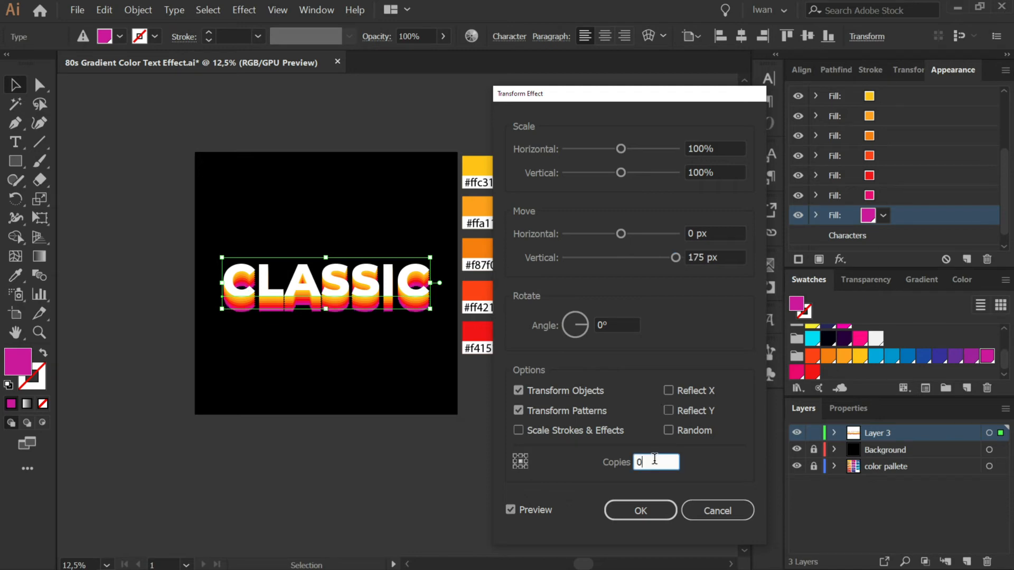
{"action": "left_click", "coordinate": [642, 513]}
Add a new fill beneath the magenta fill and color it purple with the #a1229c swatch.
{"action": "left_click", "coordinate": [877, 236]}
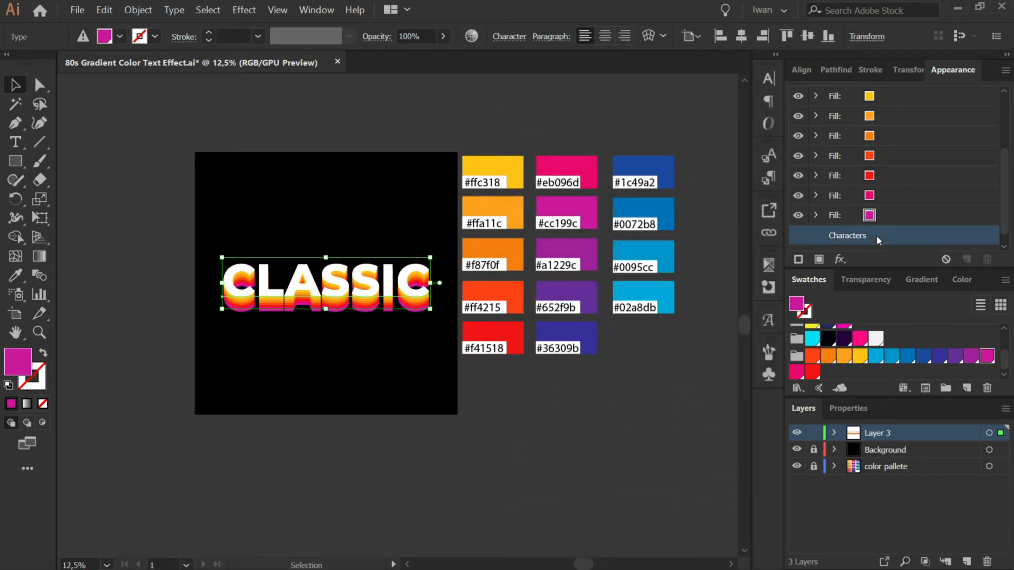
{"action": "left_click", "coordinate": [819, 259]}
{"action": "scroll", "coordinate": [877, 230], "scroll_direction": "down", "scroll_amount": 2}
{"action": "left_click", "coordinate": [883, 202]}
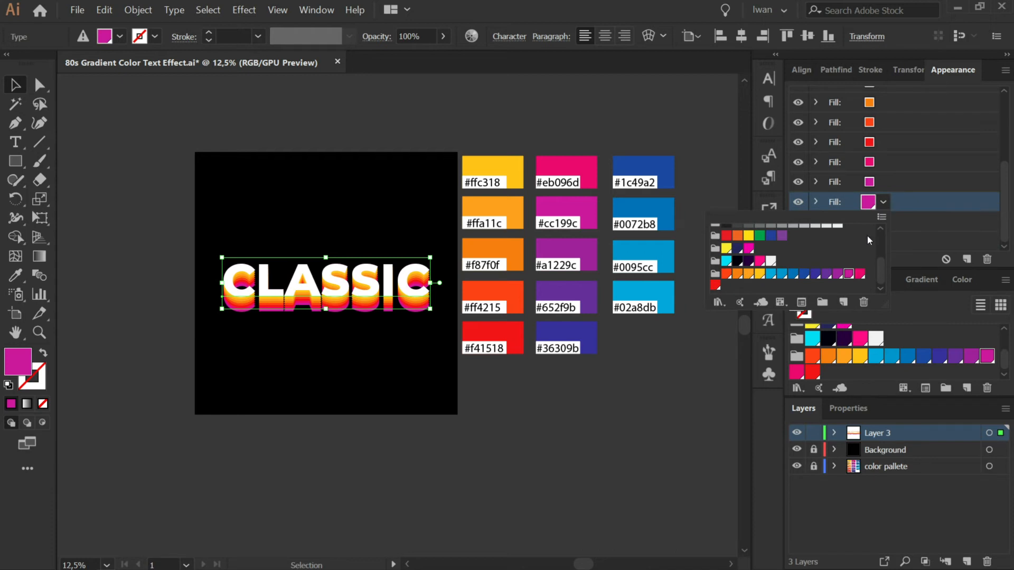
{"action": "left_click", "coordinate": [837, 273]}
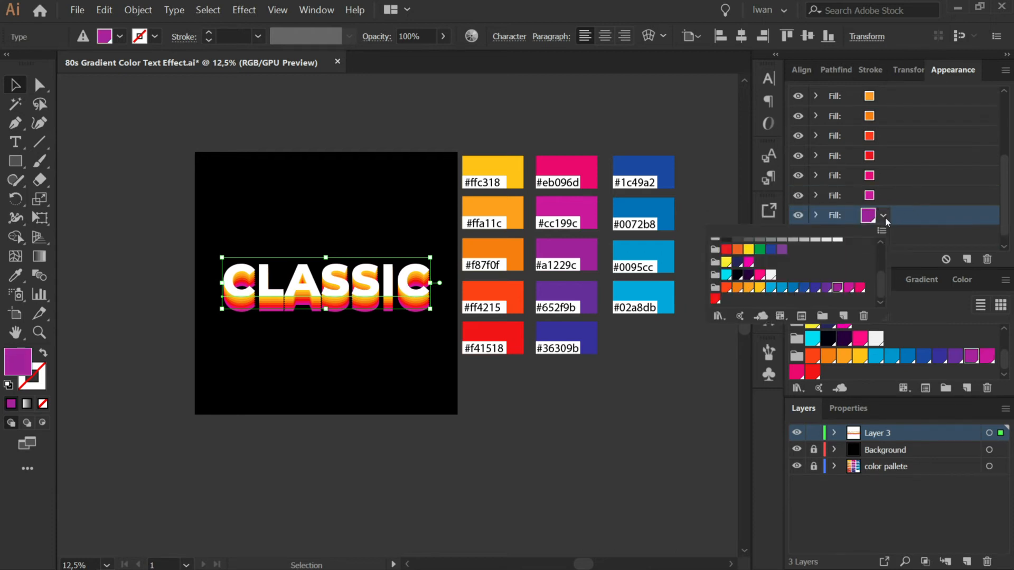
Apply a Transform effect with a vertical move of 200 px to the purple #a1229c fill, with the preview turned on.
{"action": "left_click", "coordinate": [840, 260]}
{"action": "mouse_move", "coordinate": [882, 323]}
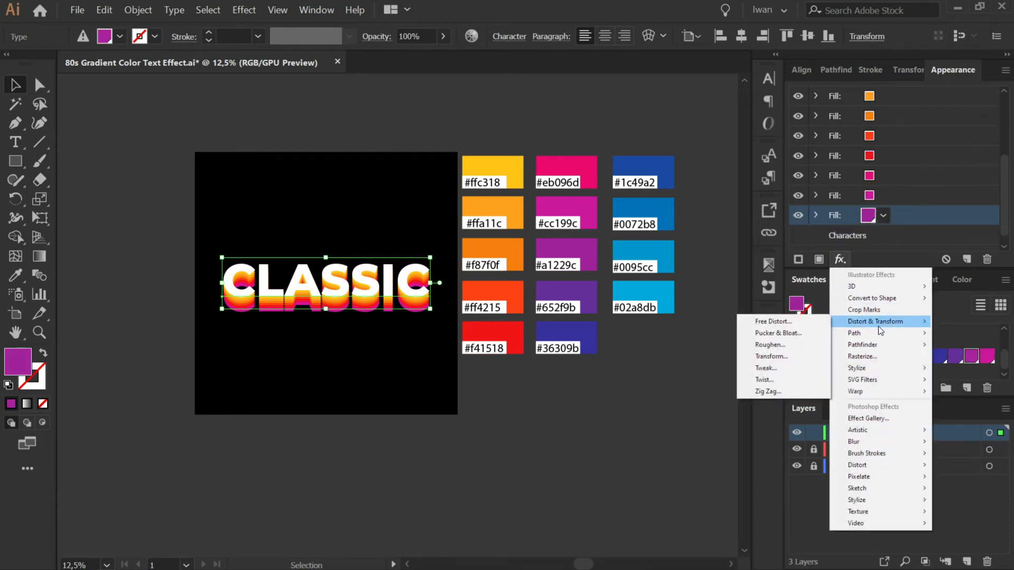
{"action": "left_click", "coordinate": [786, 356]}
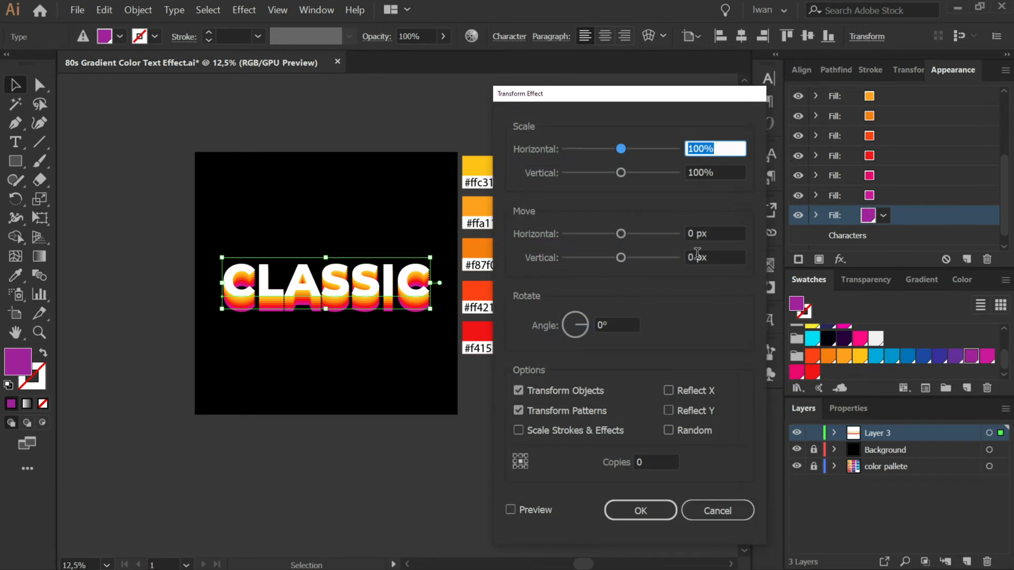
{"action": "left_click_drag", "start_coordinate": [697, 257], "coordinate": [673, 265]}
{"action": "type", "text": "200"}
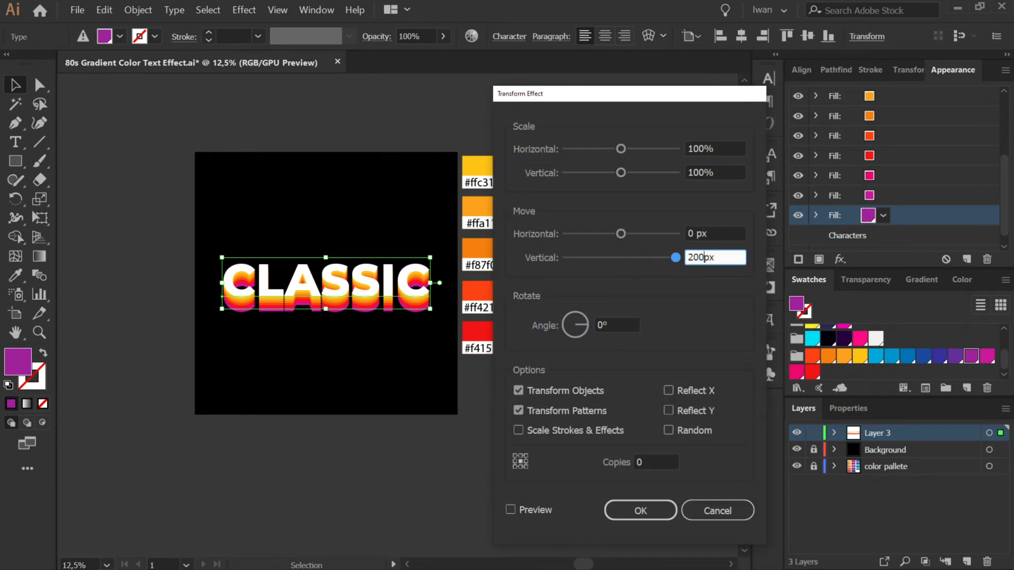
{"action": "left_click", "coordinate": [509, 510]}
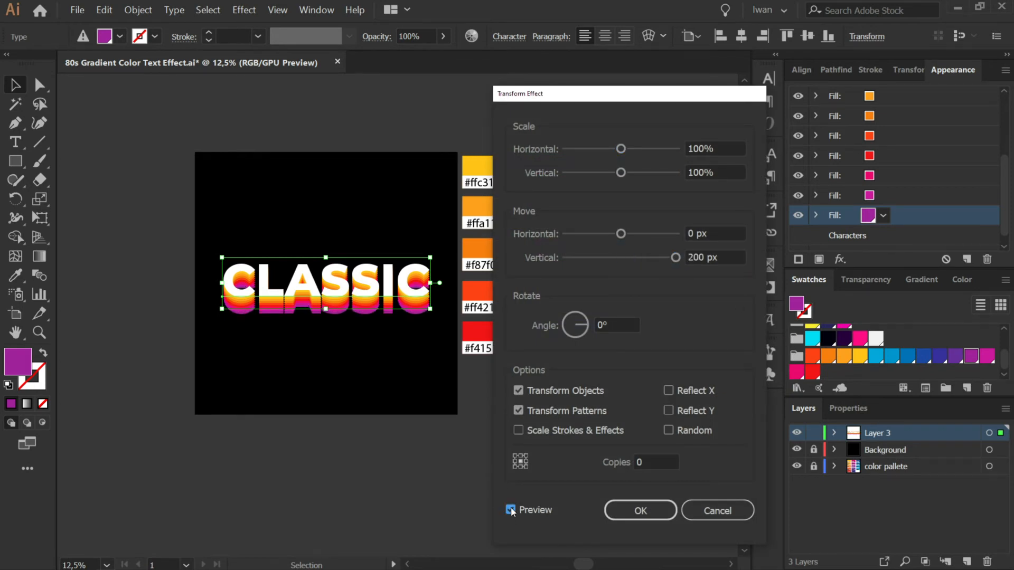
{"action": "left_click", "coordinate": [632, 509]}
Add a new fill beneath the purple fill and color it violet with the #652f9b swatch.
{"action": "left_click", "coordinate": [871, 224]}
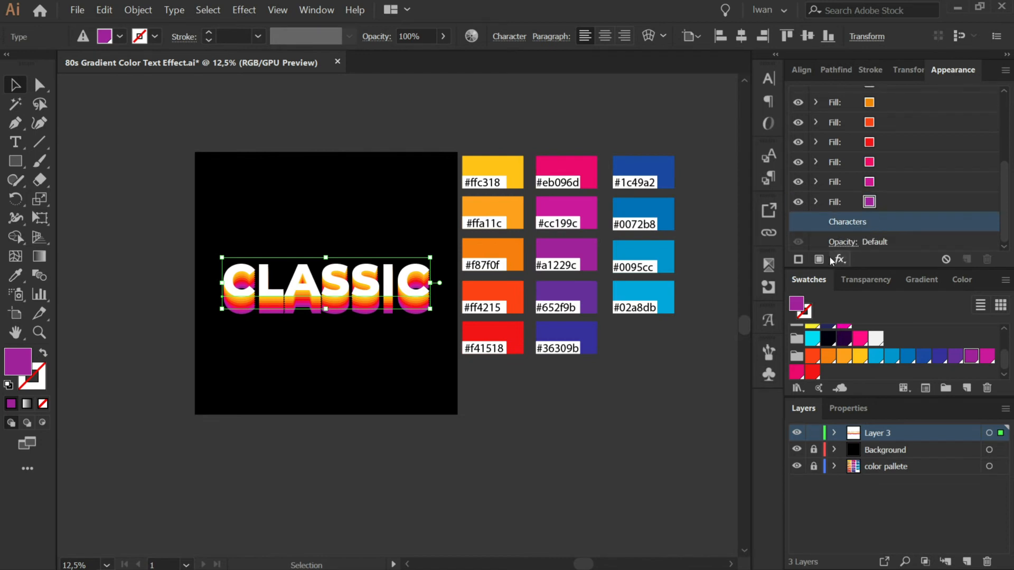
{"action": "left_click", "coordinate": [820, 259]}
{"action": "left_click", "coordinate": [885, 235]}
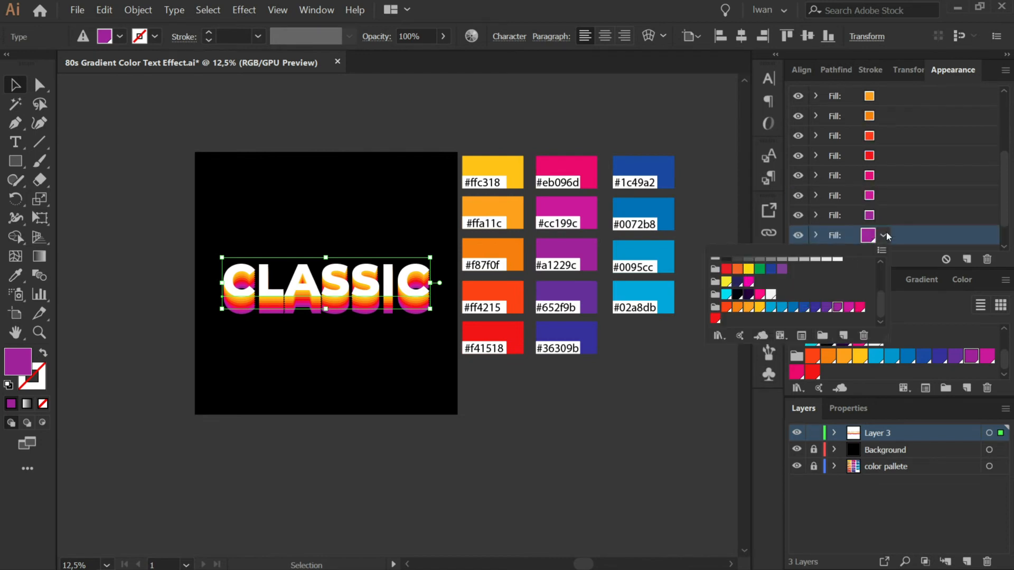
{"action": "left_click", "coordinate": [827, 307]}
Apply a Transform effect with a vertical move of 225 px to the violet #652f9b fill, with the preview turned on.
{"action": "left_click", "coordinate": [840, 260]}
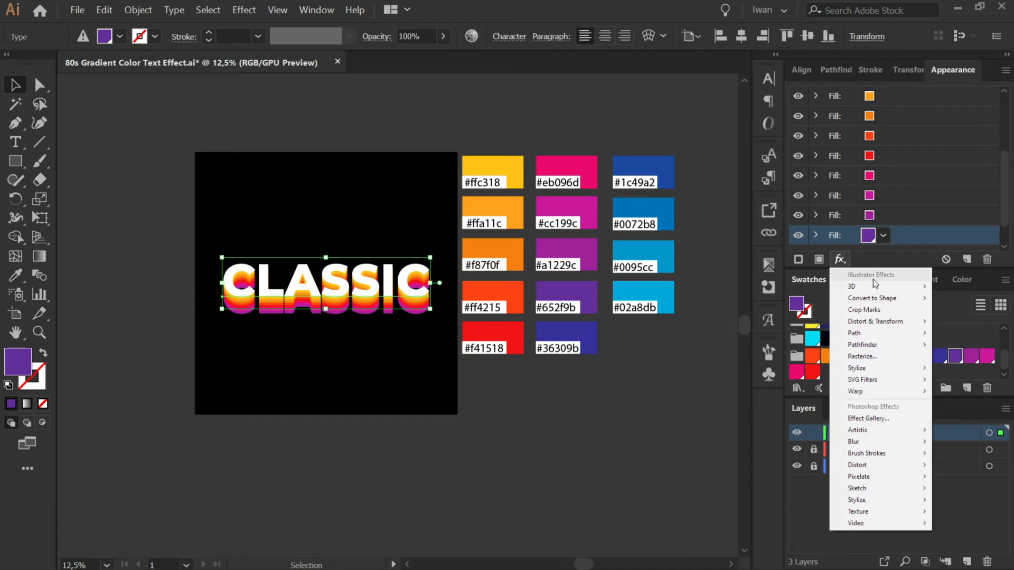
{"action": "mouse_move", "coordinate": [876, 321]}
{"action": "left_click", "coordinate": [792, 357]}
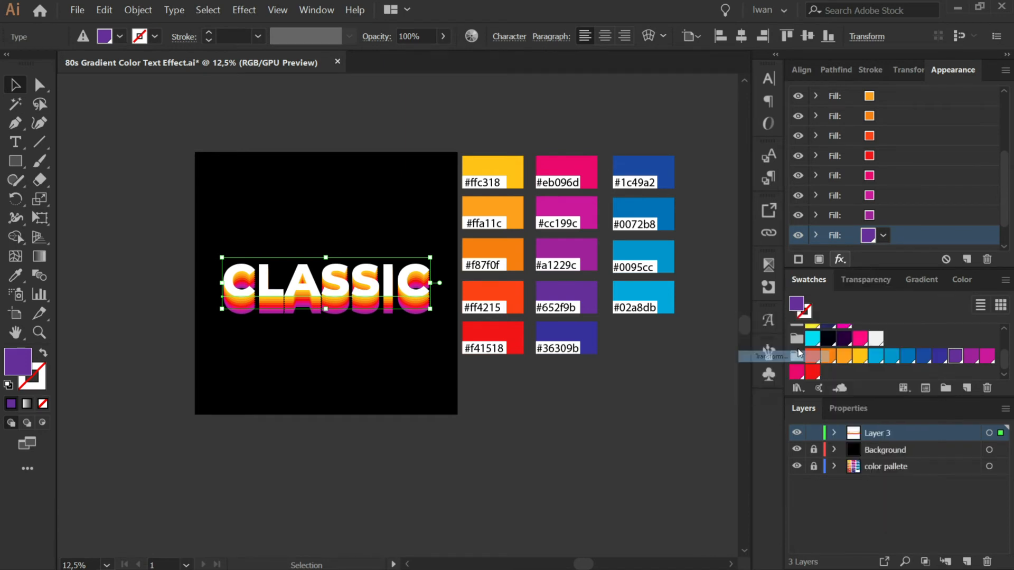
{"action": "left_click", "coordinate": [699, 256]}
{"action": "type", "text": "225px"}
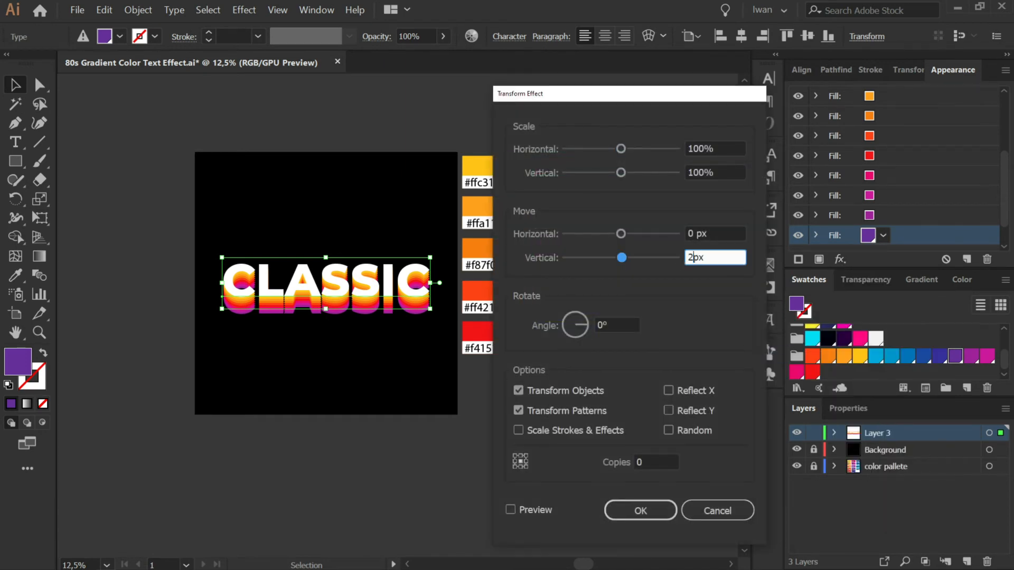
{"action": "left_click", "coordinate": [507, 509]}
{"action": "left_click", "coordinate": [637, 512]}
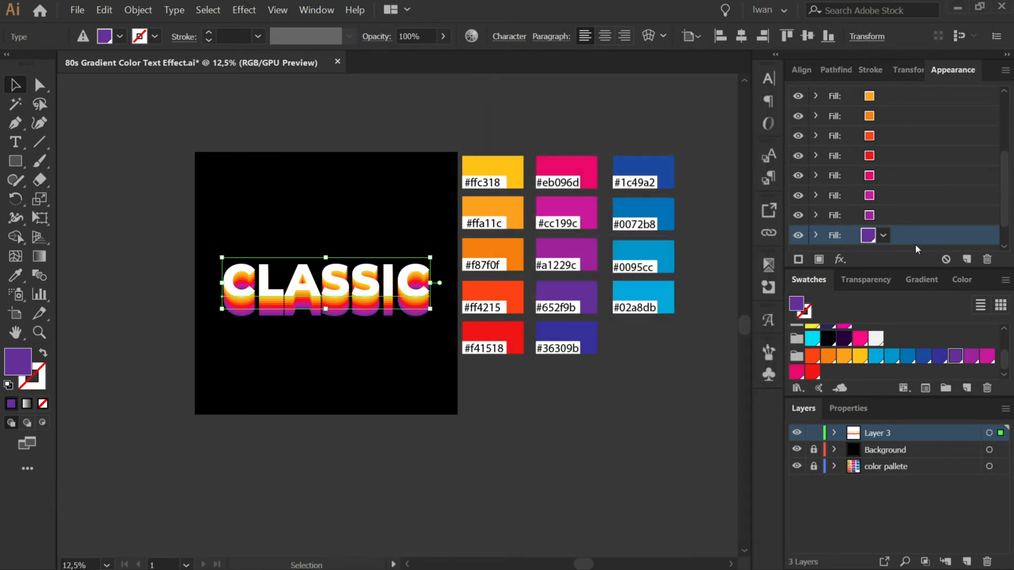
Add a new fill, place it beneath the violet fill and color it indigo with the #36309b swatch.
{"action": "scroll", "coordinate": [887, 240], "scroll_direction": "down", "scroll_amount": 2}
{"action": "left_click", "coordinate": [839, 258]}
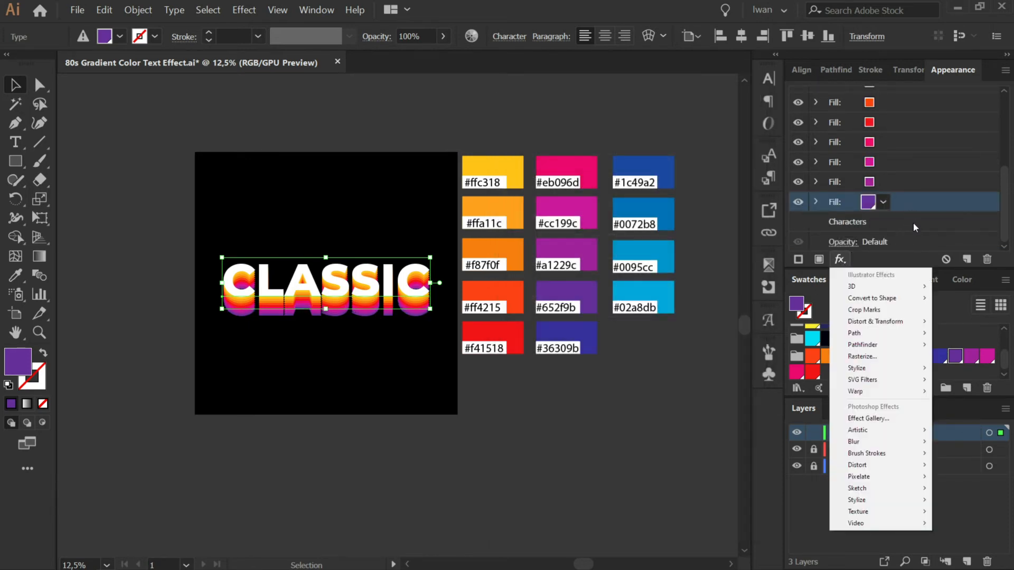
{"action": "left_click", "coordinate": [886, 240]}
{"action": "left_click", "coordinate": [819, 260]}
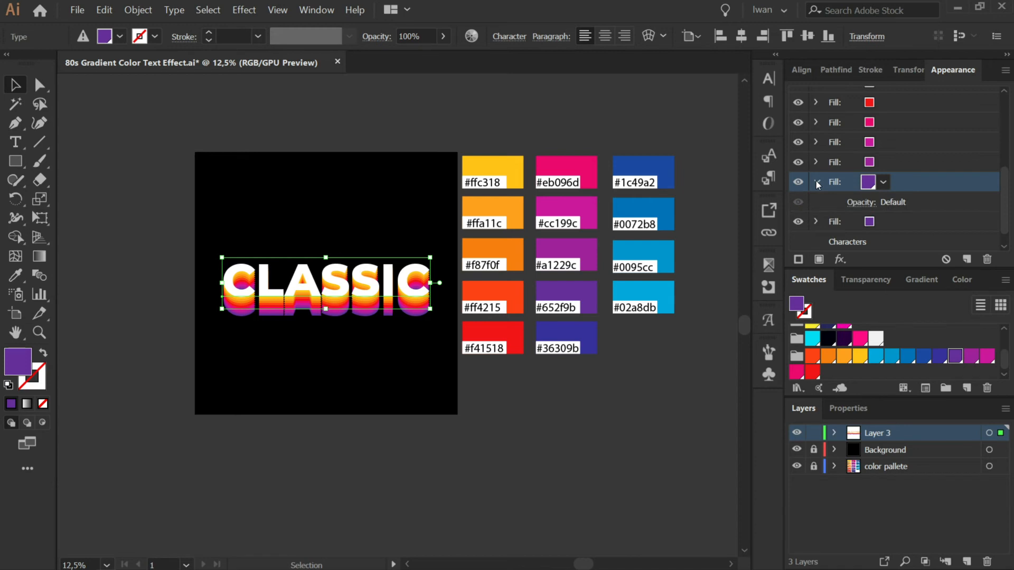
{"action": "left_click_drag", "start_coordinate": [843, 181], "coordinate": [838, 211]}
{"action": "left_click", "coordinate": [870, 215]}
{"action": "left_click", "coordinate": [885, 216]}
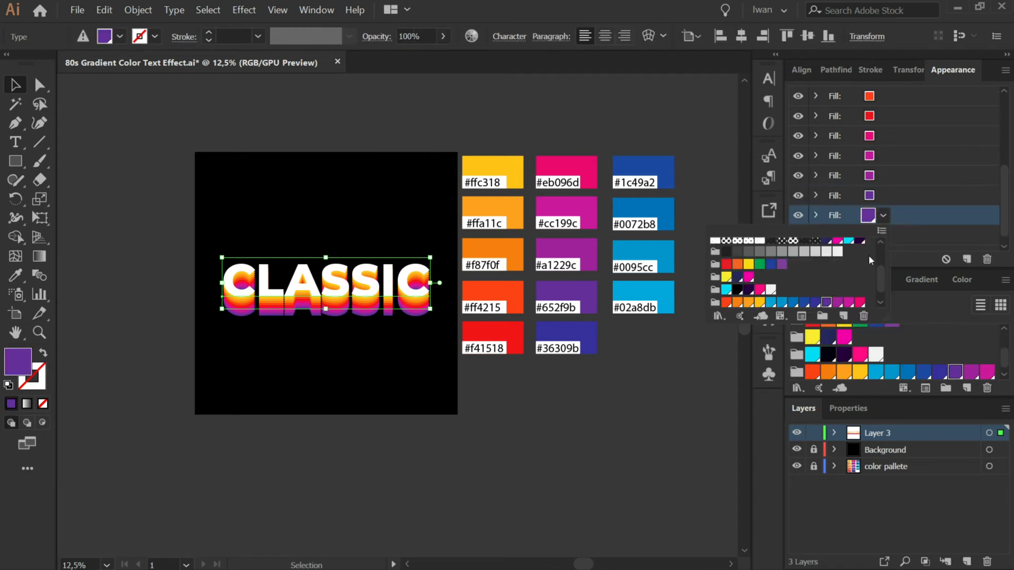
{"action": "left_click", "coordinate": [816, 302]}
Apply a Transform effect with a vertical move of 250 px to the indigo #36309b fill, with the preview turned on.
{"action": "left_click", "coordinate": [840, 260]}
{"action": "left_click", "coordinate": [840, 260]}
{"action": "left_click", "coordinate": [839, 260]}
{"action": "mouse_move", "coordinate": [873, 323]}
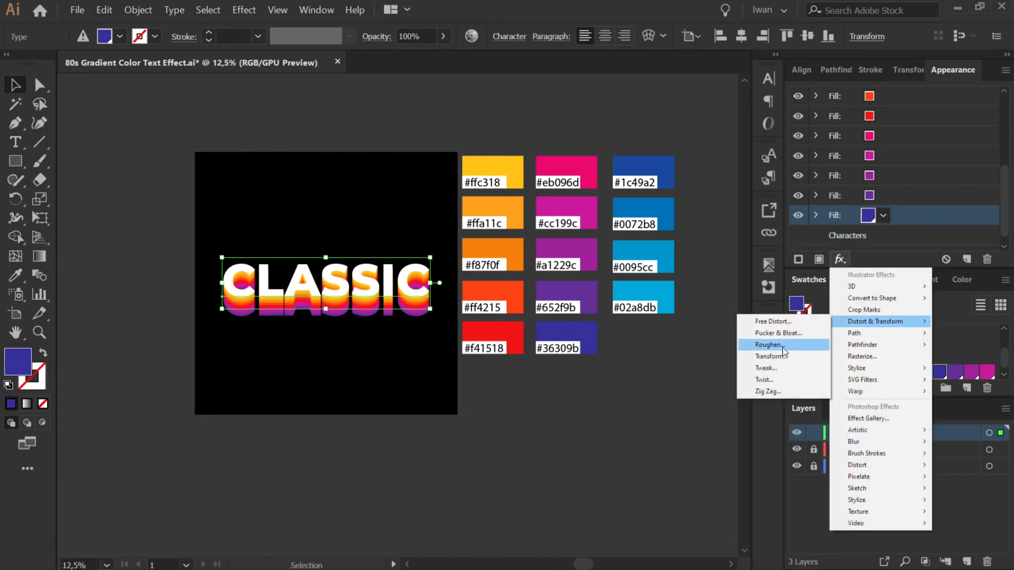
{"action": "left_click", "coordinate": [771, 357]}
{"action": "double_click", "coordinate": [697, 259]}
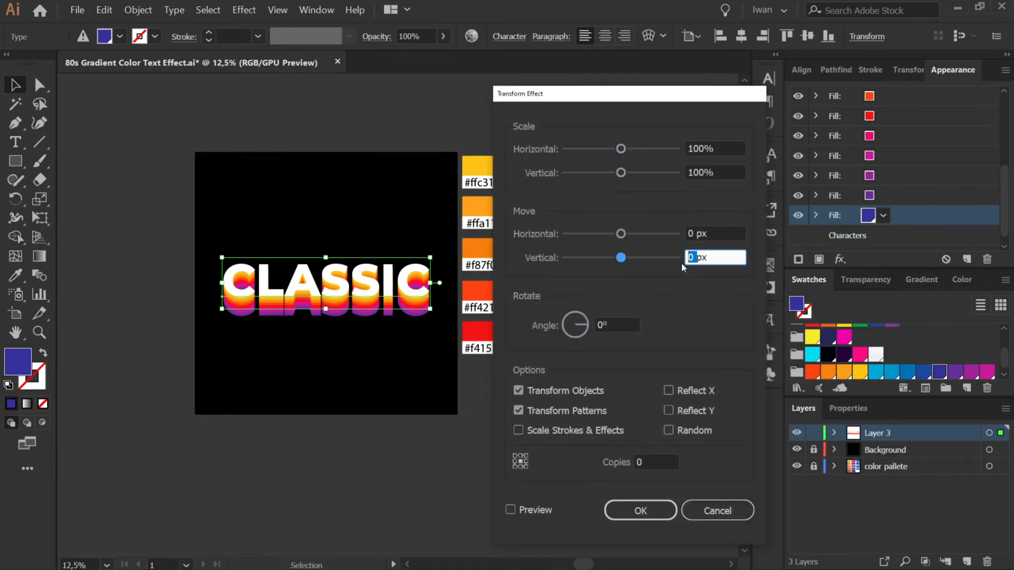
{"action": "type", "text": "250"}
{"action": "left_click", "coordinate": [511, 509]}
{"action": "left_click", "coordinate": [647, 511]}
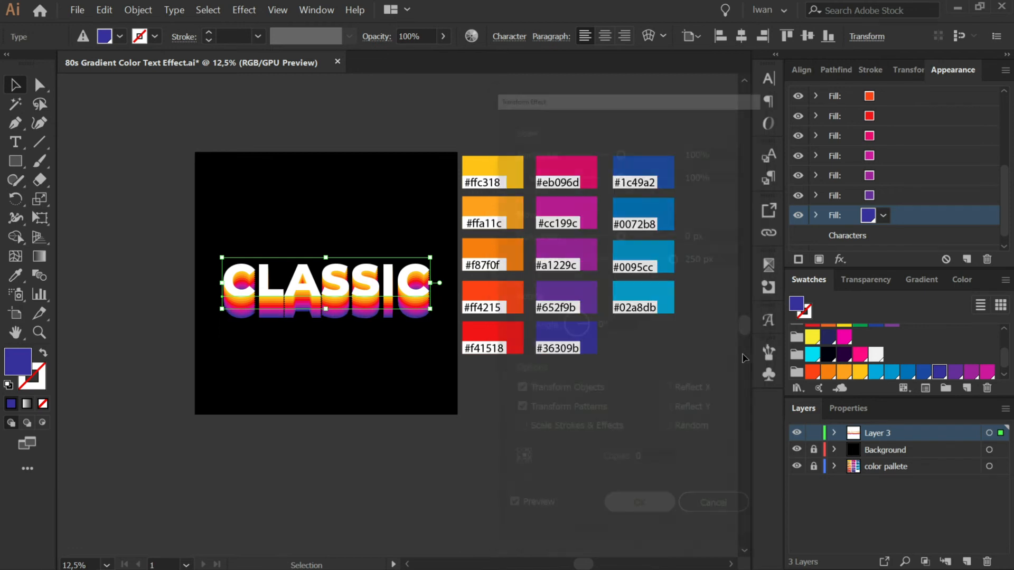
Add a new fill beneath the indigo fill and color it blue with the #1c49a2 swatch.
{"action": "left_click", "coordinate": [884, 239]}
{"action": "left_click", "coordinate": [819, 260]}
{"action": "scroll", "coordinate": [875, 244], "scroll_direction": "down", "scroll_amount": 2}
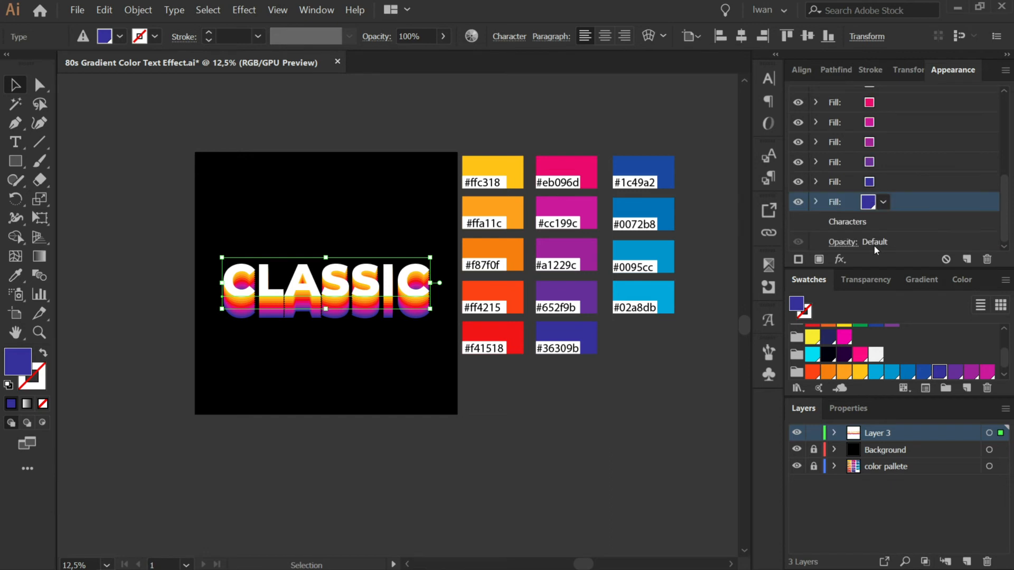
{"action": "left_click", "coordinate": [884, 203]}
{"action": "left_click", "coordinate": [815, 293]}
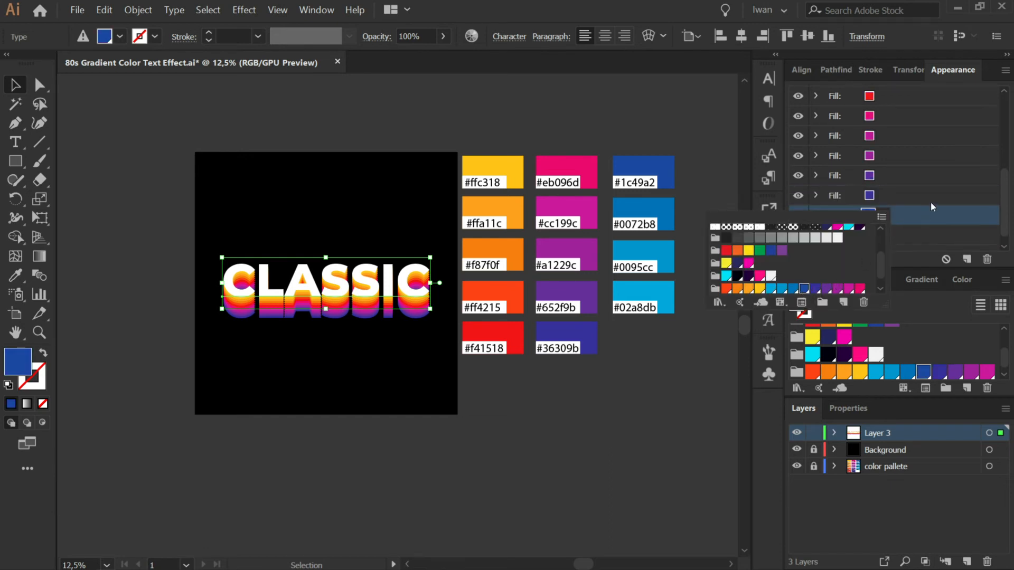
Apply a Transform effect with a vertical move of 275 px to the blue #1c49a2 fill, with the preview turned on.
{"action": "left_click", "coordinate": [840, 260]}
{"action": "mouse_move", "coordinate": [877, 321]}
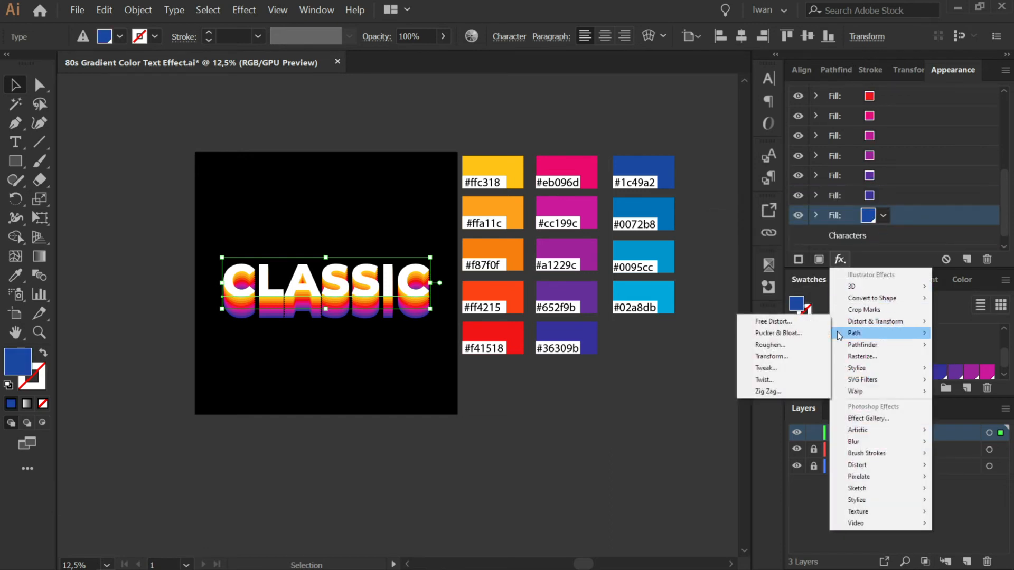
{"action": "left_click", "coordinate": [789, 354]}
{"action": "left_click_drag", "start_coordinate": [705, 257], "coordinate": [689, 258]}
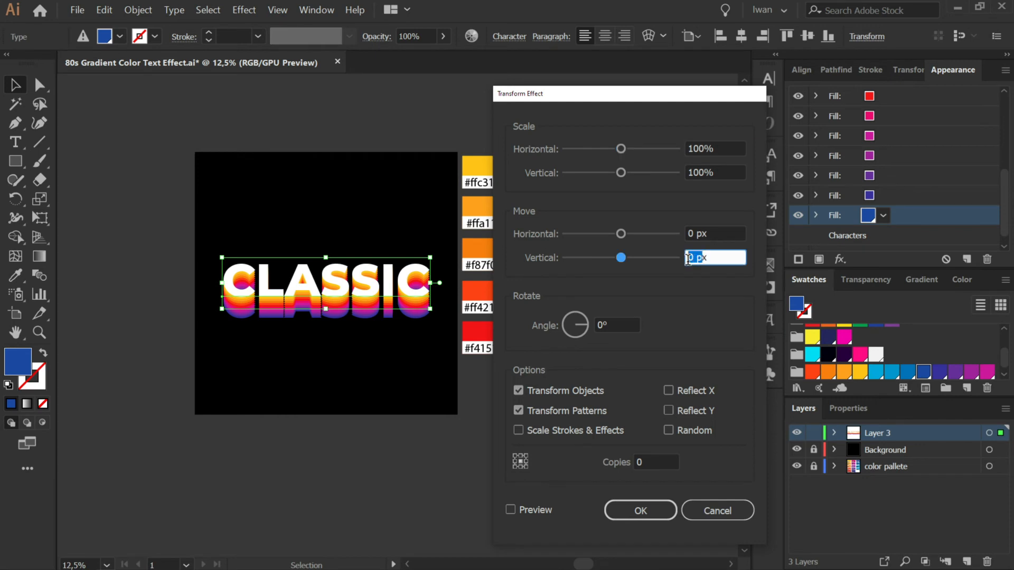
{"action": "left_click", "coordinate": [694, 258]}
{"action": "type", "text": "250"}
{"action": "left_click", "coordinate": [510, 510]}
{"action": "double_click", "coordinate": [697, 258]}
{"action": "type", "text": "275"}
{"action": "left_click", "coordinate": [655, 462]}
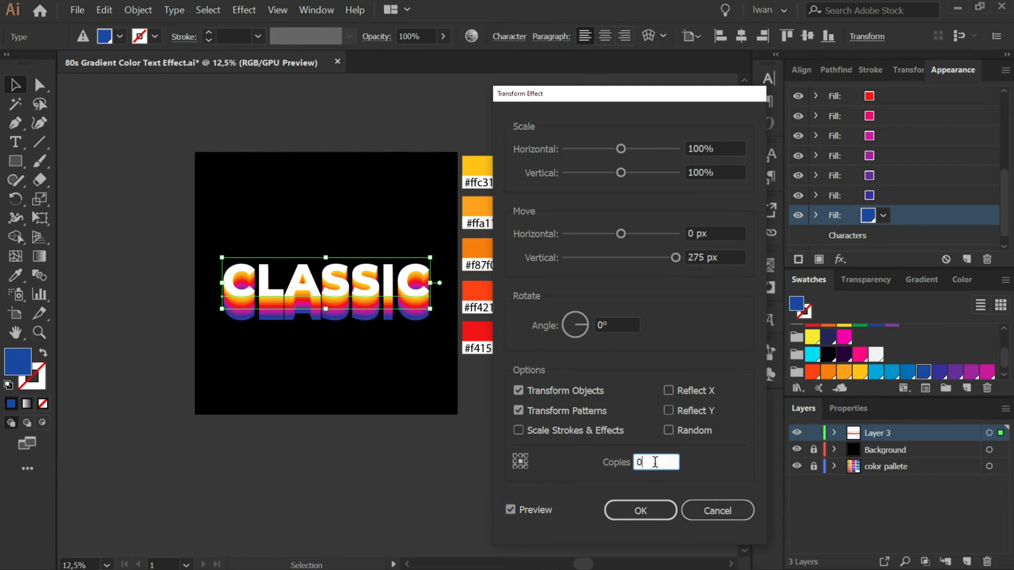
{"action": "left_click", "coordinate": [654, 515]}
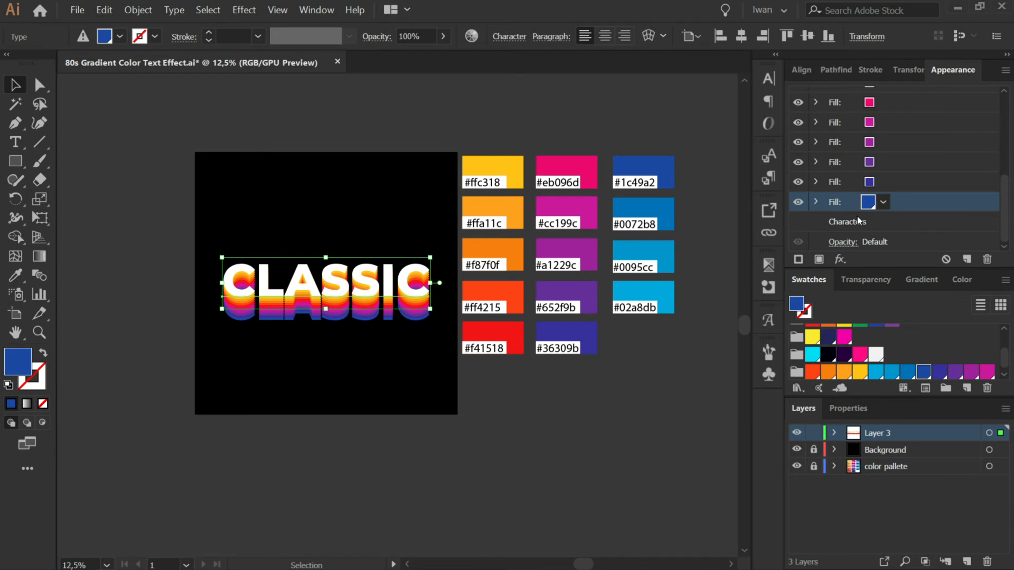
Add a new fill beneath the #1c49a2 fill and color it blue with the #0072b8 swatch.
{"action": "left_click", "coordinate": [820, 260]}
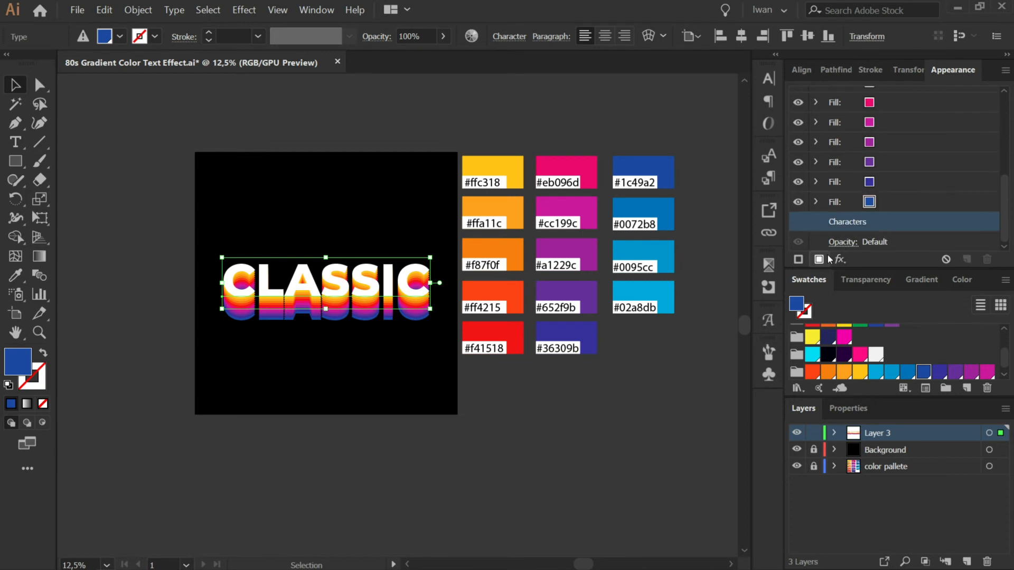
{"action": "left_click", "coordinate": [883, 236]}
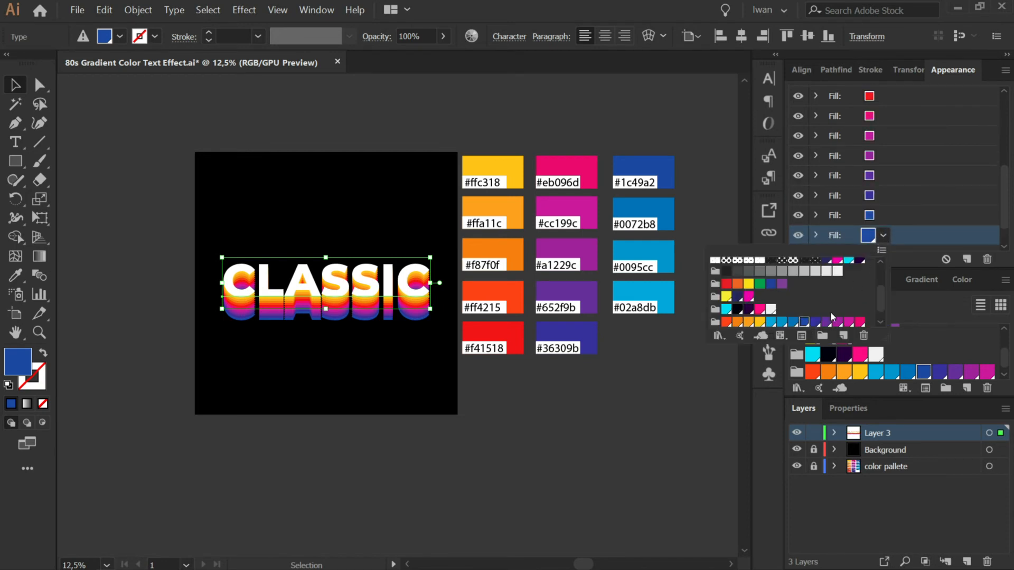
{"action": "left_click", "coordinate": [794, 322]}
{"action": "left_click", "coordinate": [915, 226]}
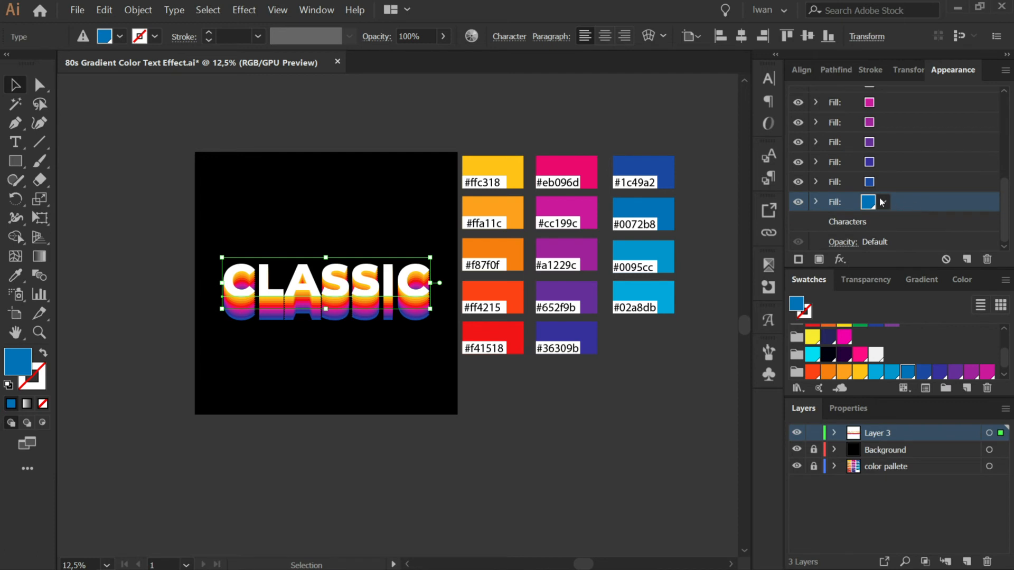
Apply a Transform effect with a vertical move of 300 px to the blue #0072b8 fill, with the preview turned on.
{"action": "left_click", "coordinate": [840, 259]}
{"action": "mouse_move", "coordinate": [877, 321]}
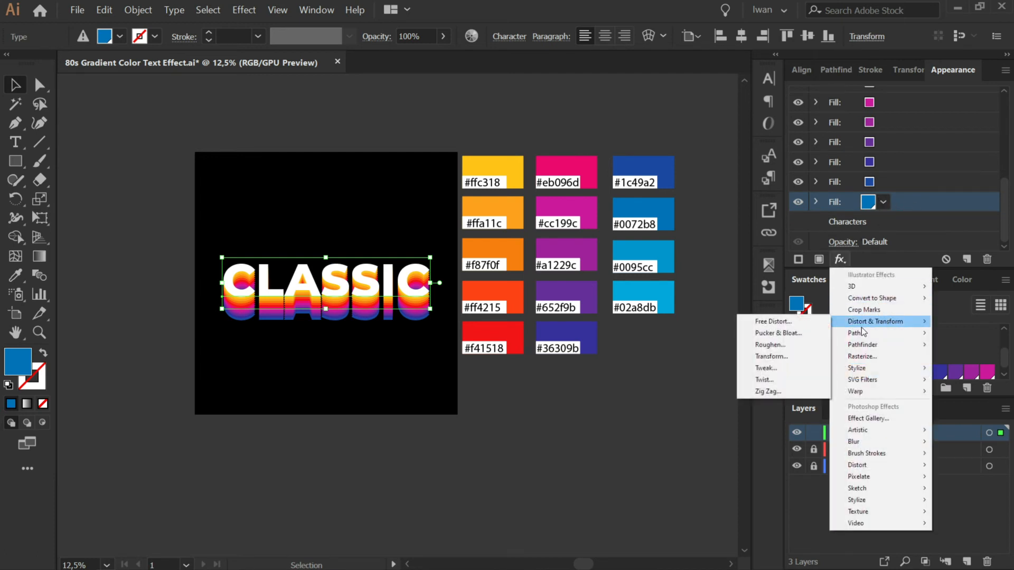
{"action": "left_click", "coordinate": [794, 357]}
{"action": "double_click", "coordinate": [696, 258]}
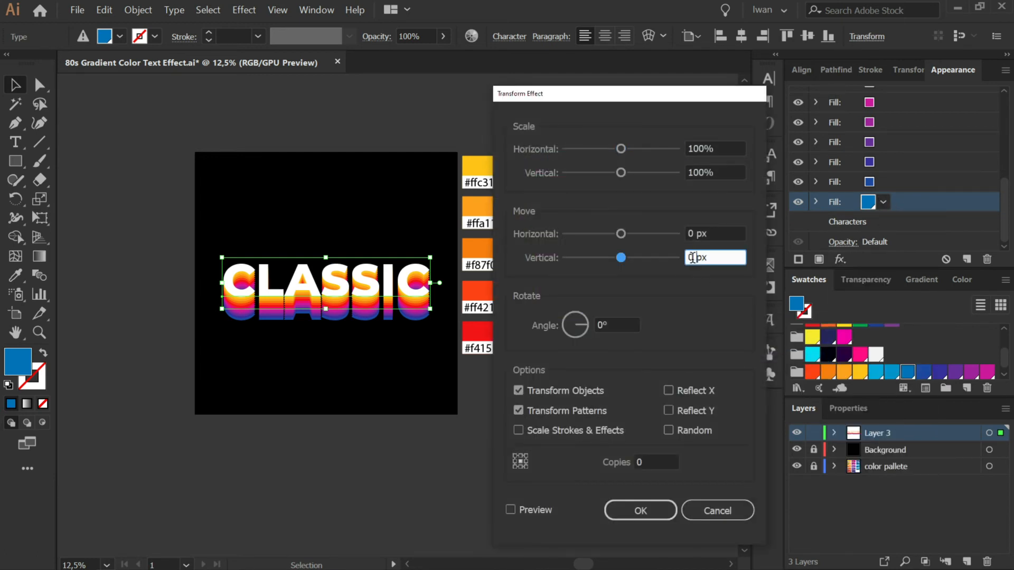
{"action": "type", "text": "300"}
{"action": "left_click", "coordinate": [655, 460]}
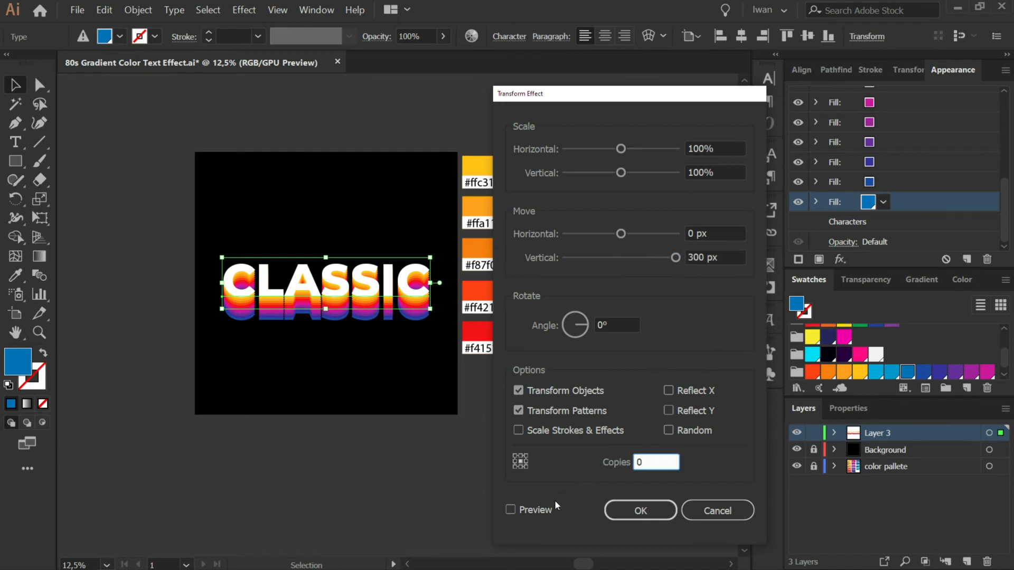
{"action": "left_click", "coordinate": [510, 509]}
{"action": "left_click", "coordinate": [626, 512]}
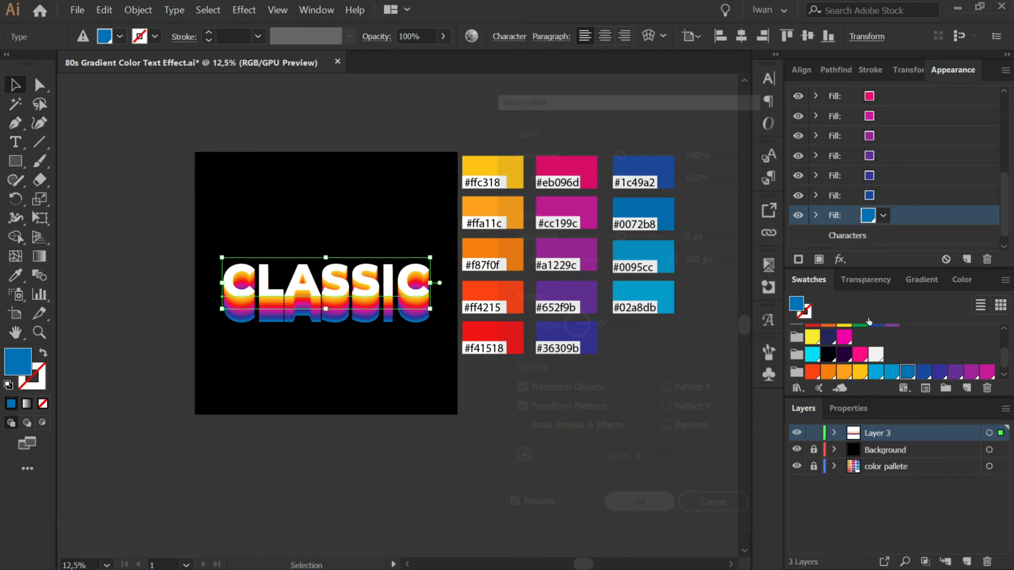
Add another fill and color the lowest fill light blue with the #0095cc swatch.
{"action": "left_click", "coordinate": [819, 259]}
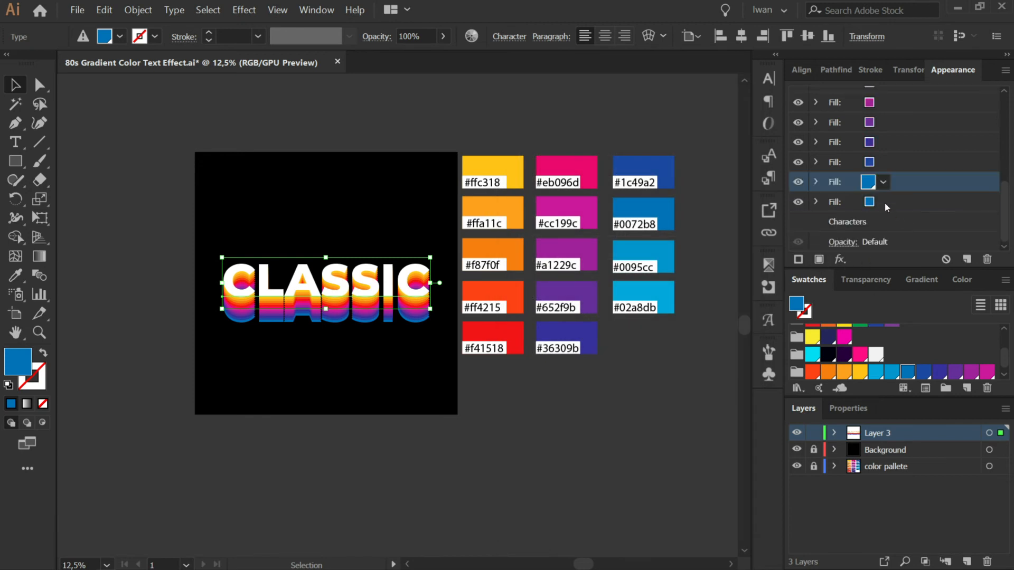
{"action": "left_click", "coordinate": [883, 202]}
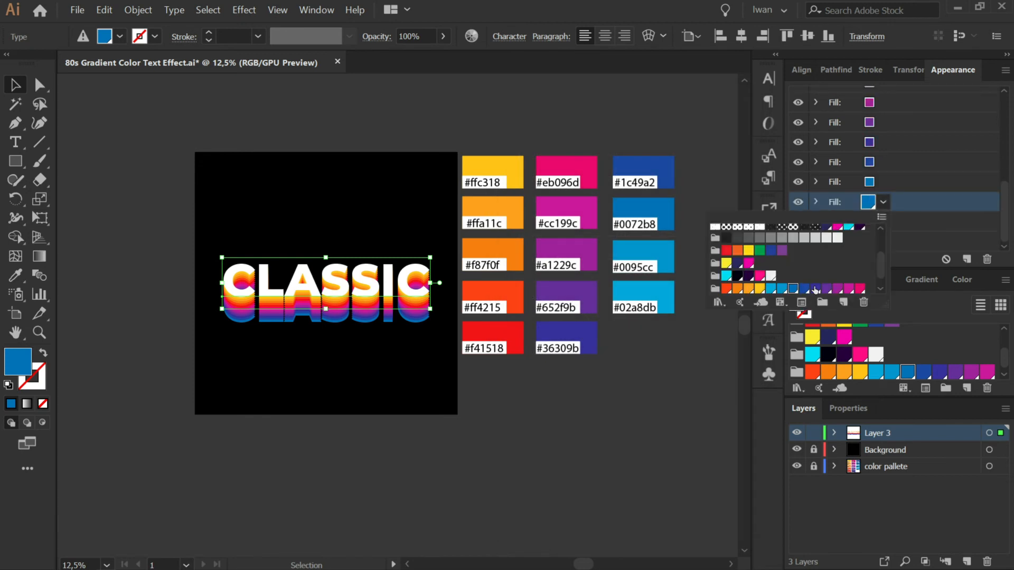
{"action": "left_click", "coordinate": [925, 199]}
{"action": "left_click", "coordinate": [840, 259]}
{"action": "mouse_move", "coordinate": [878, 322]}
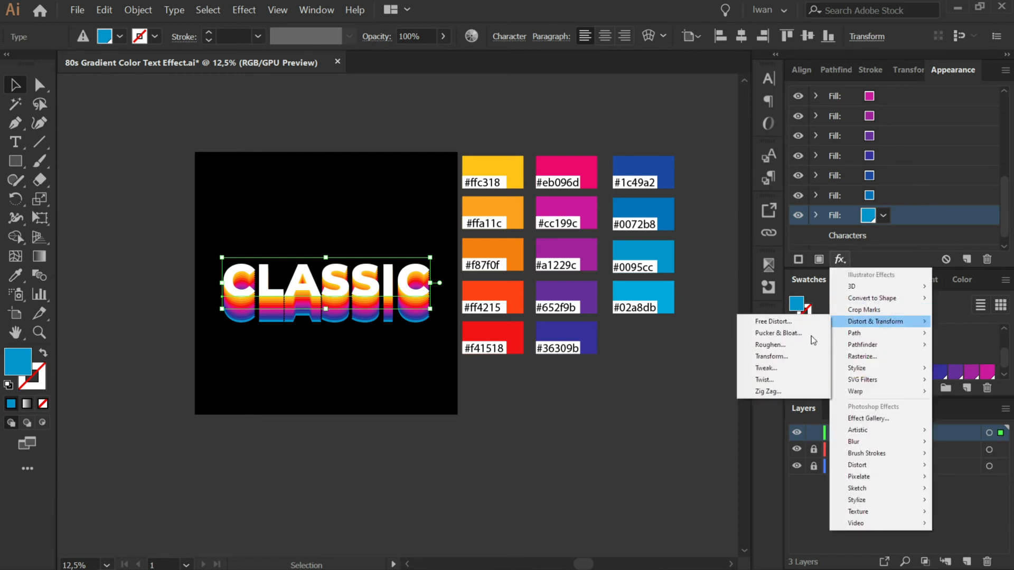
{"action": "left_click", "coordinate": [782, 357]}
{"action": "left_click", "coordinate": [661, 322]}
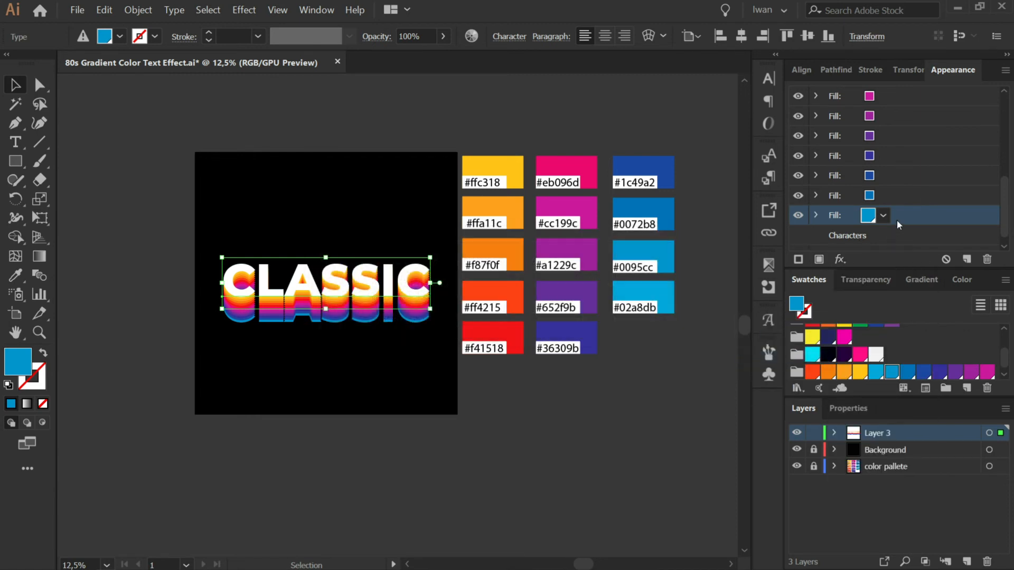
Swap the order of the two lowest fills and color the upper one with the #0072b8 swatch.
{"action": "left_click", "coordinate": [895, 195]}
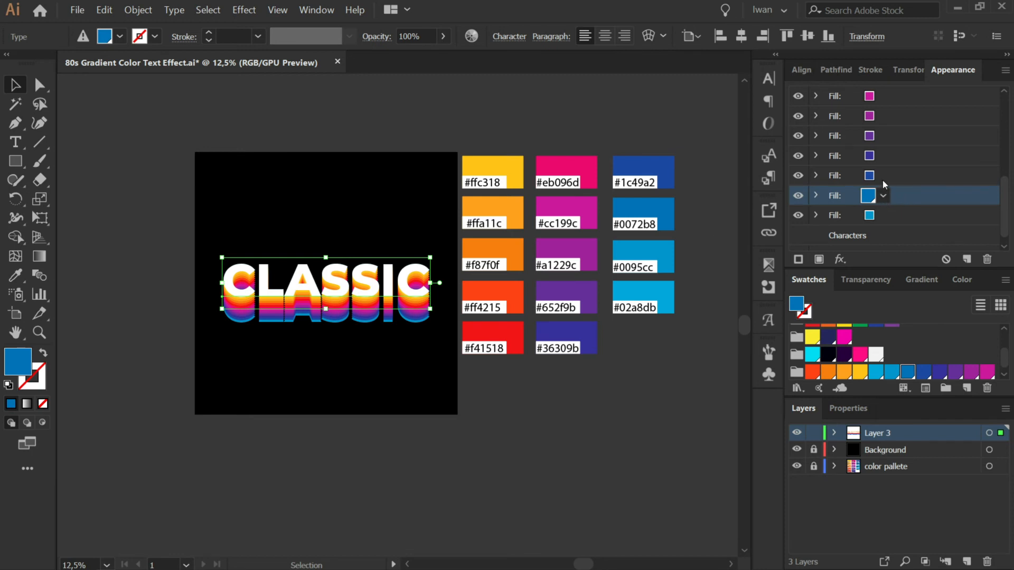
{"action": "left_click", "coordinate": [881, 218]}
{"action": "left_click_drag", "start_coordinate": [902, 193], "coordinate": [897, 222]}
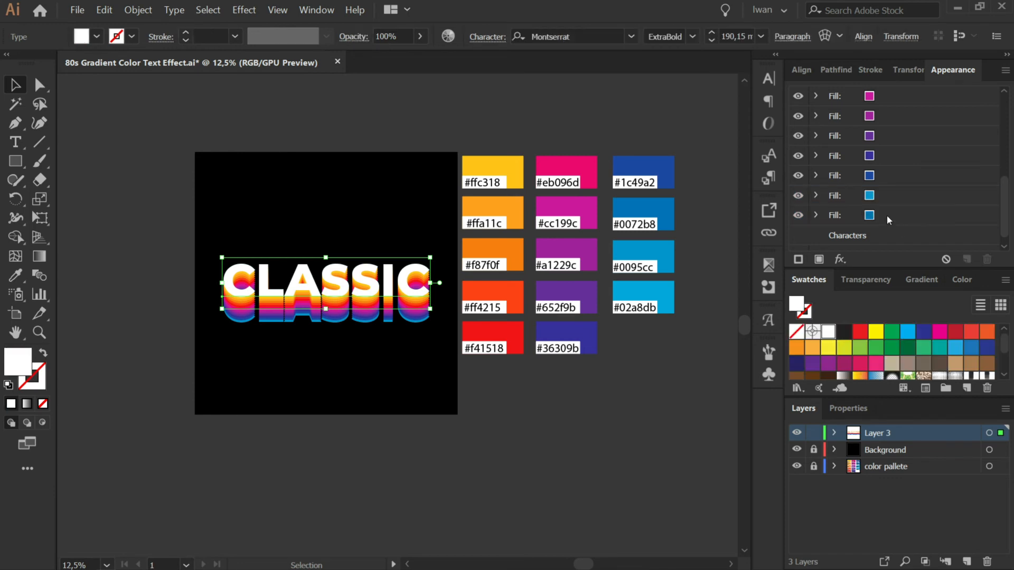
{"action": "left_click", "coordinate": [886, 197]}
{"action": "left_click", "coordinate": [883, 195]}
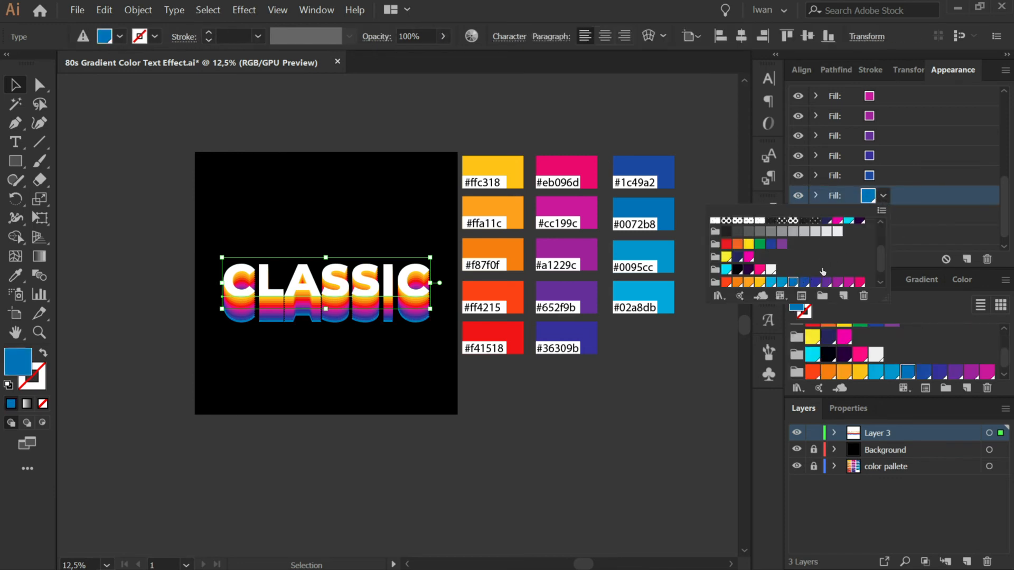
{"action": "left_click", "coordinate": [934, 201]}
Color the lowest fill of the text light blue with the #0095cc swatch.
{"action": "left_click", "coordinate": [883, 218]}
{"action": "left_click", "coordinate": [884, 219]}
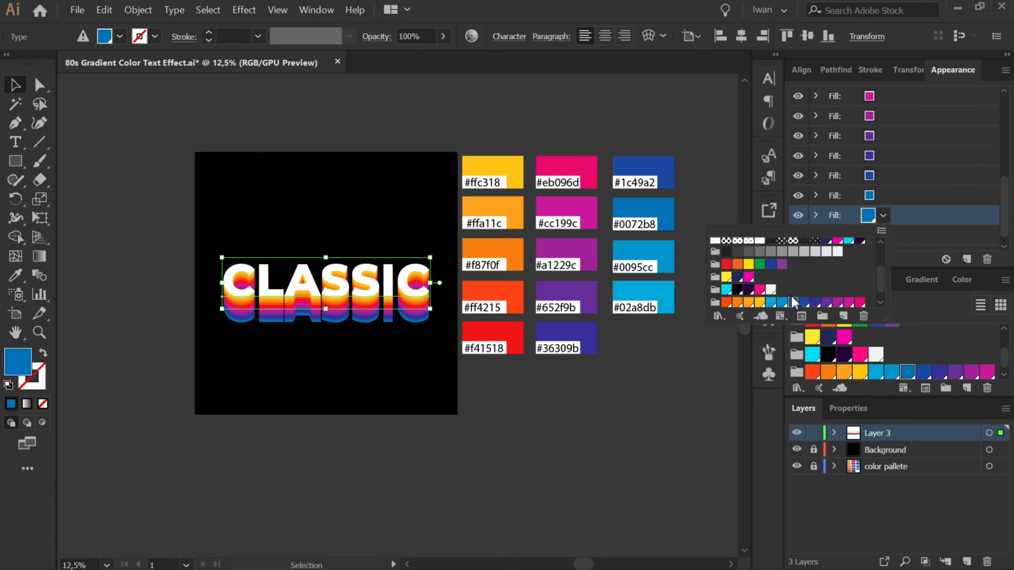
{"action": "left_click", "coordinate": [783, 302]}
{"action": "left_click", "coordinate": [940, 213]}
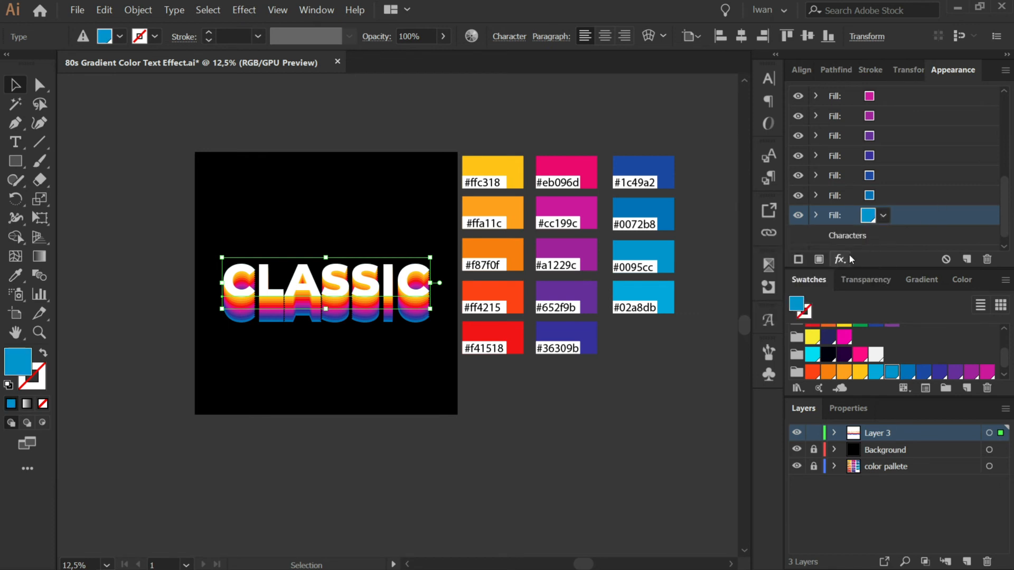
Apply a Transform effect with a vertical move of 325 px to the light blue #0095cc fill, with the preview turned on.
{"action": "left_click", "coordinate": [840, 259]}
{"action": "mouse_move", "coordinate": [888, 325]}
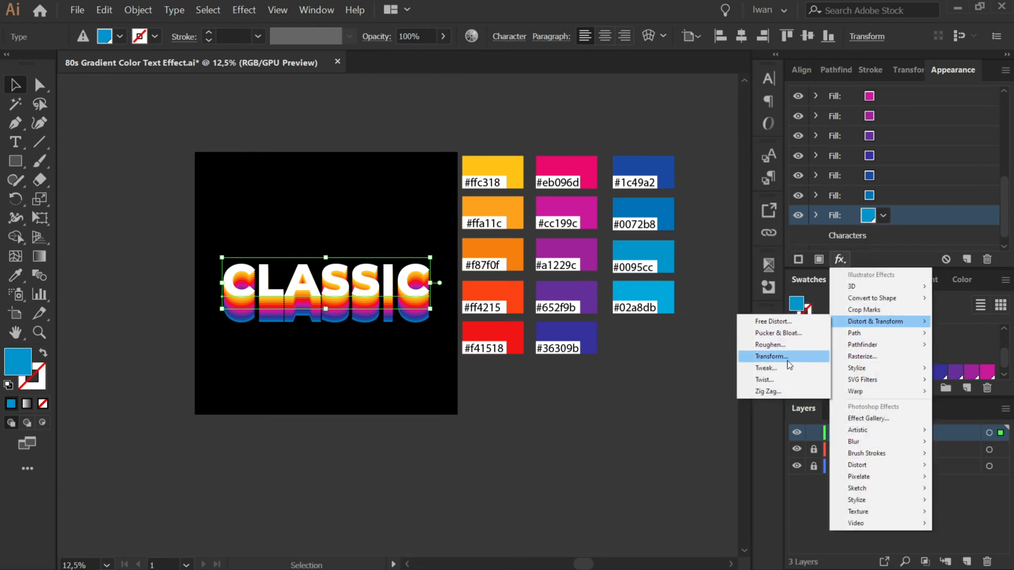
{"action": "left_click", "coordinate": [771, 356]}
{"action": "double_click", "coordinate": [691, 257]}
{"action": "type", "text": "300"}
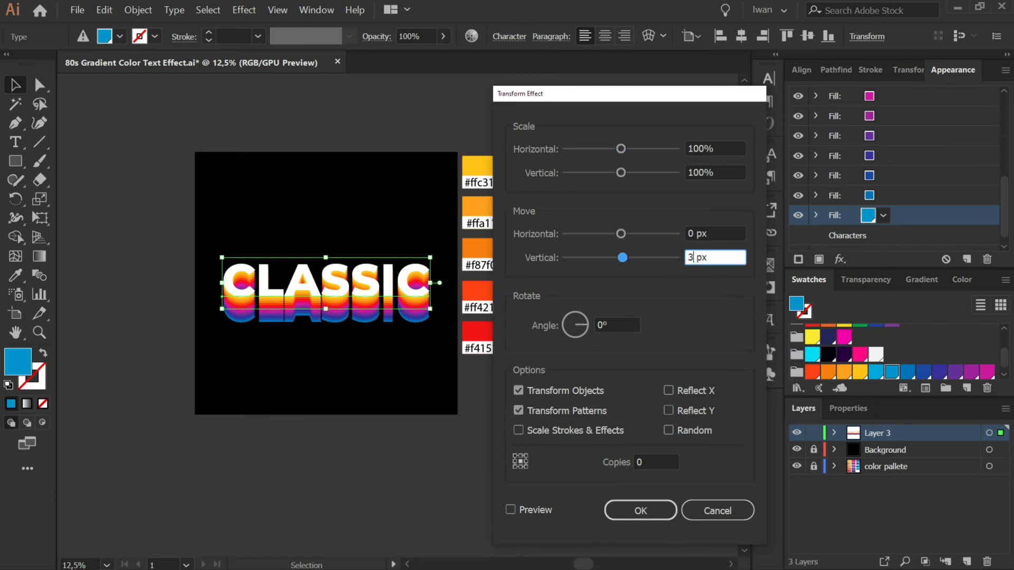
{"action": "left_click", "coordinate": [511, 510]}
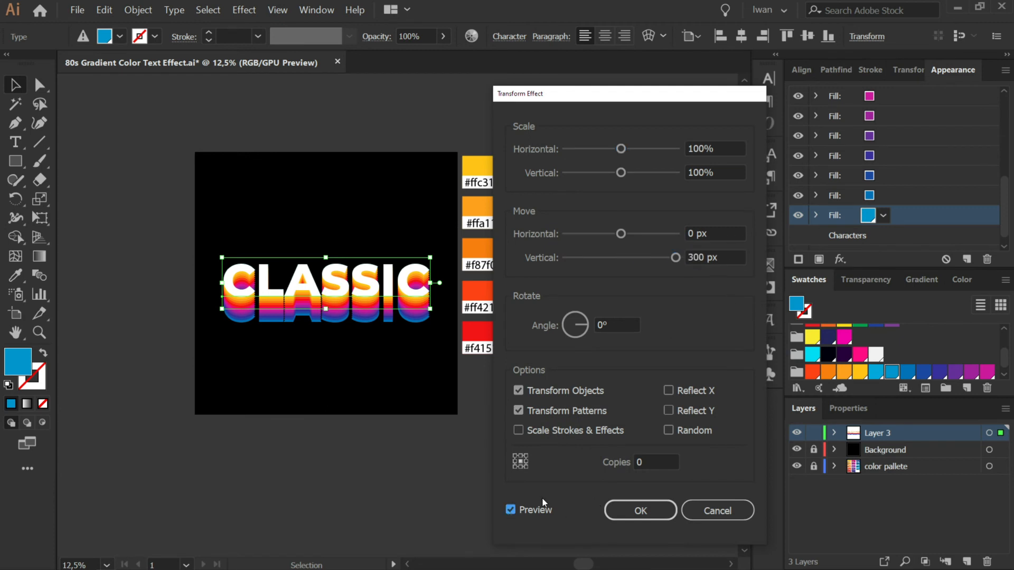
{"action": "left_click", "coordinate": [649, 461]}
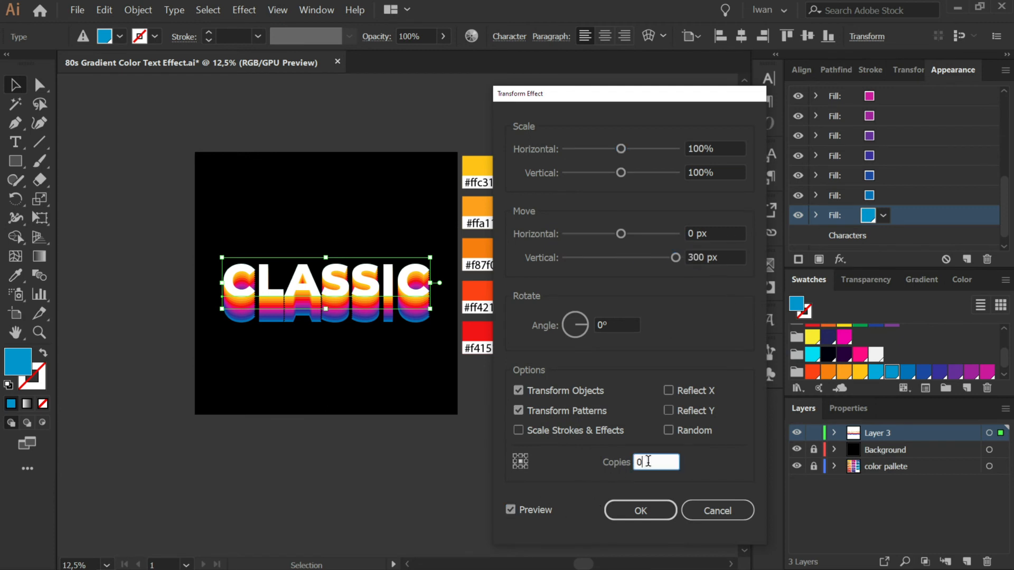
{"action": "double_click", "coordinate": [696, 257]}
{"action": "type", "text": "325"}
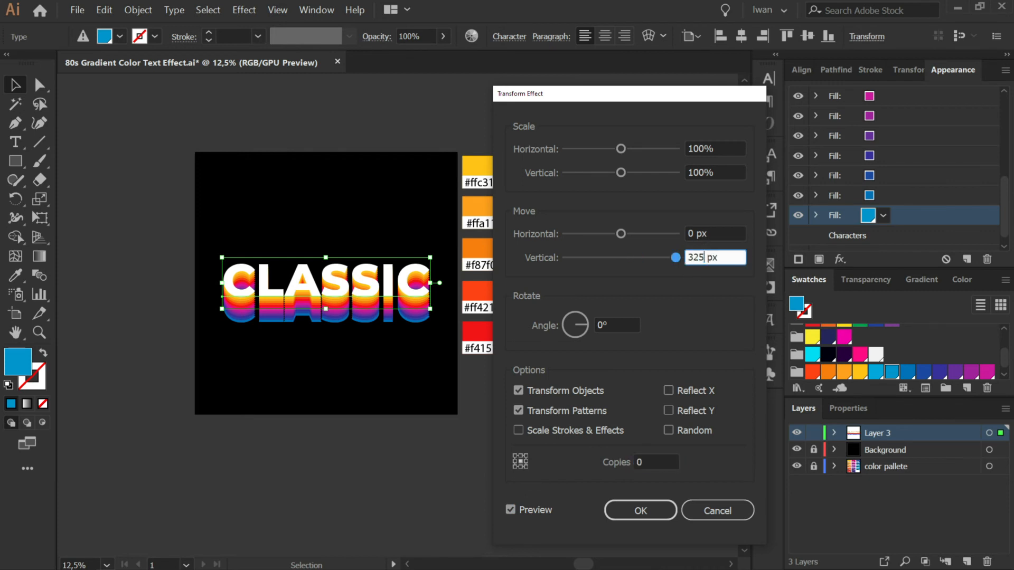
{"action": "left_click", "coordinate": [661, 467]}
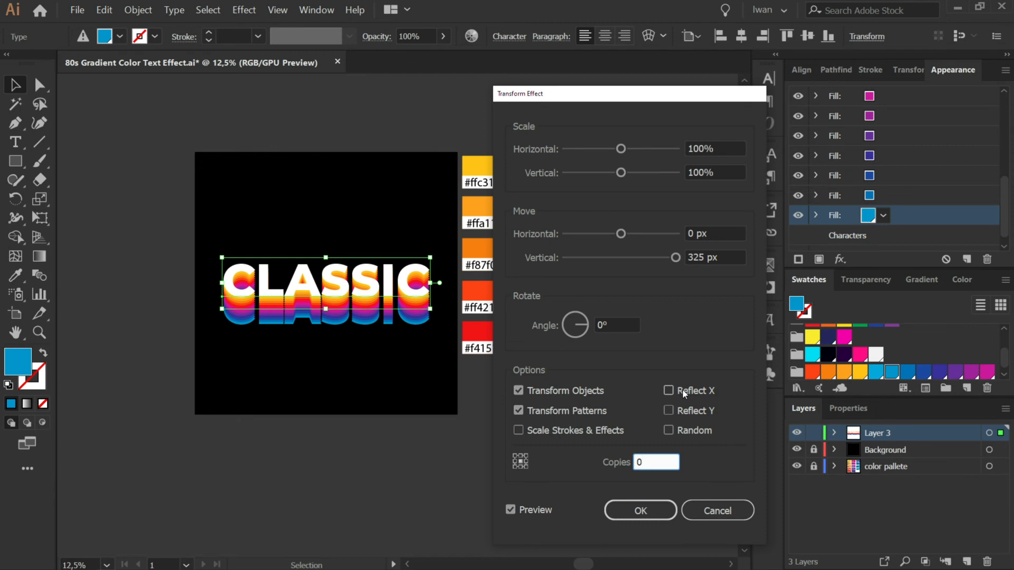
{"action": "left_click", "coordinate": [644, 515]}
Add a new fill beneath the #0095cc fill and color it cyan with the #02a8db swatch.
{"action": "left_click", "coordinate": [877, 222]}
{"action": "left_click", "coordinate": [820, 259]}
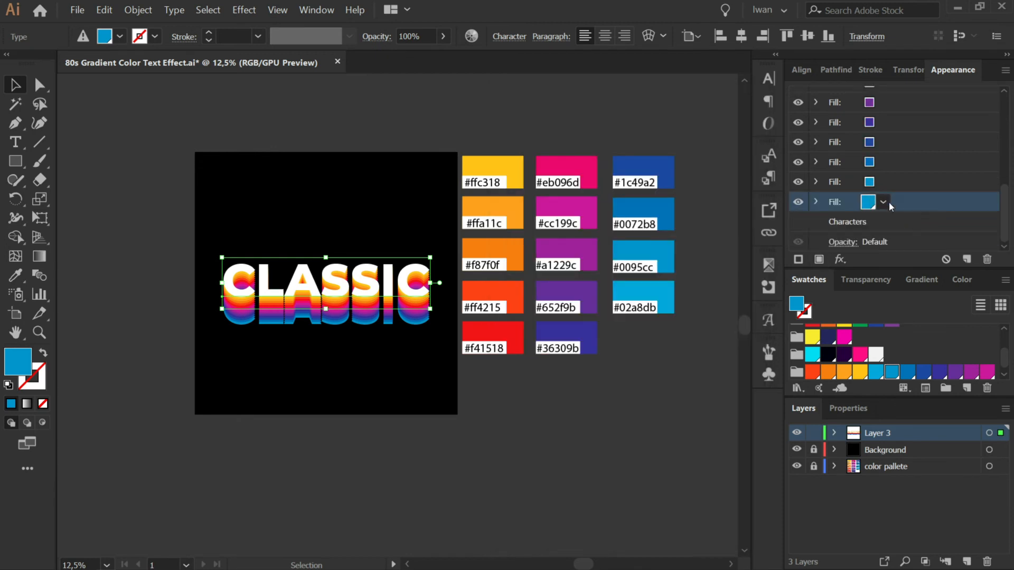
{"action": "left_click", "coordinate": [885, 204]}
{"action": "left_click", "coordinate": [773, 290]}
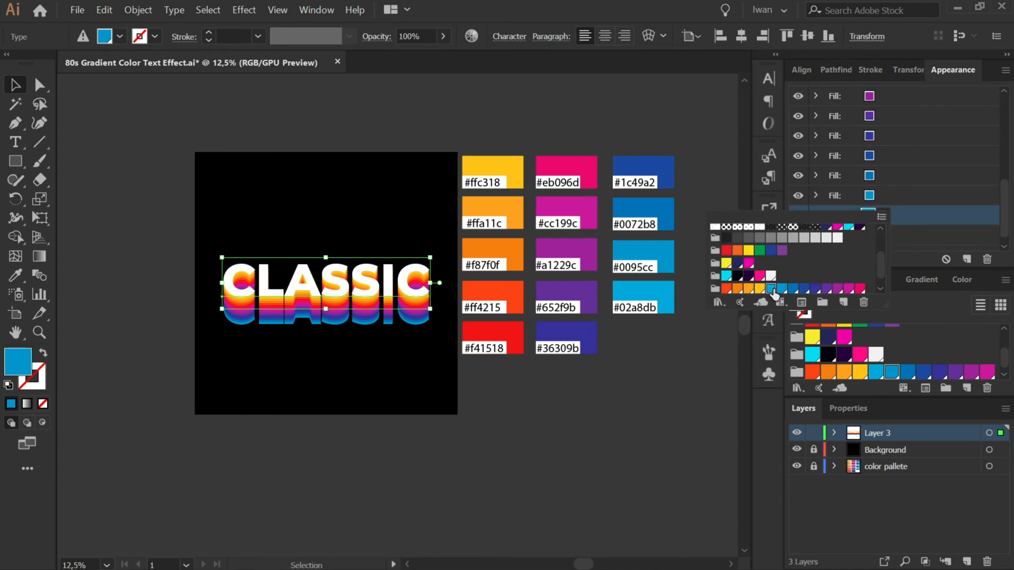
{"action": "left_click", "coordinate": [989, 201]}
Apply a Transform effect with a vertical move of 350 px to the cyan #02a8db fill, with the preview turned on.
{"action": "left_click", "coordinate": [841, 259]}
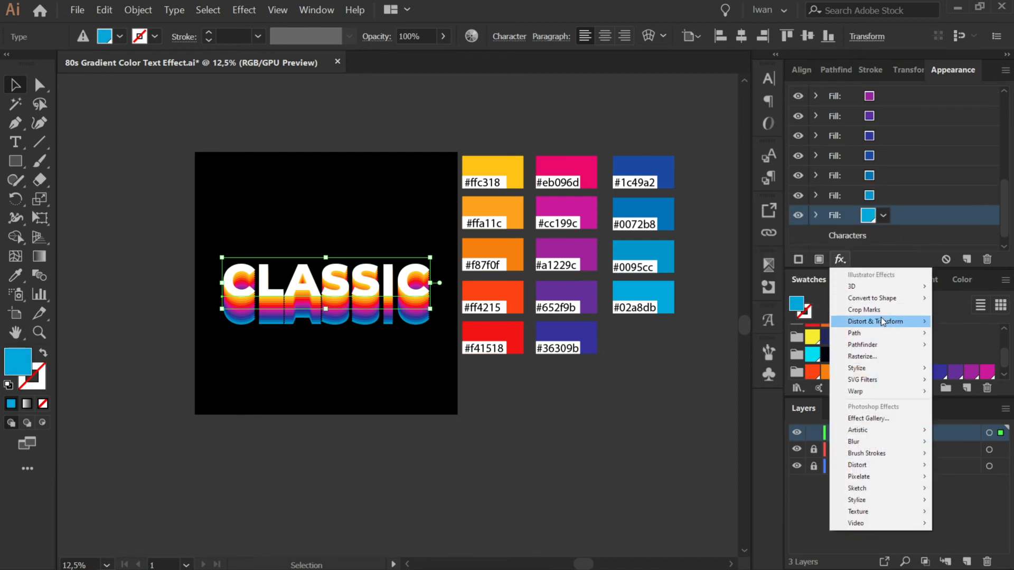
{"action": "mouse_move", "coordinate": [879, 319]}
{"action": "left_click", "coordinate": [771, 357]}
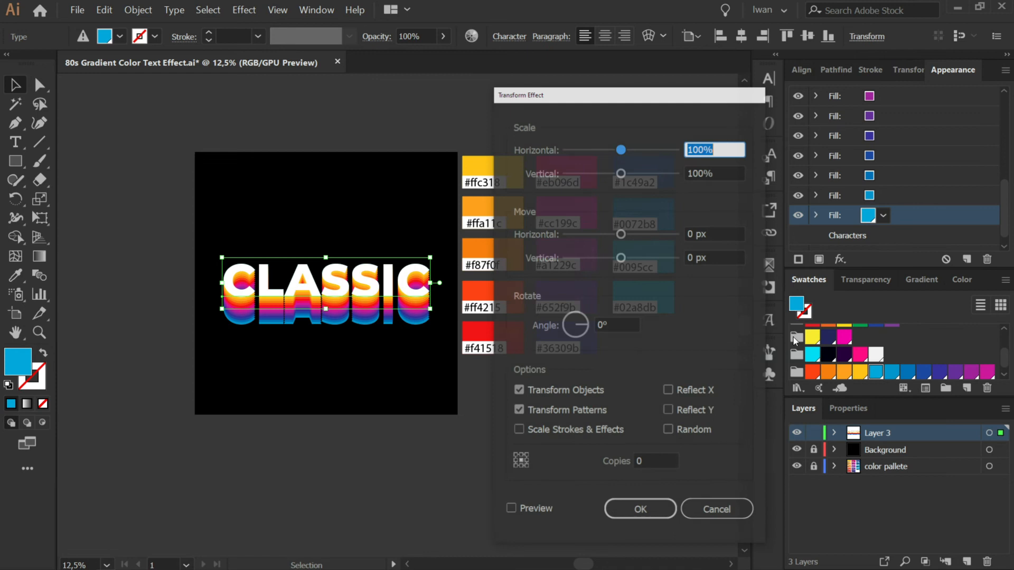
{"action": "left_click", "coordinate": [698, 258]}
{"action": "type", "text": "350"}
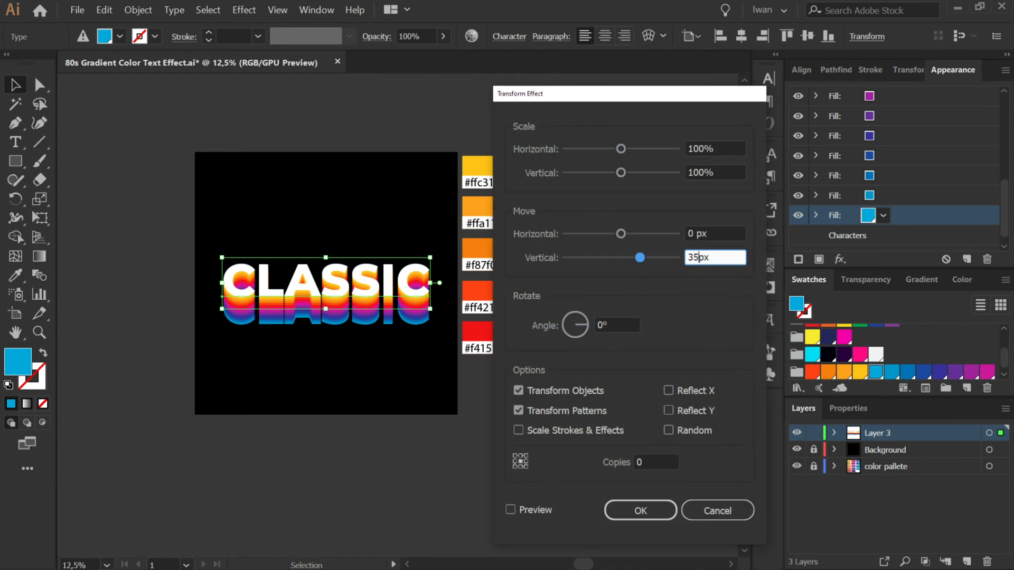
{"action": "left_click", "coordinate": [654, 463]}
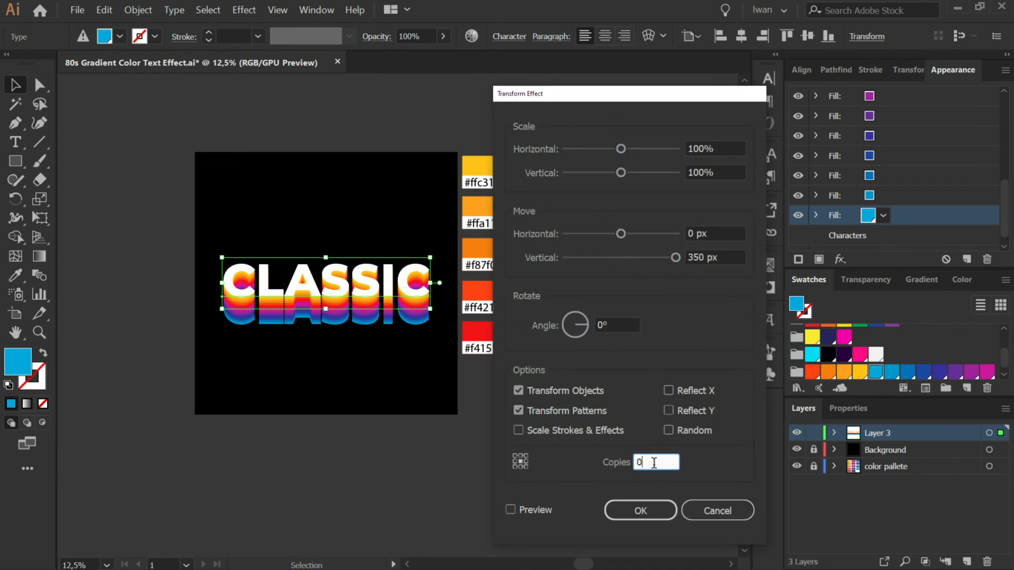
{"action": "left_click", "coordinate": [510, 509]}
{"action": "left_click", "coordinate": [640, 510]}
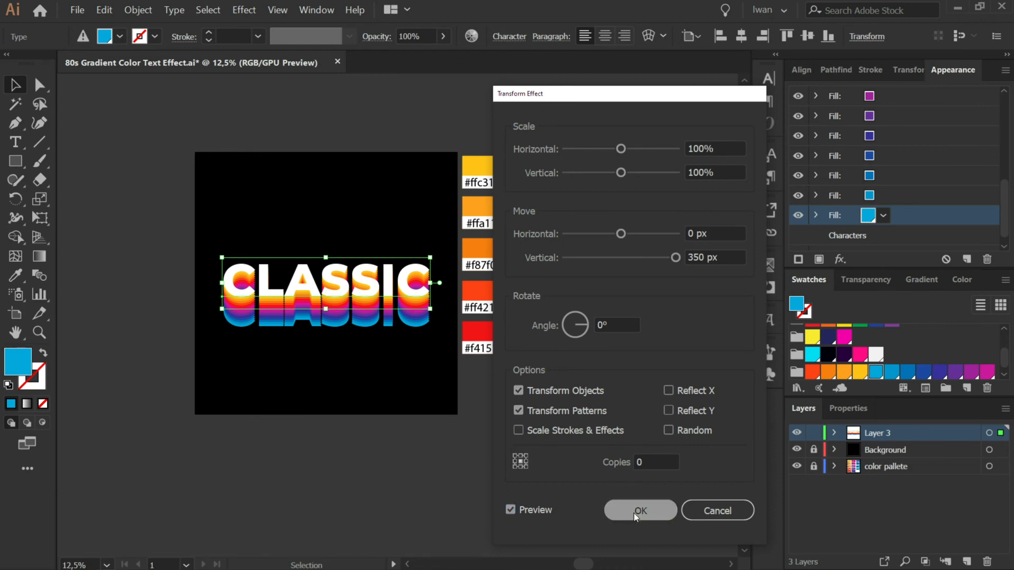
Deselect the text and examine the stacked gradient fills on CLASSIC from far away and up close.
{"action": "left_click", "coordinate": [597, 450]}
{"action": "scroll", "coordinate": [458, 360], "scroll_direction": "down", "scroll_amount": 1}
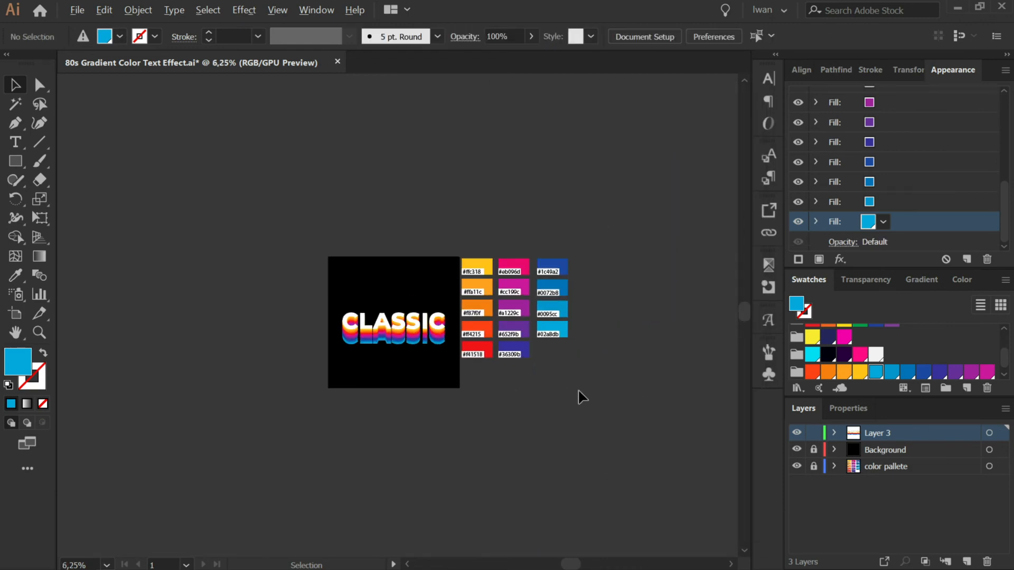
{"action": "scroll", "coordinate": [575, 388], "scroll_direction": "up", "scroll_amount": 1}
{"action": "scroll", "coordinate": [607, 272], "scroll_direction": "down", "scroll_amount": 2}
{"action": "scroll", "coordinate": [344, 267], "scroll_direction": "up", "scroll_amount": 3}
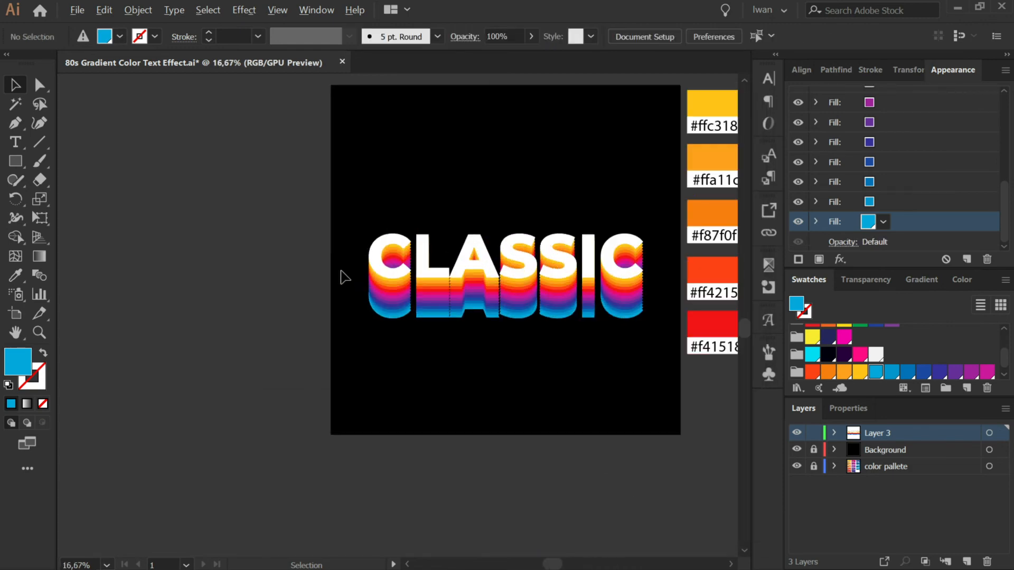
{"action": "scroll", "coordinate": [523, 344], "scroll_direction": "up", "scroll_amount": 1}
{"action": "scroll", "coordinate": [544, 331], "scroll_direction": "up", "scroll_amount": 1}
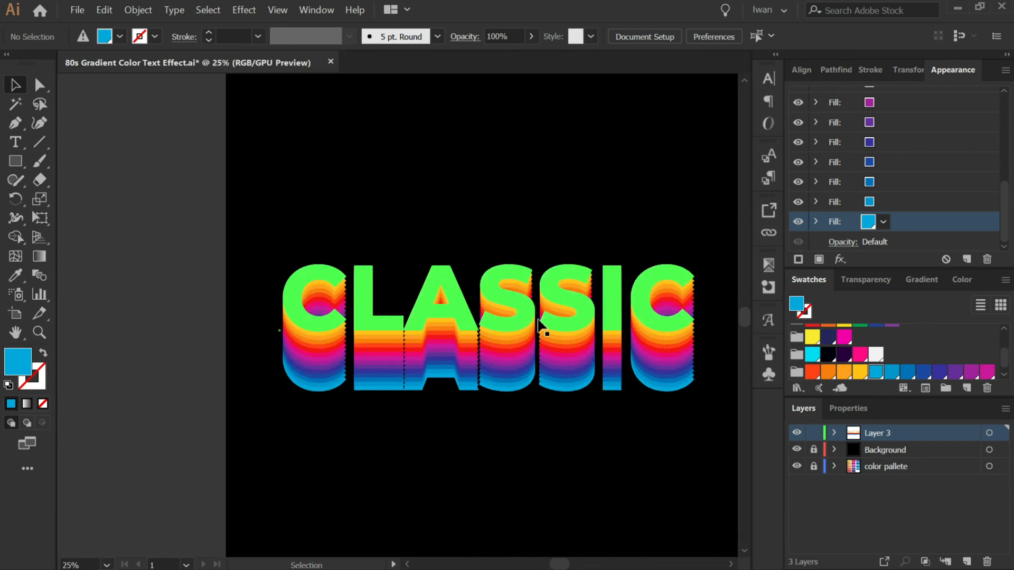
{"action": "left_click", "coordinate": [544, 333]}
{"action": "scroll", "coordinate": [378, 224], "scroll_direction": "down", "scroll_amount": 3}
{"action": "left_click", "coordinate": [639, 307]}
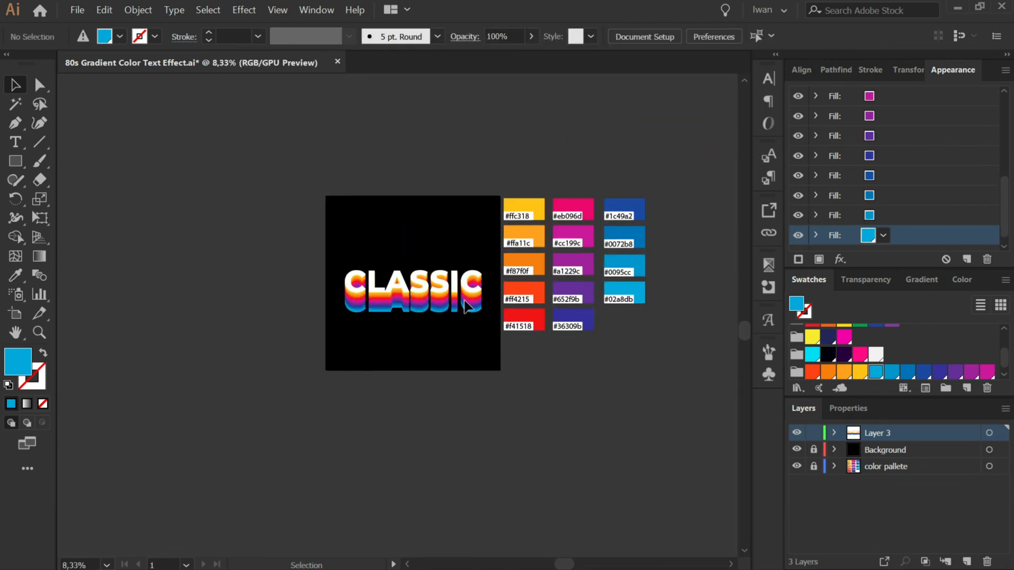
{"action": "scroll", "coordinate": [398, 303], "scroll_direction": "up", "scroll_amount": 1}
{"action": "scroll", "coordinate": [399, 303], "scroll_direction": "up", "scroll_amount": 3}
Add the text 80'S above the word CLASSIC and enlarge it to a font size of about 53 mm.
{"action": "left_click", "coordinate": [16, 142]}
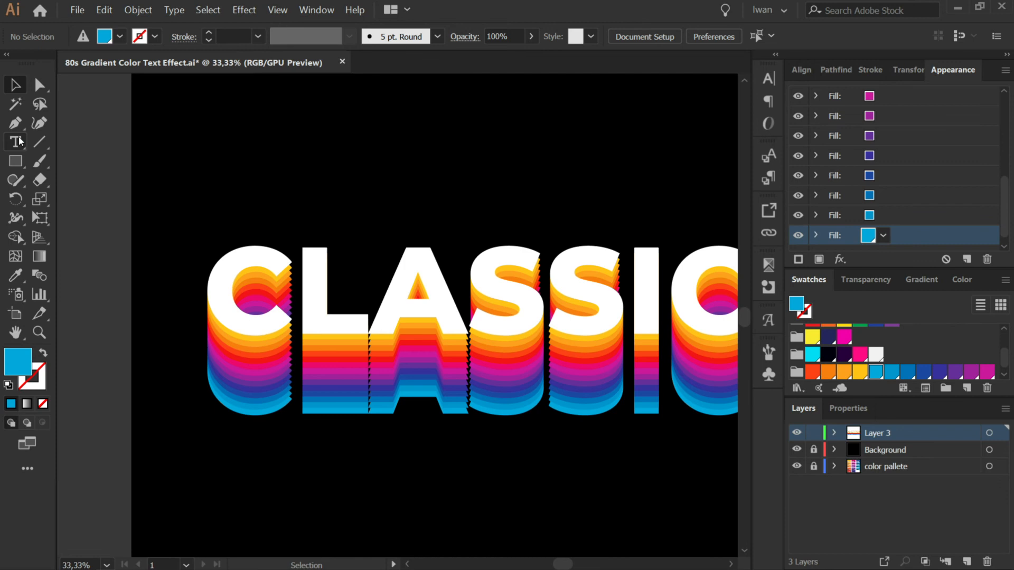
{"action": "scroll", "coordinate": [261, 192], "scroll_direction": "up", "scroll_amount": 1}
{"action": "left_click", "coordinate": [255, 191]}
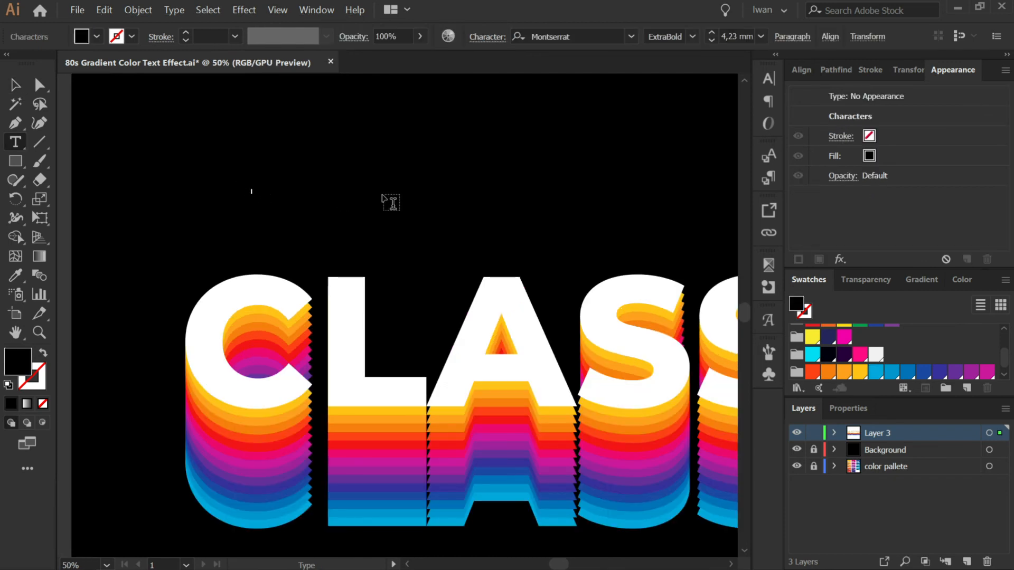
{"action": "left_click", "coordinate": [15, 85]}
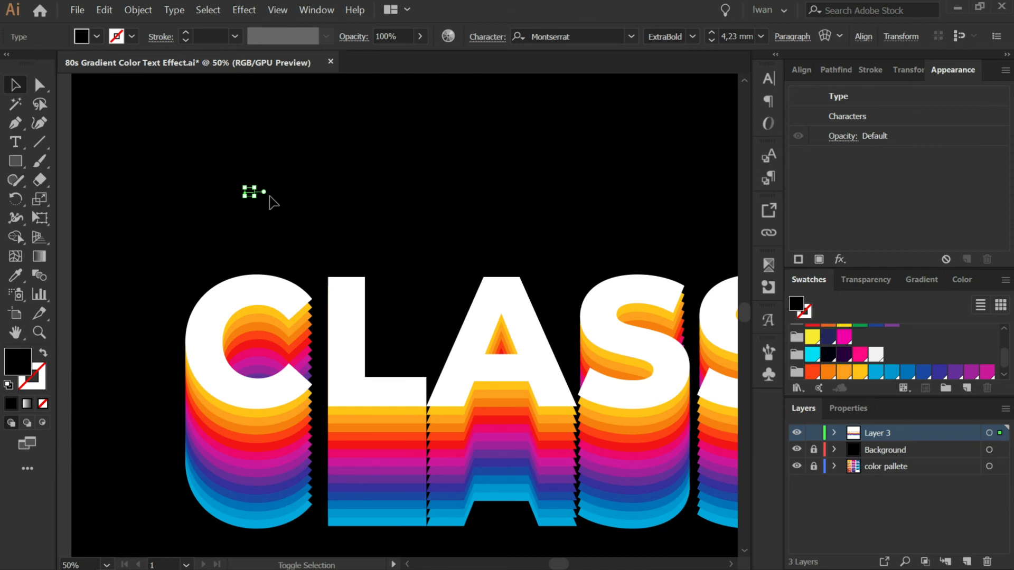
{"action": "left_click_drag", "start_coordinate": [254, 196], "coordinate": [423, 271]}
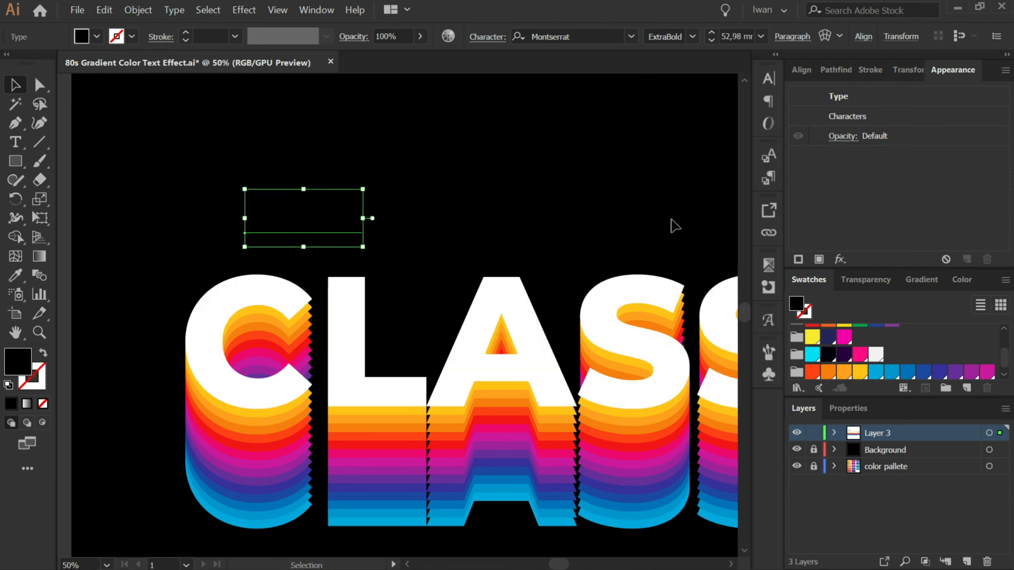
Add a fill to the 80'S text, color it white, and deselect the text.
{"action": "left_click", "coordinate": [819, 259]}
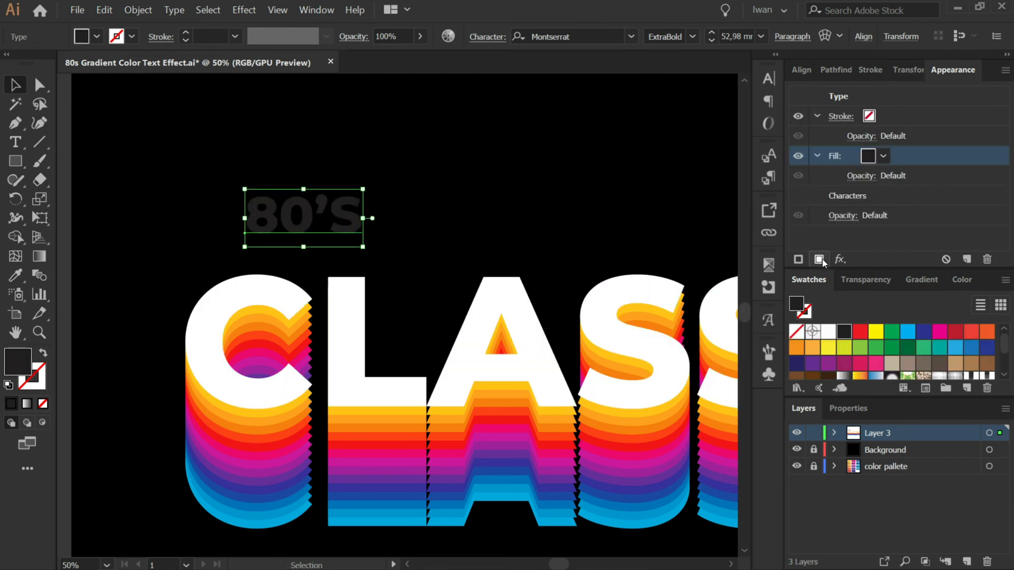
{"action": "left_click", "coordinate": [883, 156]}
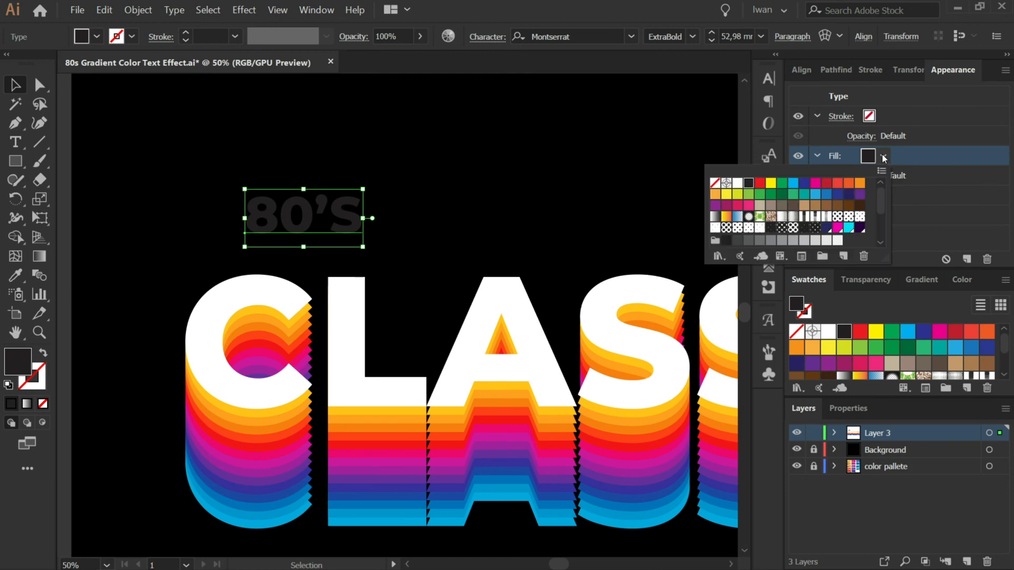
{"action": "left_click", "coordinate": [737, 185]}
{"action": "left_click", "coordinate": [414, 149]}
{"action": "left_click", "coordinate": [414, 149]}
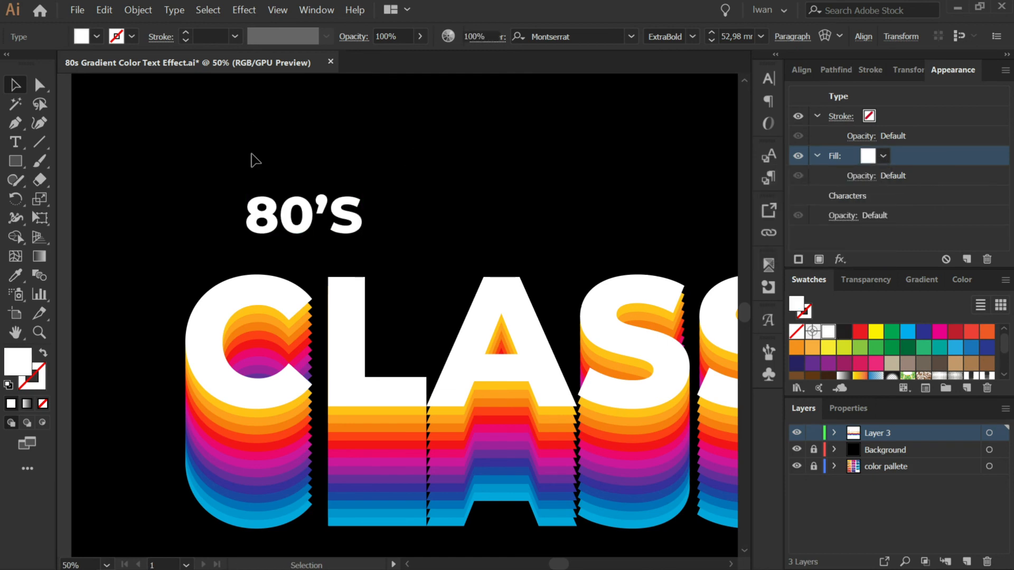
Move the 80'S text beneath the last letter of CLASSIC and enlarge it to a font size of about 79 mm.
{"action": "scroll", "coordinate": [201, 152], "scroll_direction": "down", "scroll_amount": 2}
{"action": "left_click_drag", "start_coordinate": [227, 175], "coordinate": [569, 368]}
{"action": "left_click", "coordinate": [663, 422]}
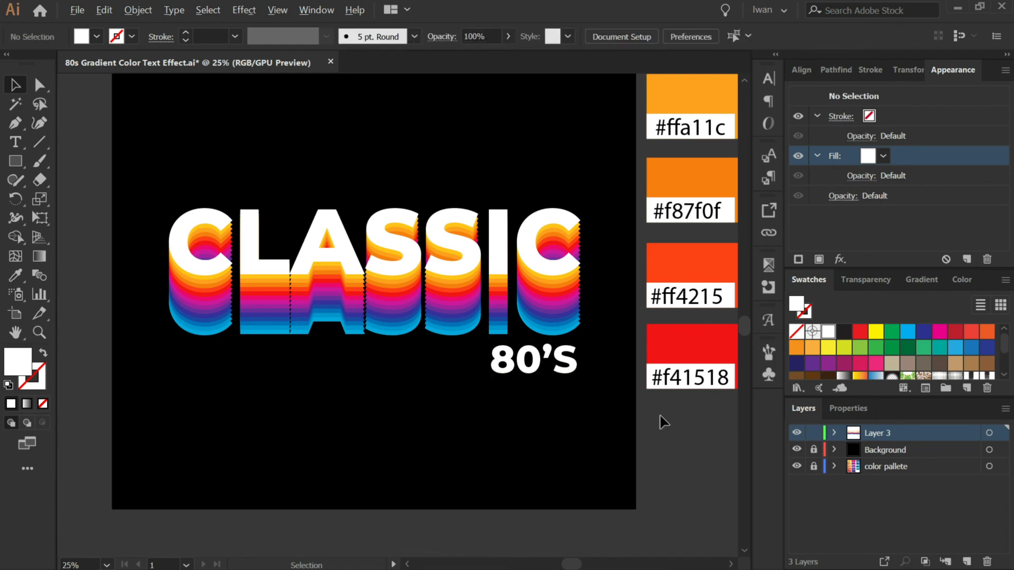
{"action": "scroll", "coordinate": [663, 423], "scroll_direction": "down", "scroll_amount": 1}
{"action": "scroll", "coordinate": [104, 350], "scroll_direction": "down", "scroll_amount": 1}
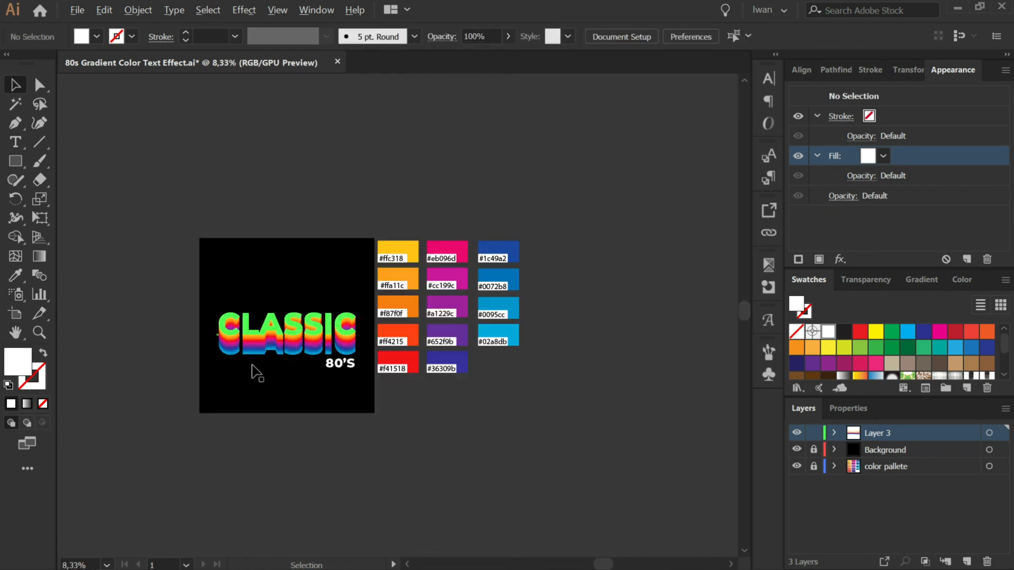
Reposition CLASSIC and the 80'S text closer to the vertical middle of the black artboard, keeping 80'S under the final letters.
{"action": "scroll", "coordinate": [272, 359], "scroll_direction": "up", "scroll_amount": 2}
{"action": "left_click", "coordinate": [327, 312]}
{"action": "left_click", "coordinate": [660, 441]}
{"action": "double_click", "coordinate": [453, 300]}
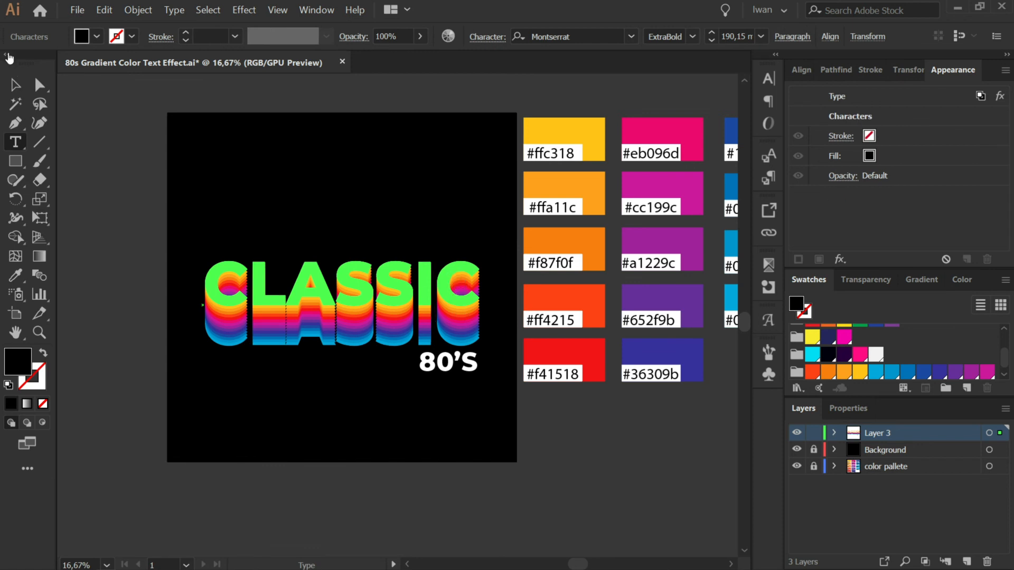
{"action": "left_click", "coordinate": [15, 84]}
{"action": "left_click_drag", "start_coordinate": [350, 296], "coordinate": [349, 227]}
{"action": "left_click_drag", "start_coordinate": [447, 365], "coordinate": [445, 343]}
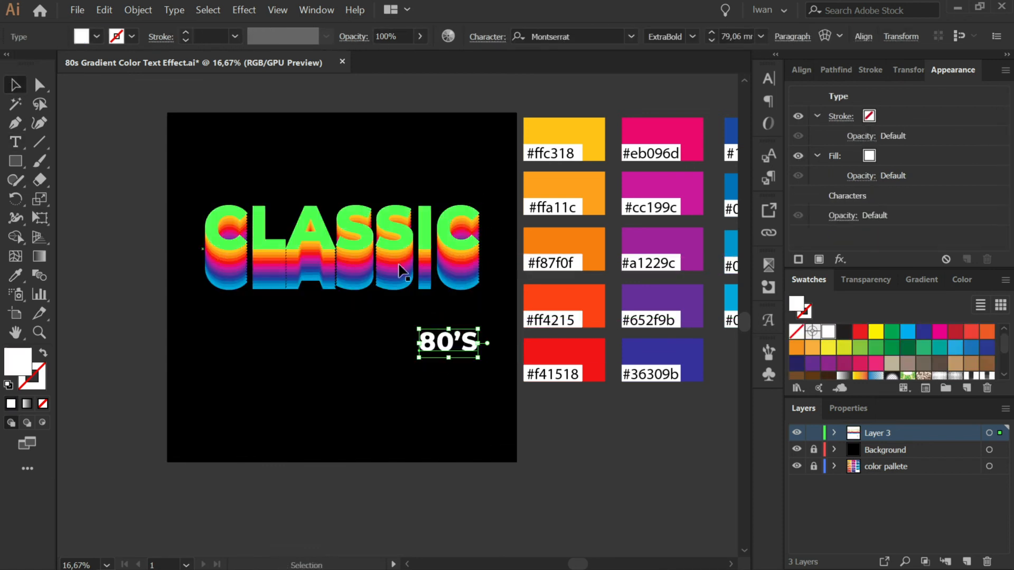
{"action": "left_click_drag", "start_coordinate": [448, 250], "coordinate": [447, 274]}
{"action": "left_click", "coordinate": [606, 480]}
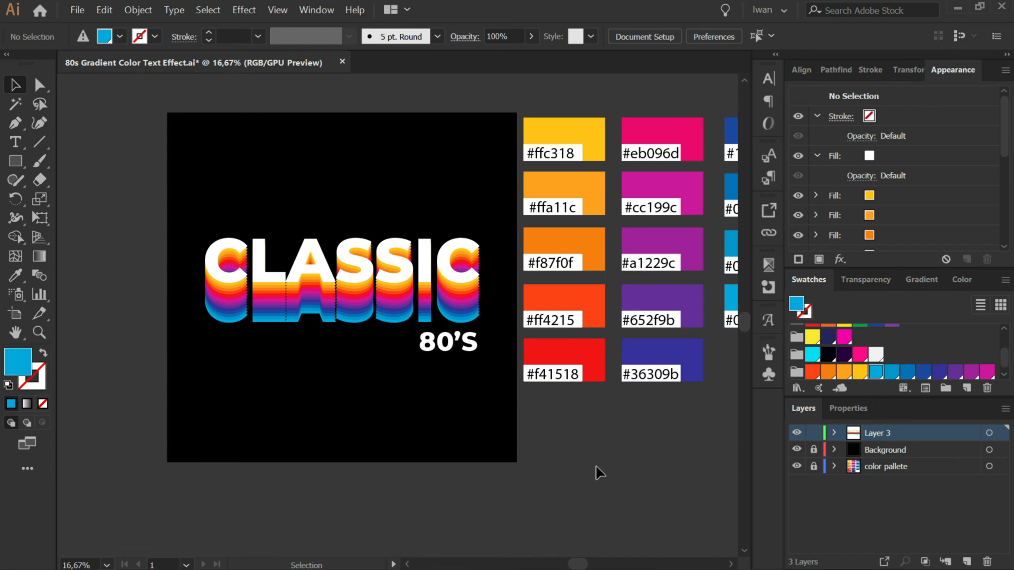
Replace the word CLASSIC with YOU CAN and retype it as EDIT, keeping the gradient effect.
{"action": "left_click", "coordinate": [417, 259]}
{"action": "double_click", "coordinate": [418, 258]}
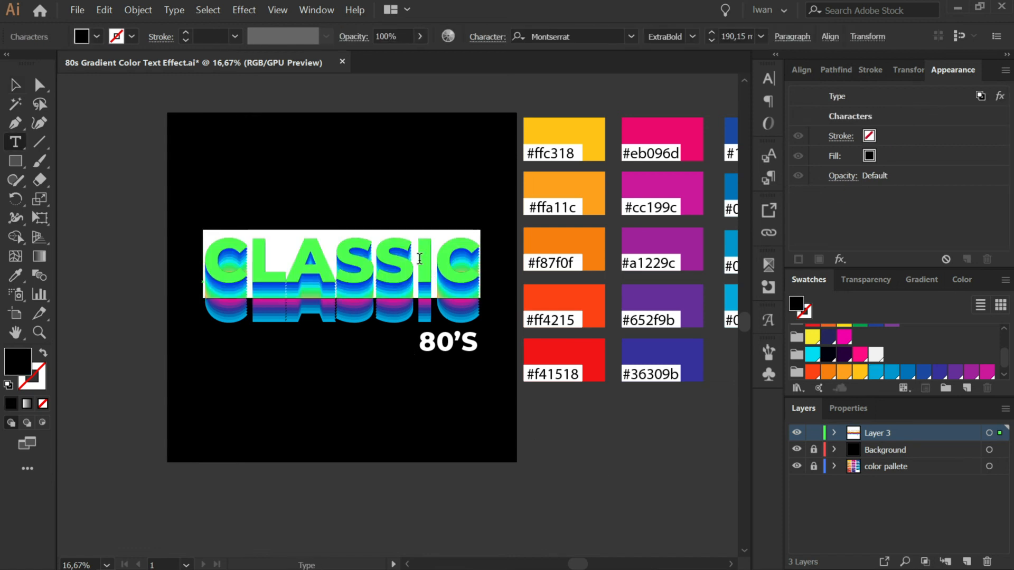
{"action": "type", "text": "YOU C"}
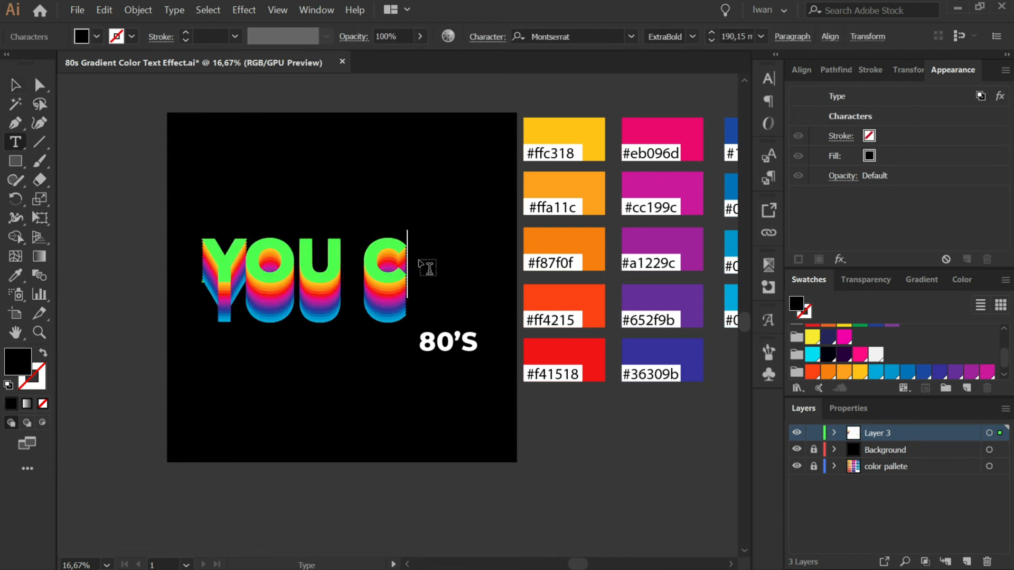
{"action": "type", "text": "AN"}
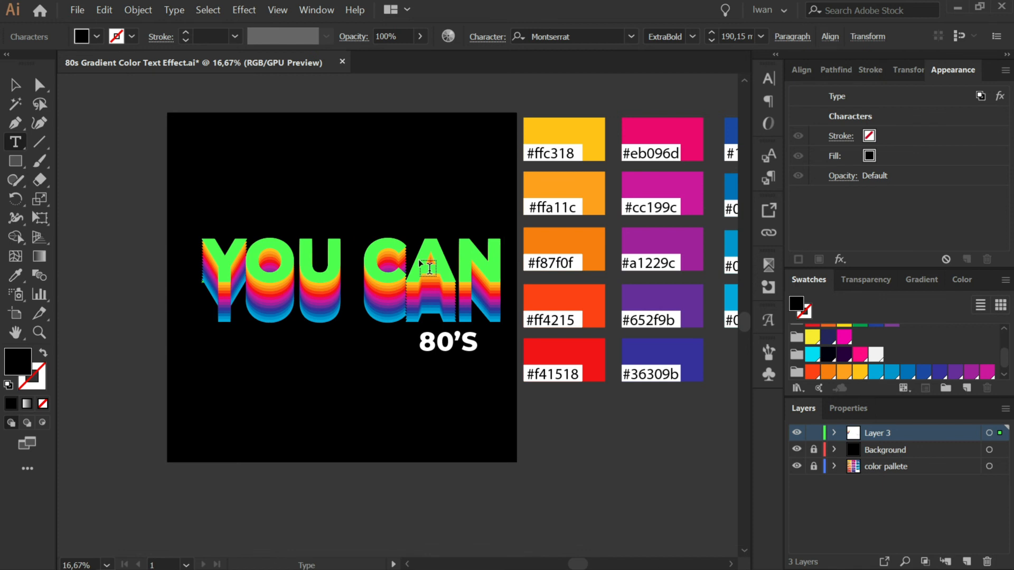
{"action": "key", "text": "ctrl+a"}
{"action": "type", "text": "EDI"}
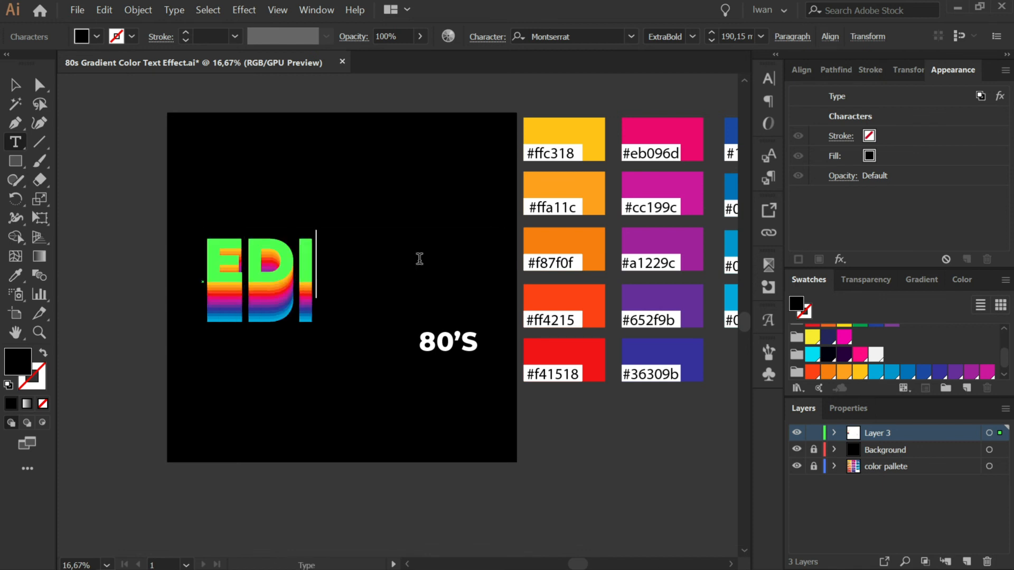
{"action": "type", "text": "T"}
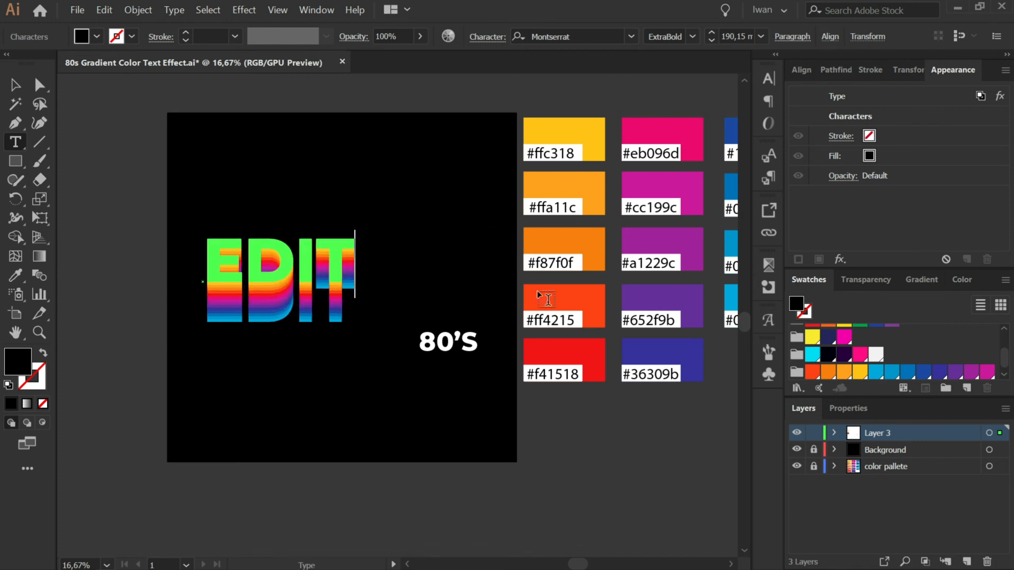
Retype the gradient text as THIS and as WORD, and finish editing the text.
{"action": "key", "text": "ctrl+a"}
{"action": "type", "text": "THIS"}
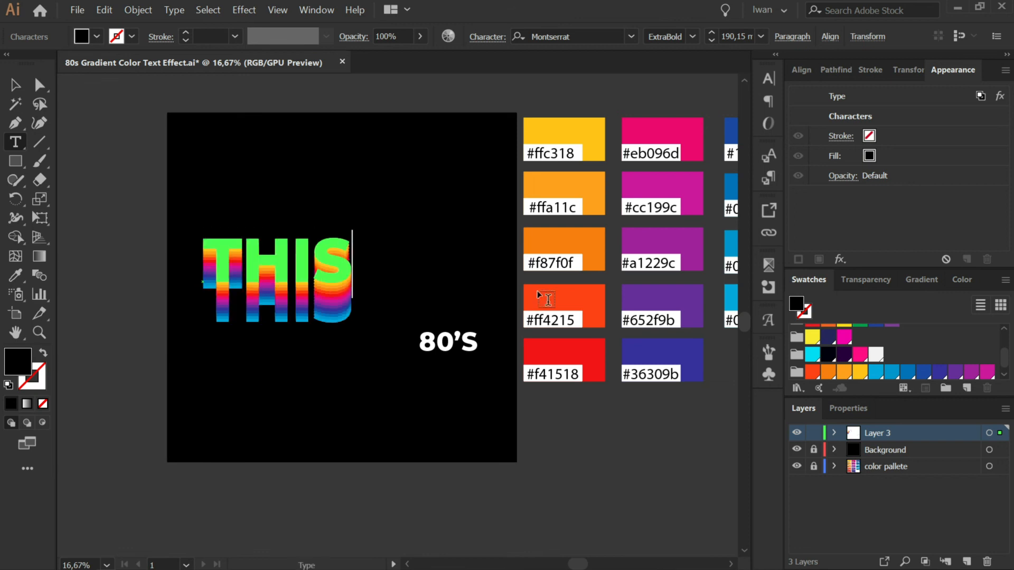
{"action": "key", "text": "ctrl+a"}
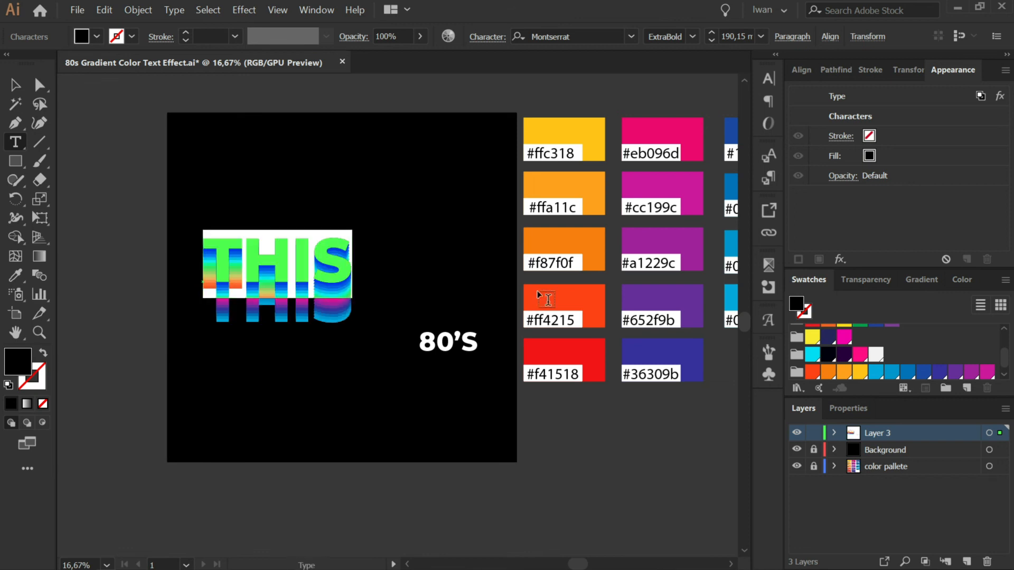
{"action": "type", "text": "WORD"}
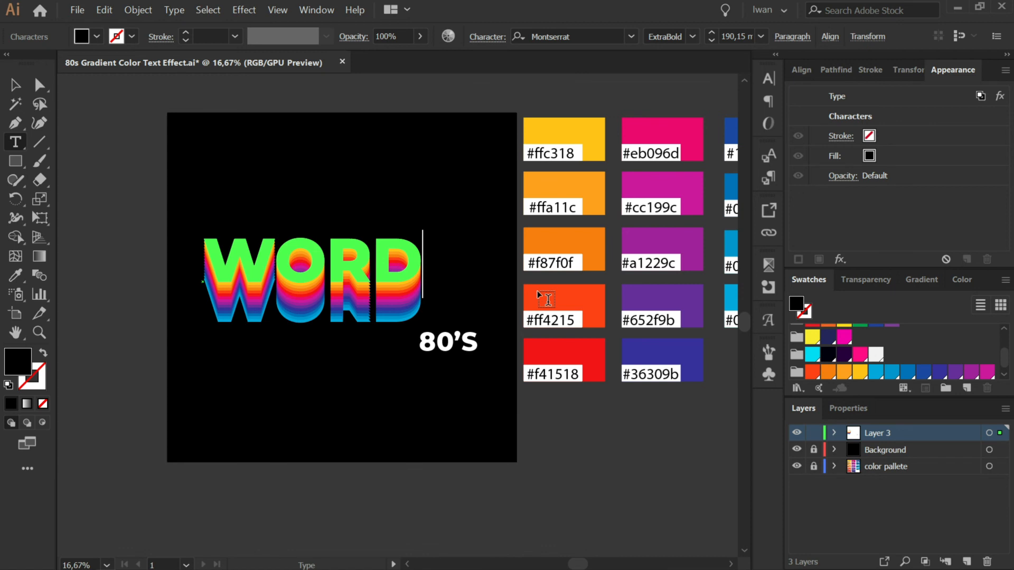
{"action": "left_click", "coordinate": [15, 84]}
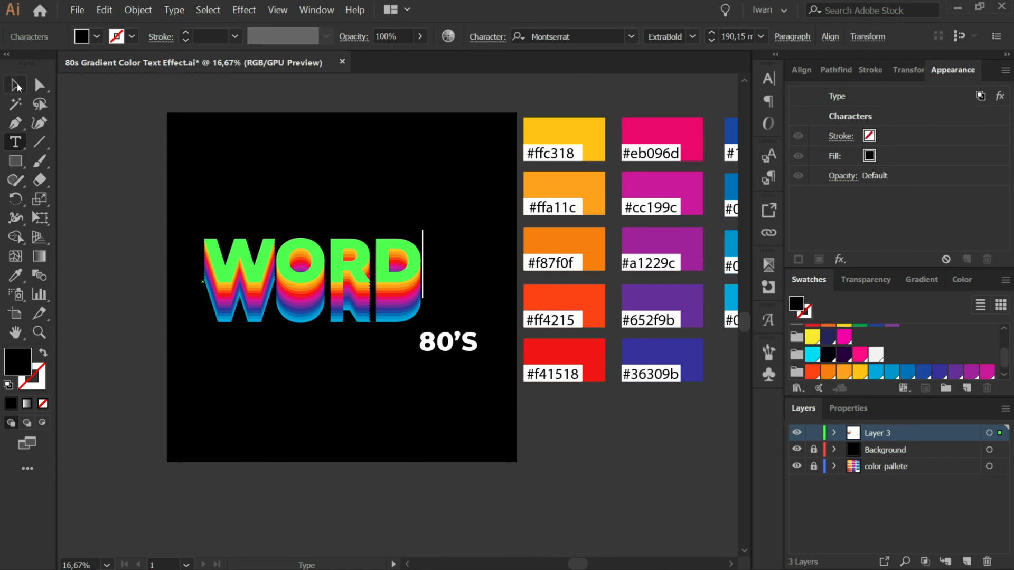
{"action": "left_click", "coordinate": [74, 159]}
{"action": "left_click", "coordinate": [313, 285]}
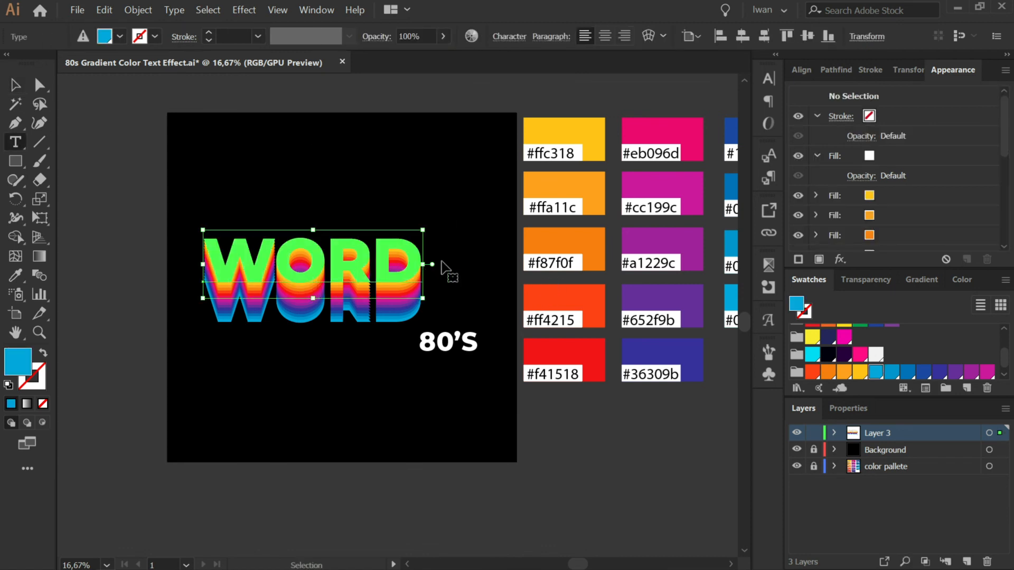
Replace the gradient text with the word THANKS and leave text editing.
{"action": "double_click", "coordinate": [423, 272]}
{"action": "type", "text": "THAK"}
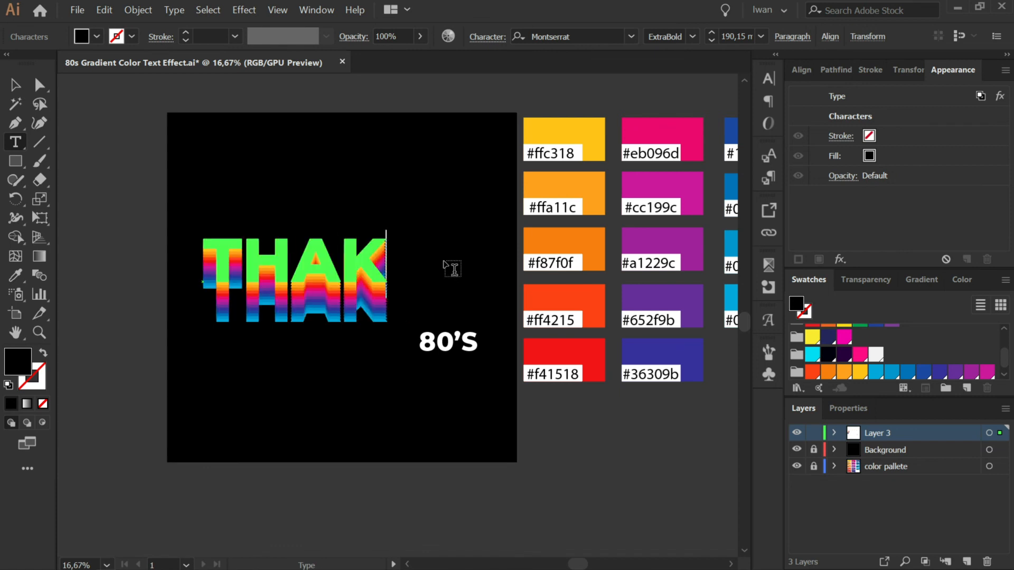
{"action": "key", "text": "BackSpace"}
{"action": "type", "text": "CK"}
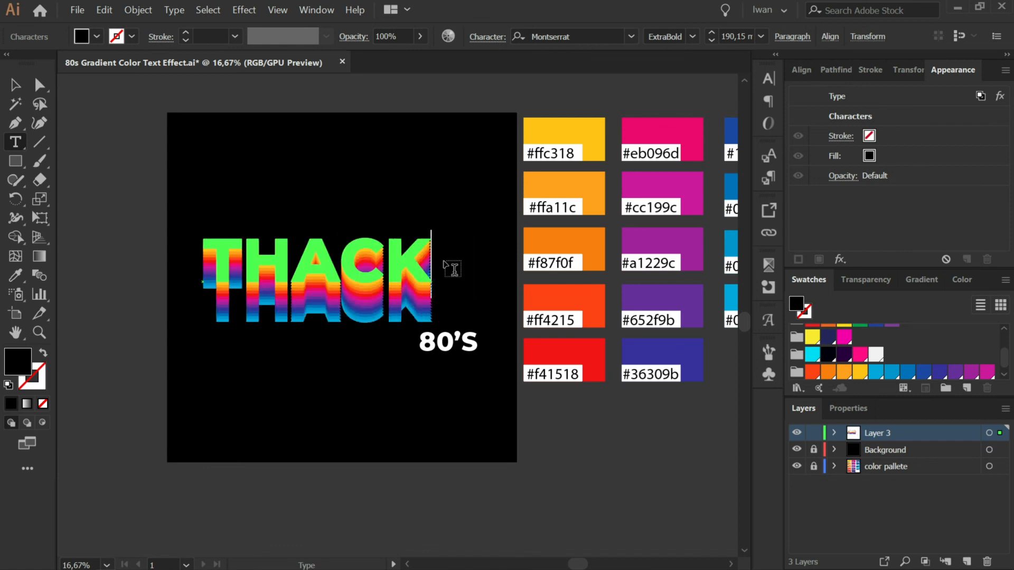
{"action": "key", "text": "BackSpace"}
{"action": "key", "text": "BackSpace"}
{"action": "type", "text": "NKS"}
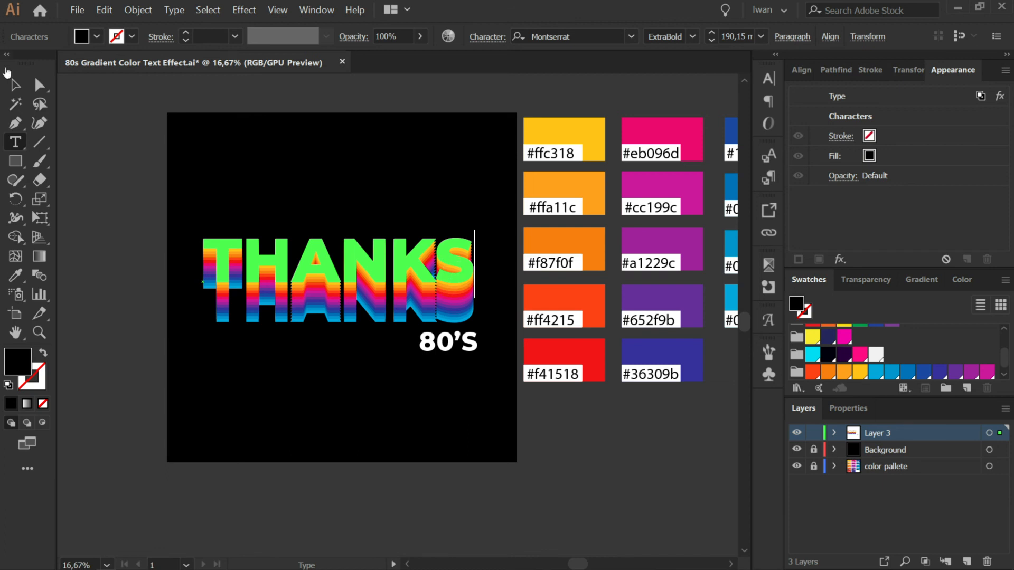
{"action": "left_click", "coordinate": [17, 89]}
{"action": "left_click", "coordinate": [100, 215]}
Delete the white 80'S text beneath THANKS.
{"action": "left_click", "coordinate": [16, 86]}
{"action": "left_click", "coordinate": [446, 343]}
{"action": "key", "text": "Delete"}
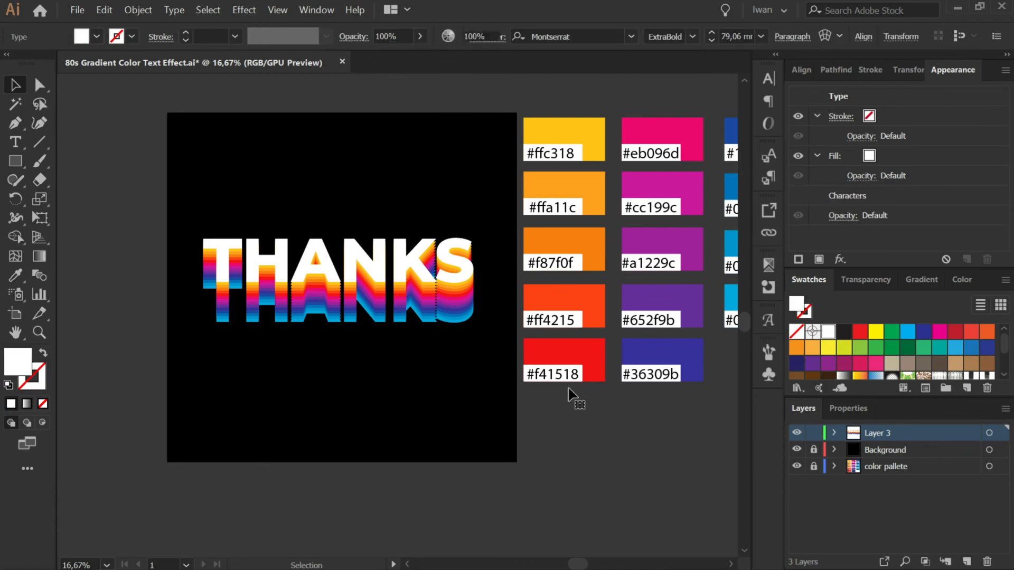